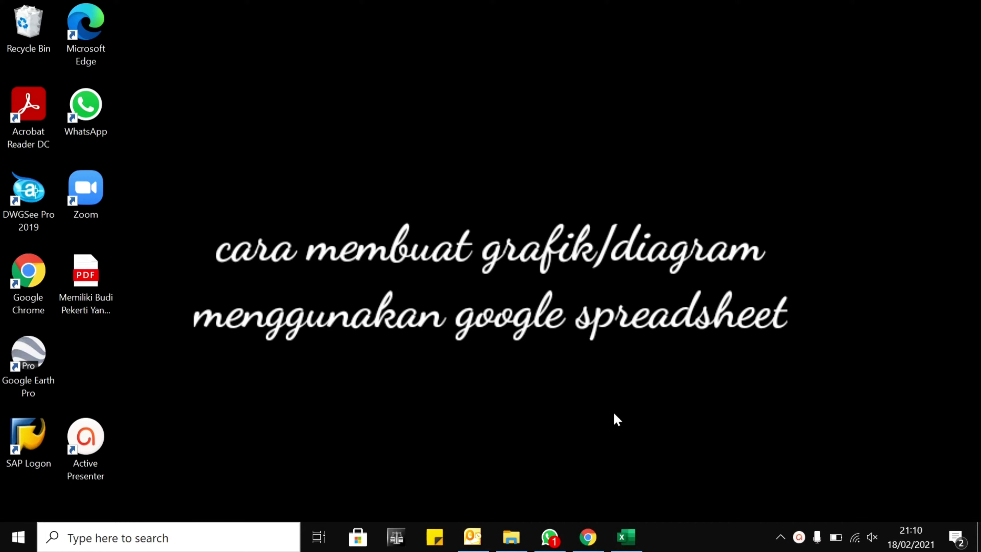
- Switch to Excel and view the example sales table with its charts
left_click(623, 541)
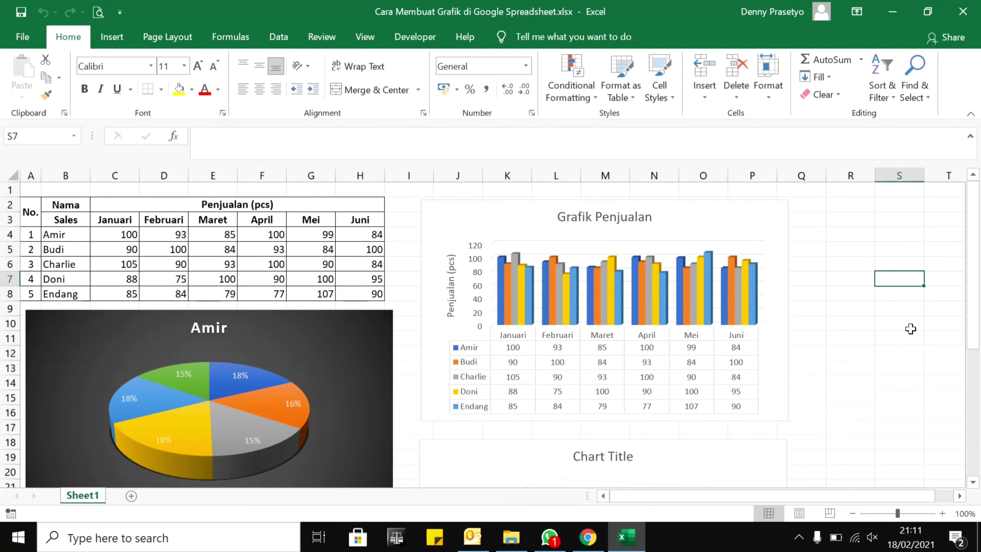
left_click(905, 322)
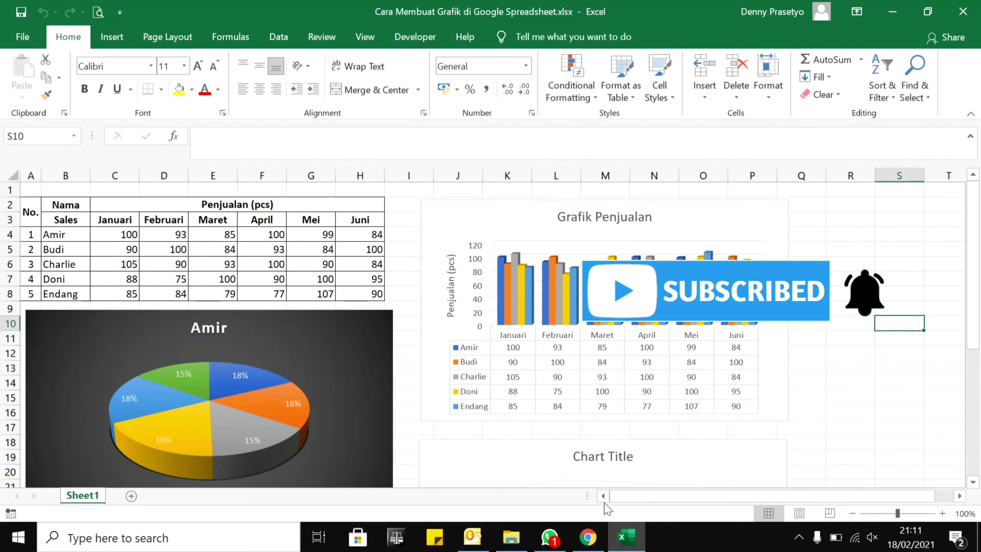
- Switch to Chrome, open Google Sheets from the Google apps, and create a new blank spreadsheet
mouse_move(592, 544)
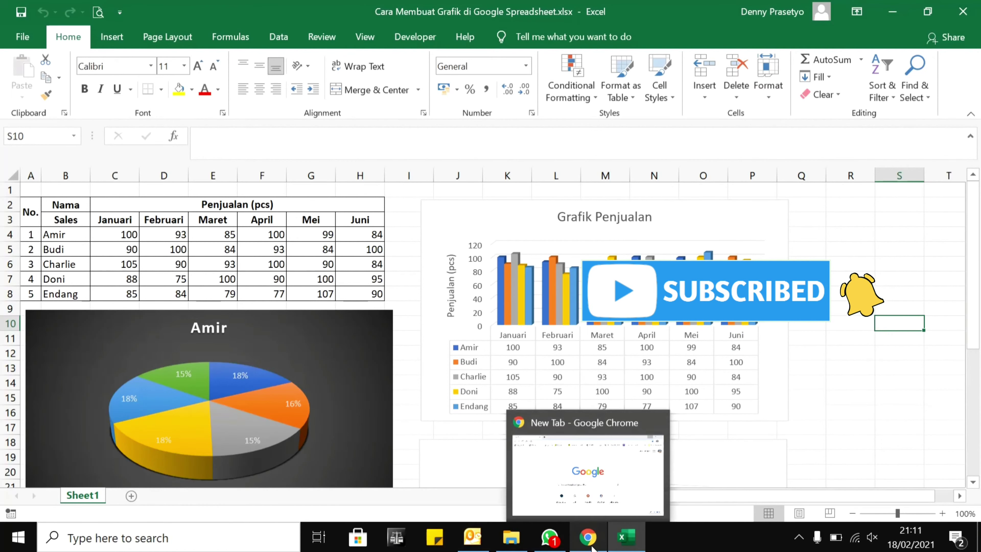
left_click(589, 538)
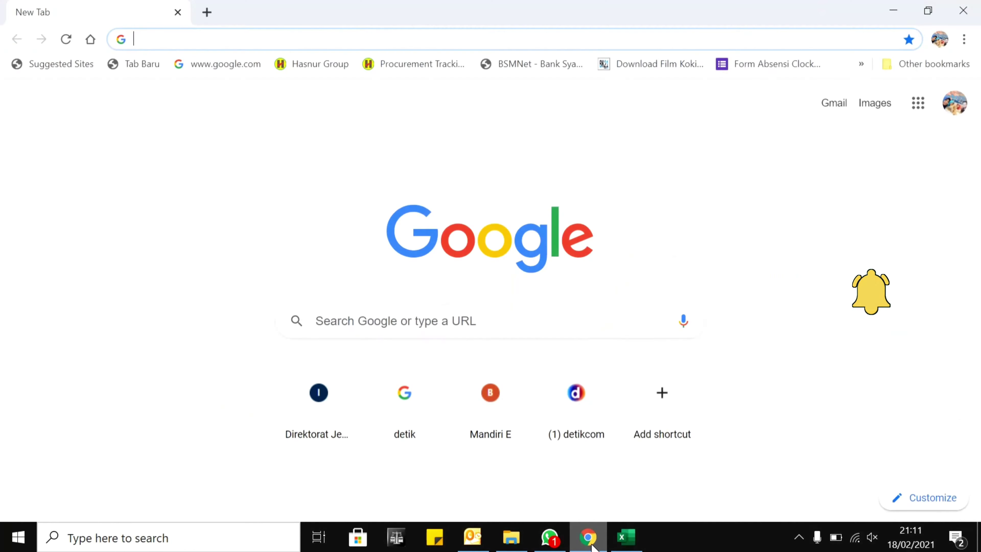
left_click(921, 106)
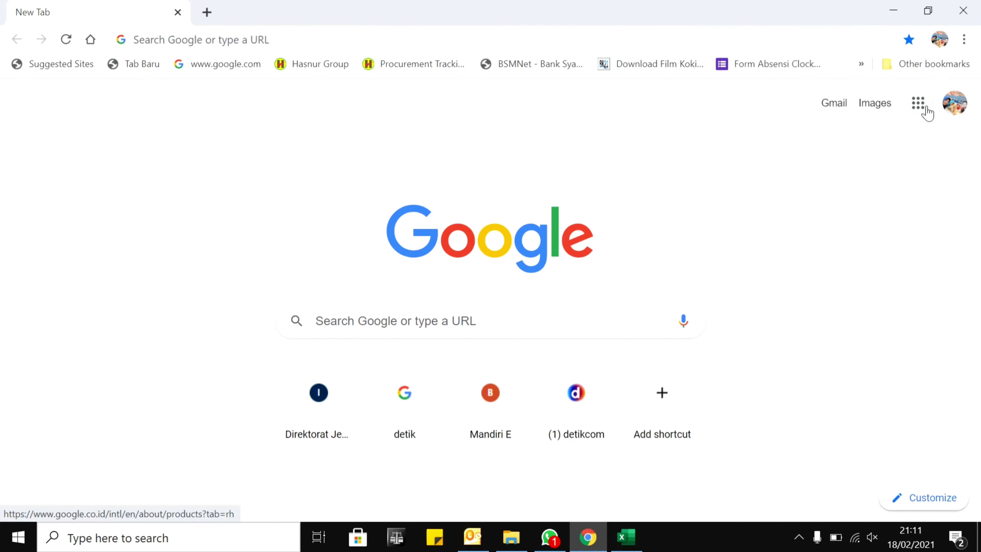
scroll(818, 310, "down", 5)
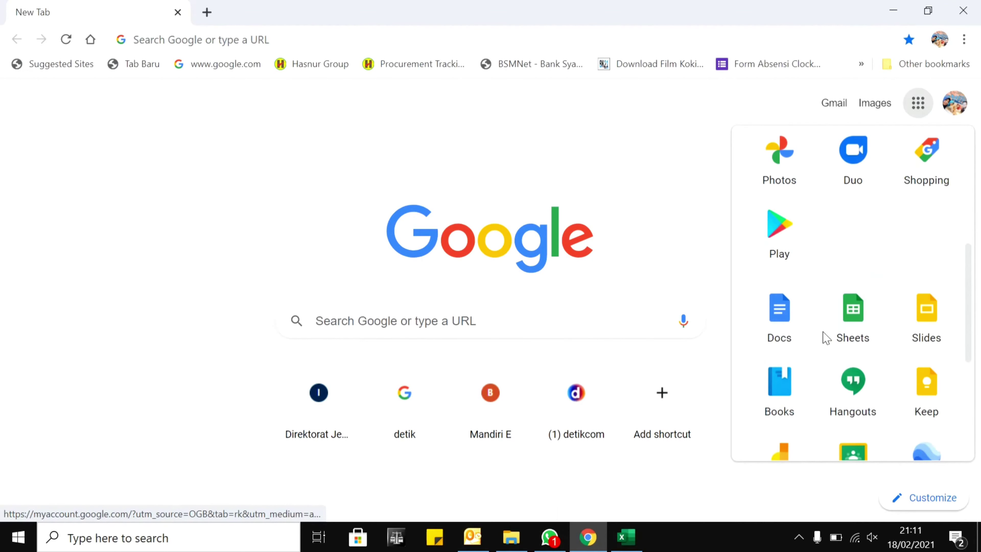
left_click(860, 326)
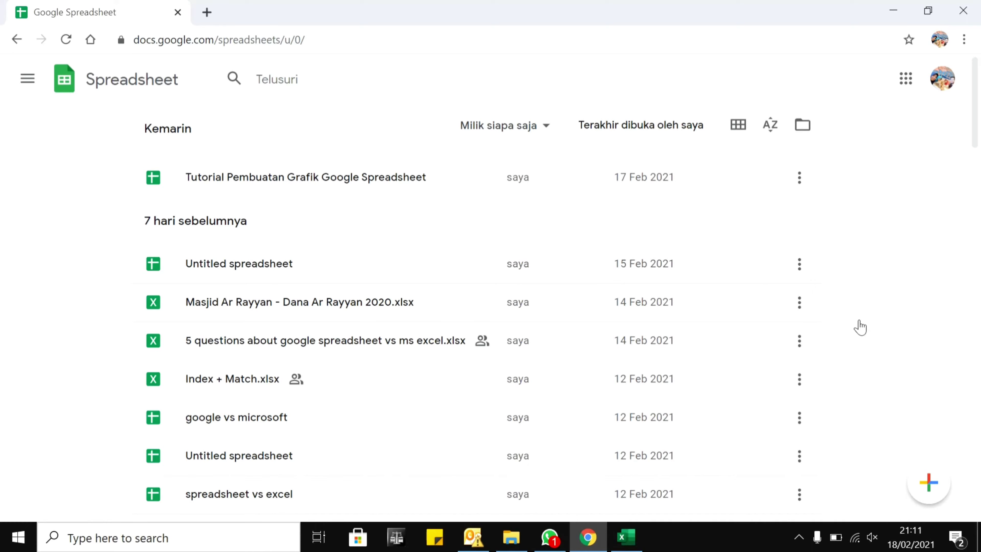
left_click(928, 488)
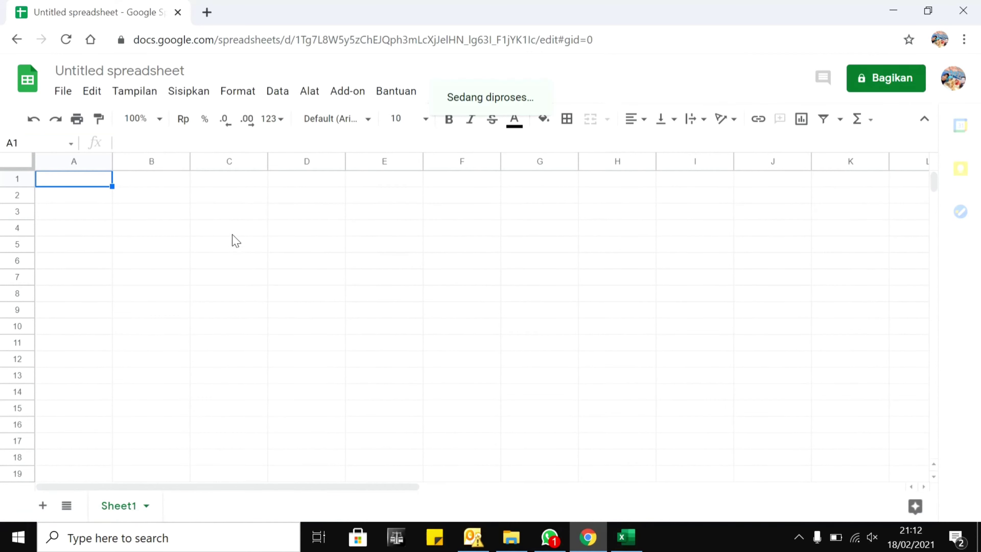
- Enter the header "No." in cell A2, following the layout of the Excel example table
left_click(195, 199)
left_click(96, 199)
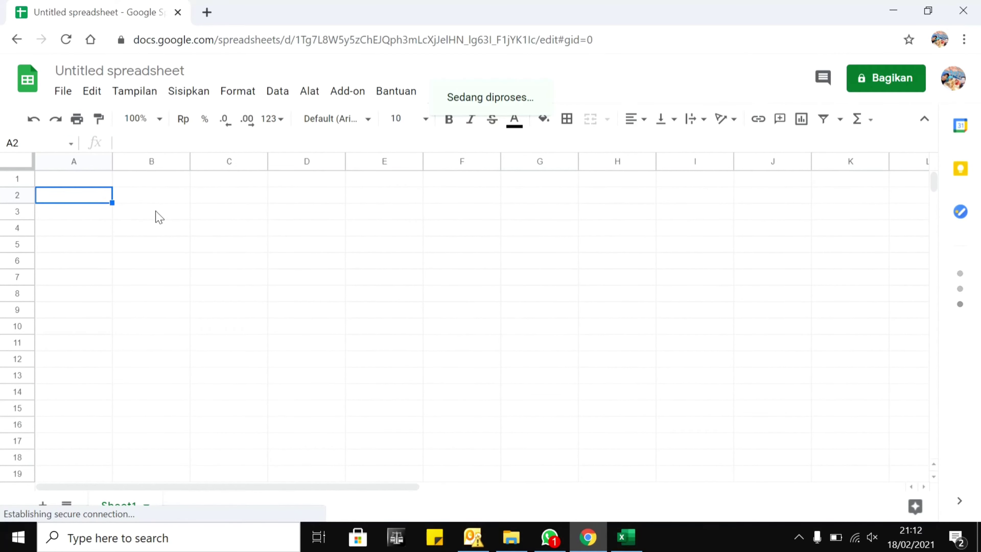
key("alt+Tab")
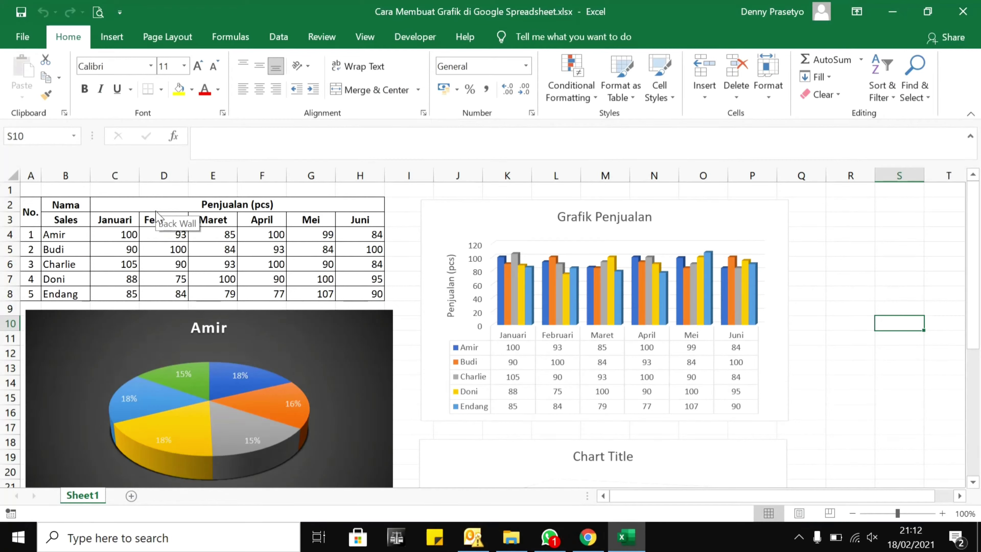
left_click(23, 209)
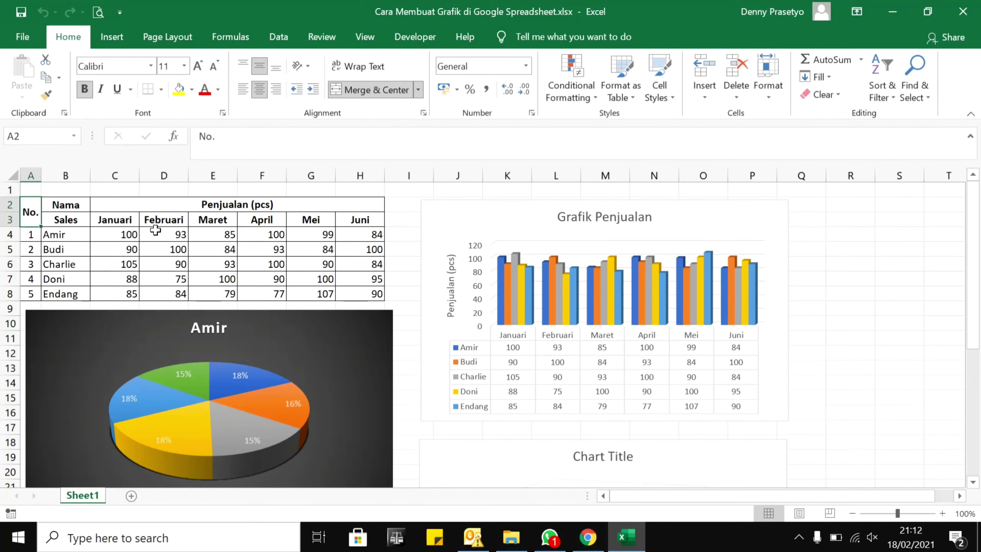
key("alt+Tab")
key("alt+Tab")
key("alt+Tab")
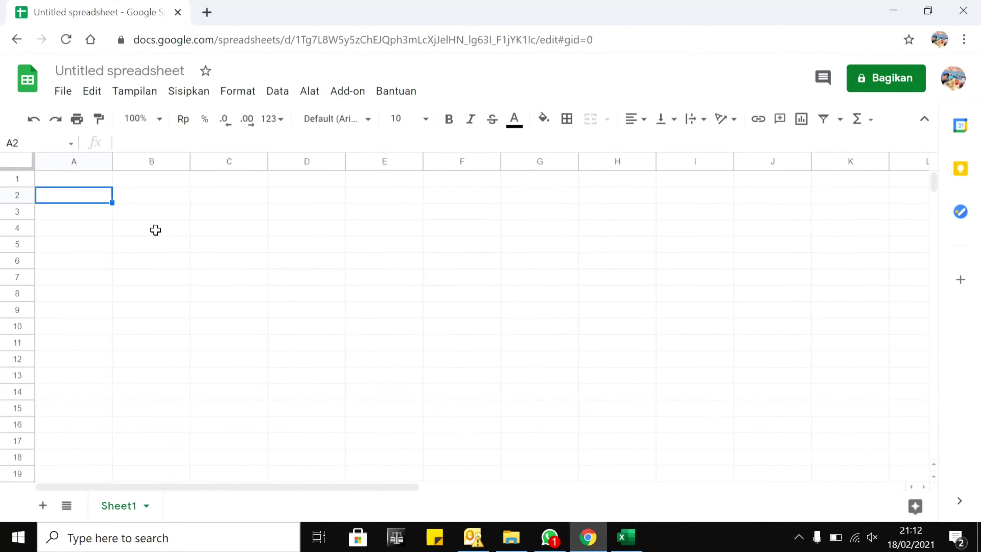
type("No.")
key("Return")
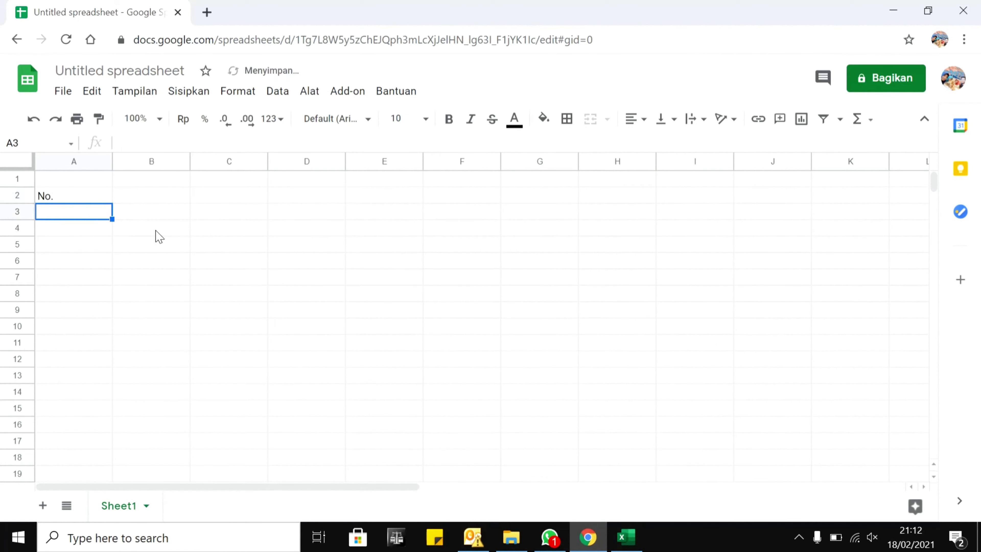
- Enter the two-line header "Nama" in B2 and "Sales" in B3
key("Up")
key("Right")
key("alt+Tab")
key("alt+Tab")
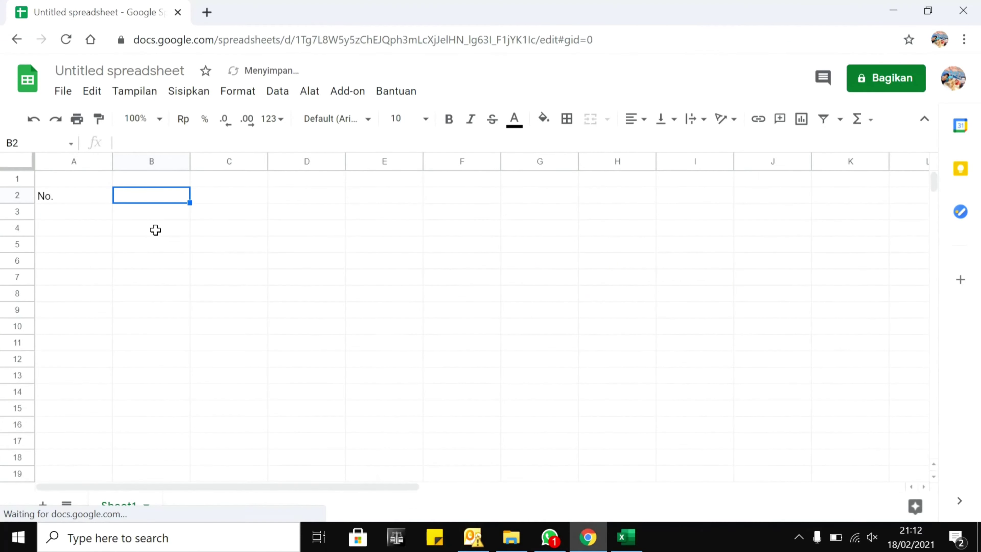
type("Nama")
key("Return")
type("Sales")
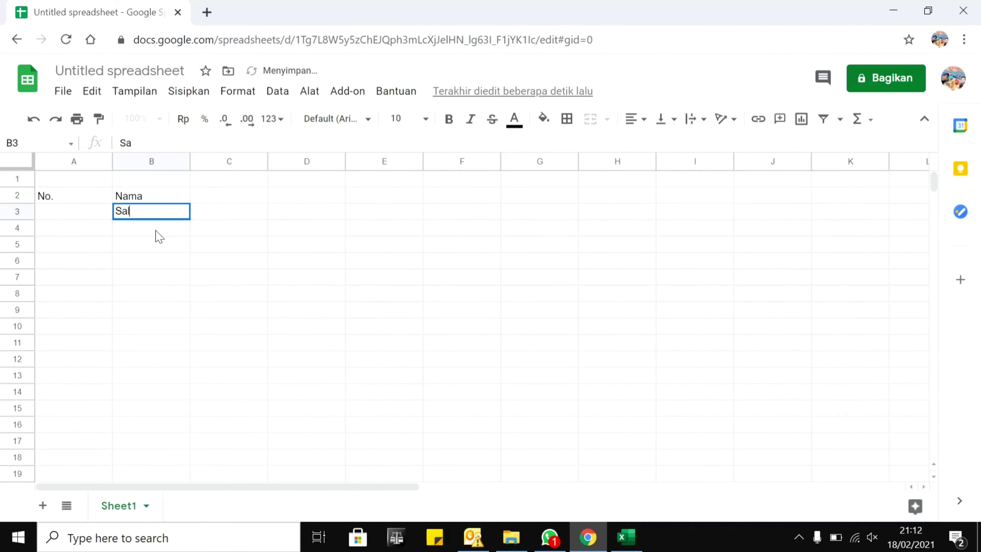
key("Return")
- Enter the group header "Penjualan (pcs)" in cell C2, as in the Excel example
key("Up")
key("Up")
key("Right")
key("alt+Tab")
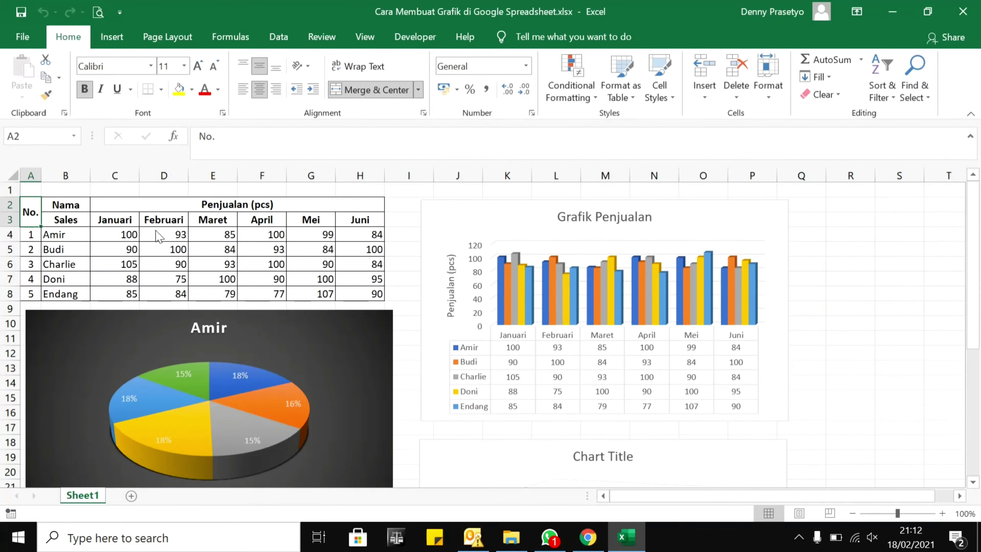
key("alt+Tab")
type("Penjualam")
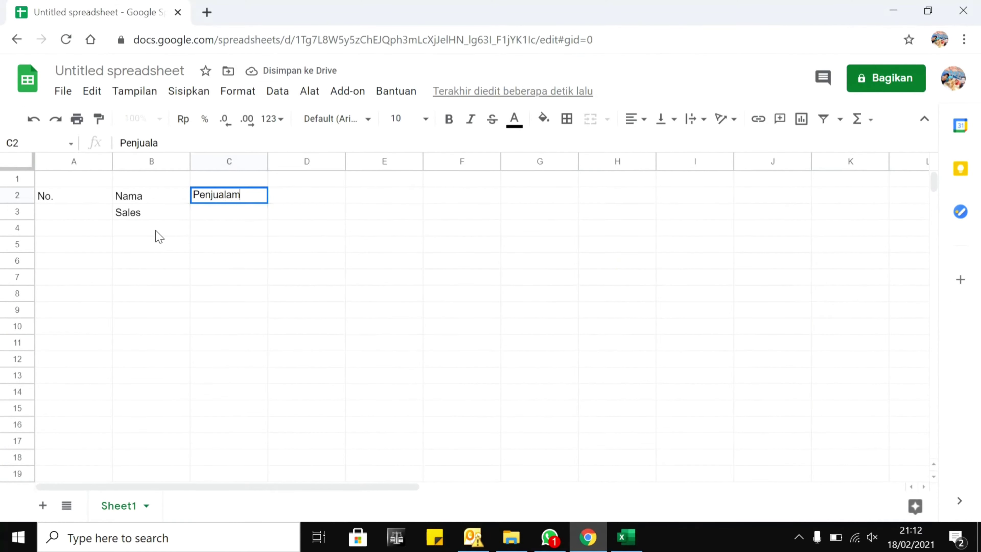
type(" (")
key("BackSpace")
key("BackSpace")
key("BackSpace")
type("n")
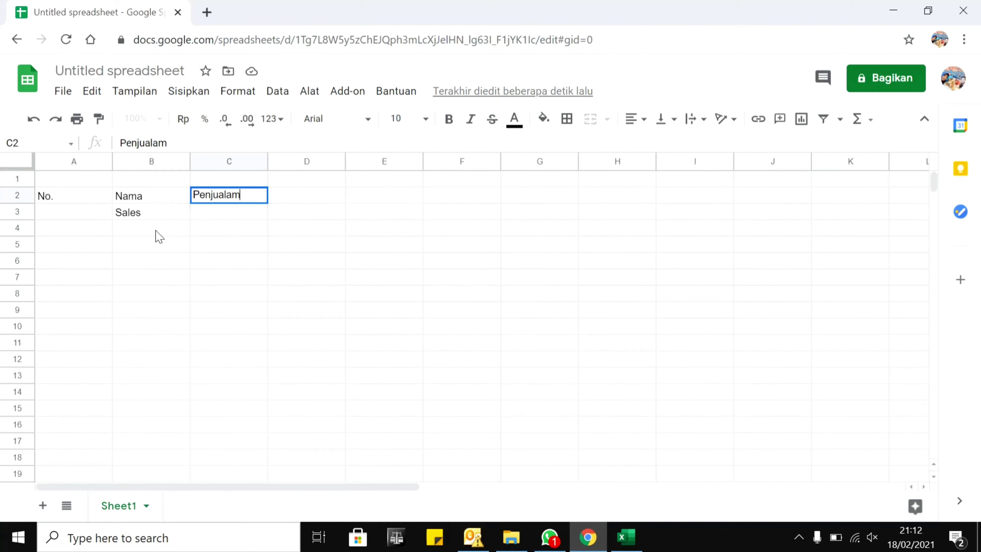
key("BackSpace")
type("n (pcs)")
key("Return")
- Enter the month headers "Januari" in C3 and "Februari" in D3
key("alt+Tab")
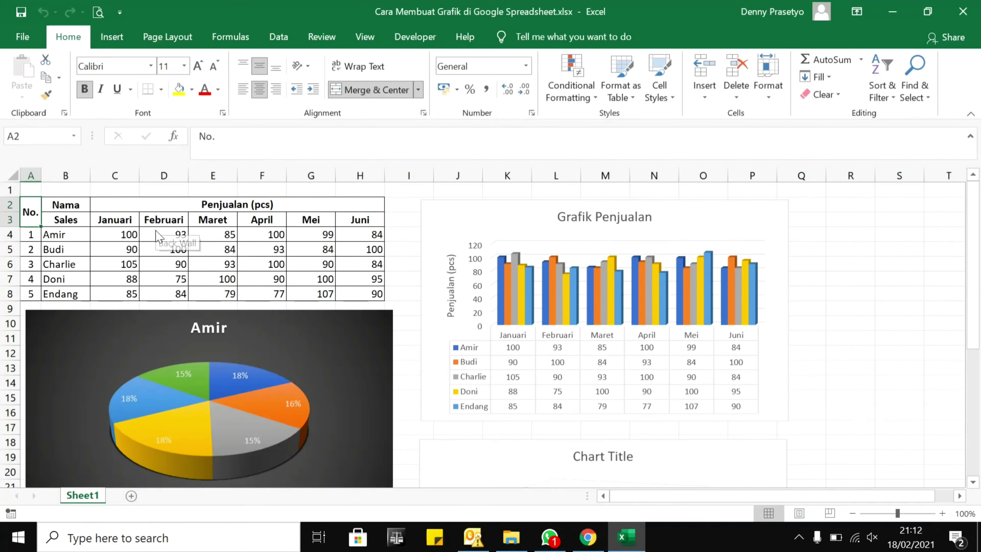
key("alt+Tab")
type("Januari")
key("Return")
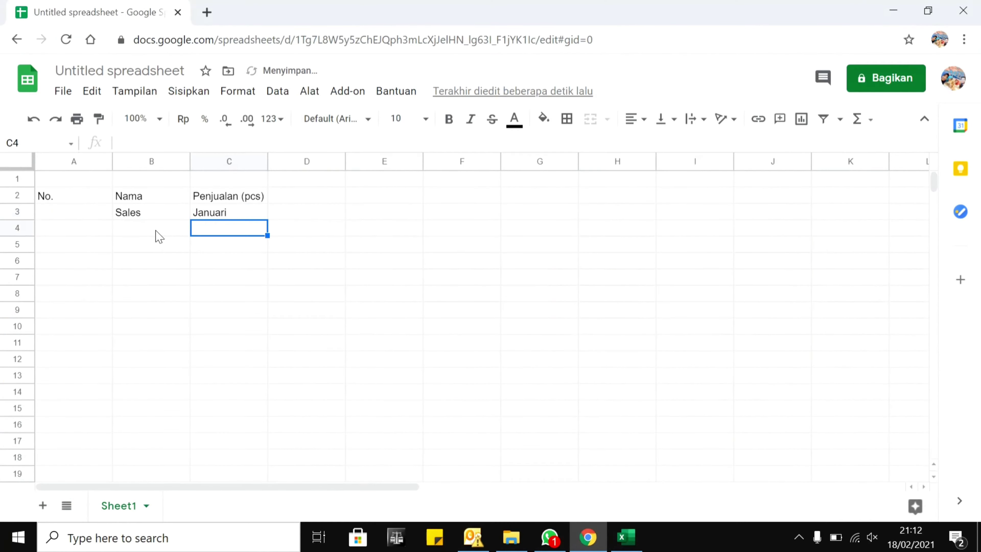
key("Up")
key("Right")
type("Fb")
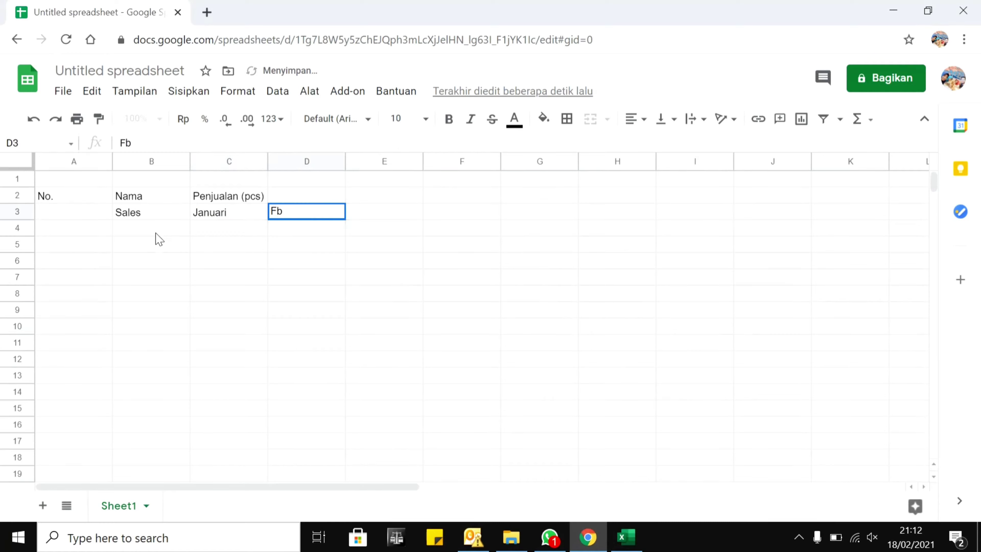
key("BackSpace")
type("ebrua")
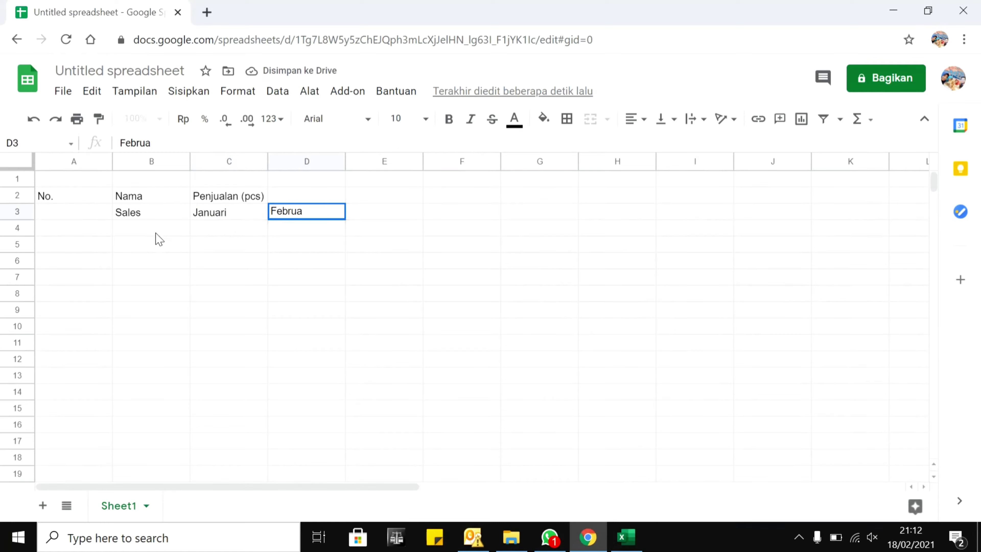
type("tri")
key("Return")
- Enter the month headers "Maret" in E3 and "April" in F3
key("Up")
key("Right")
type("M")
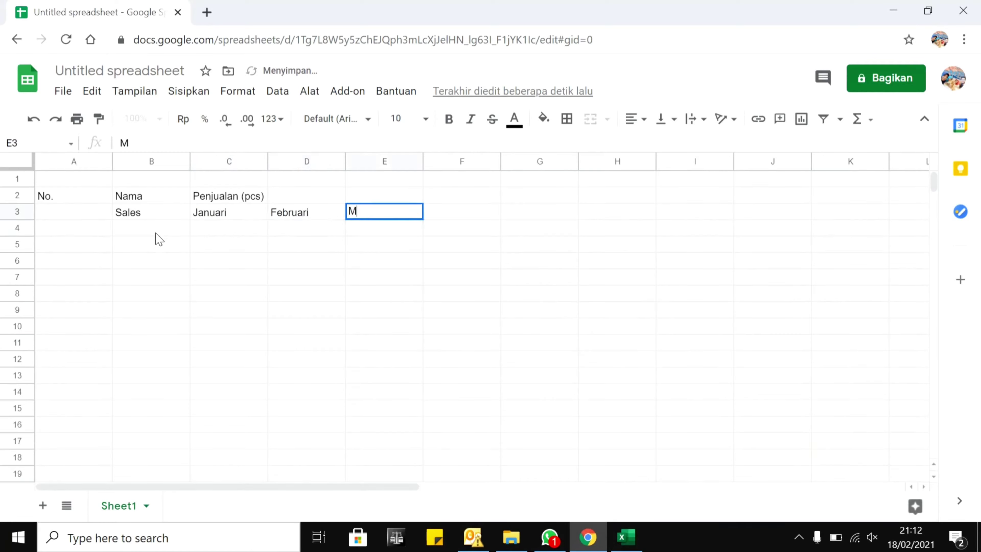
type("aret")
key("Return")
key("Up")
key("Right")
type("A")
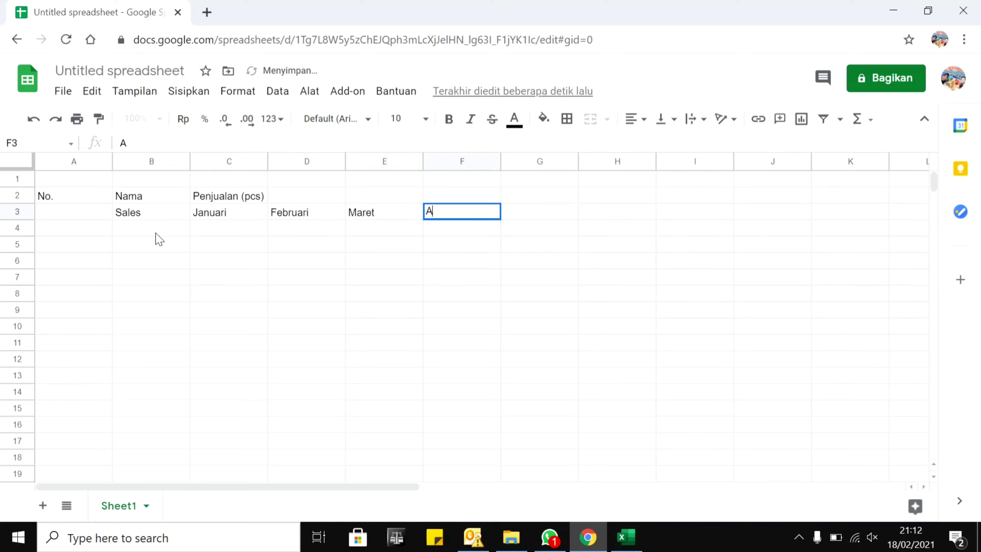
type("pril")
key("Return")
- Enter the month headers "Mei" in G3 and "Juni" in H3
key("Up")
key("Right")
type("M")
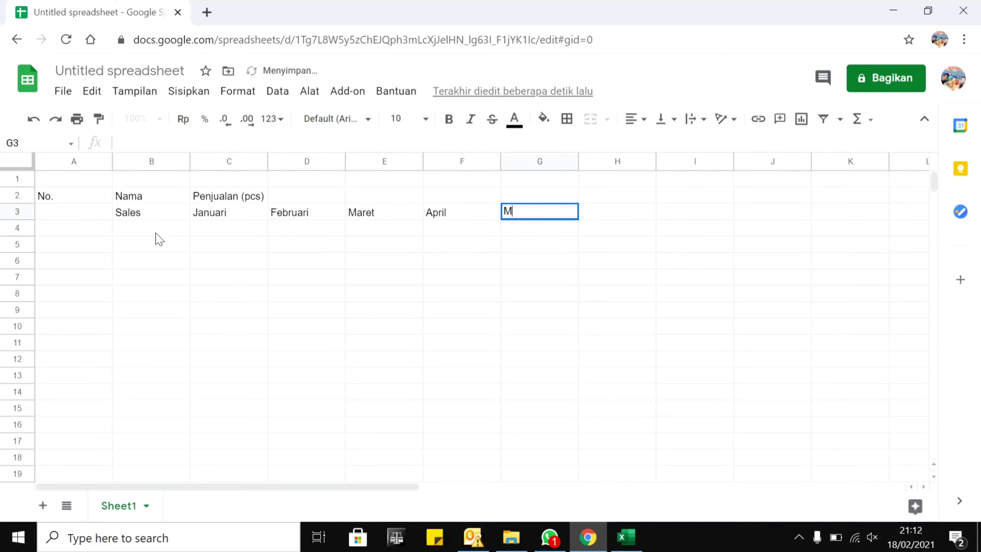
type("ei")
key("Return")
key("Up")
key("Right")
type("Uj")
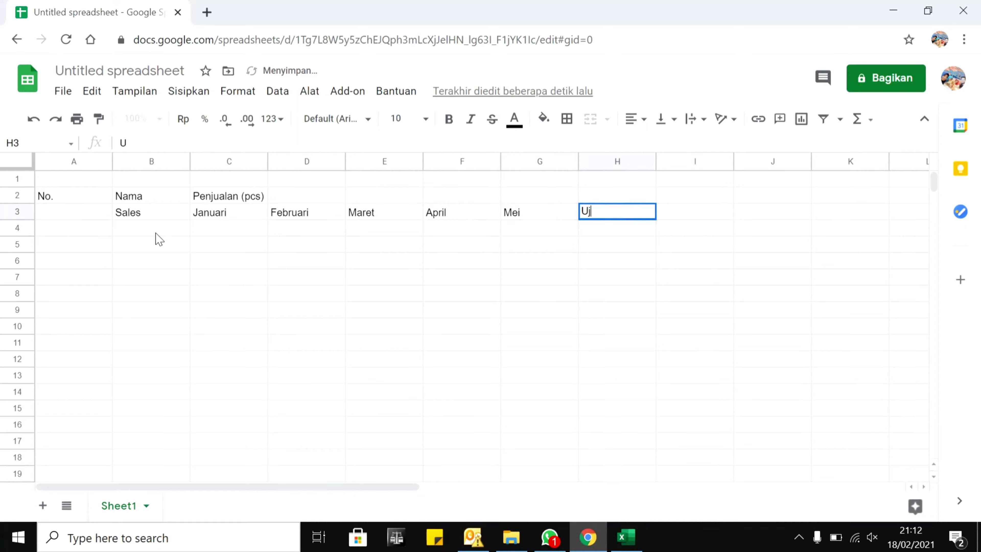
type("iJuni")
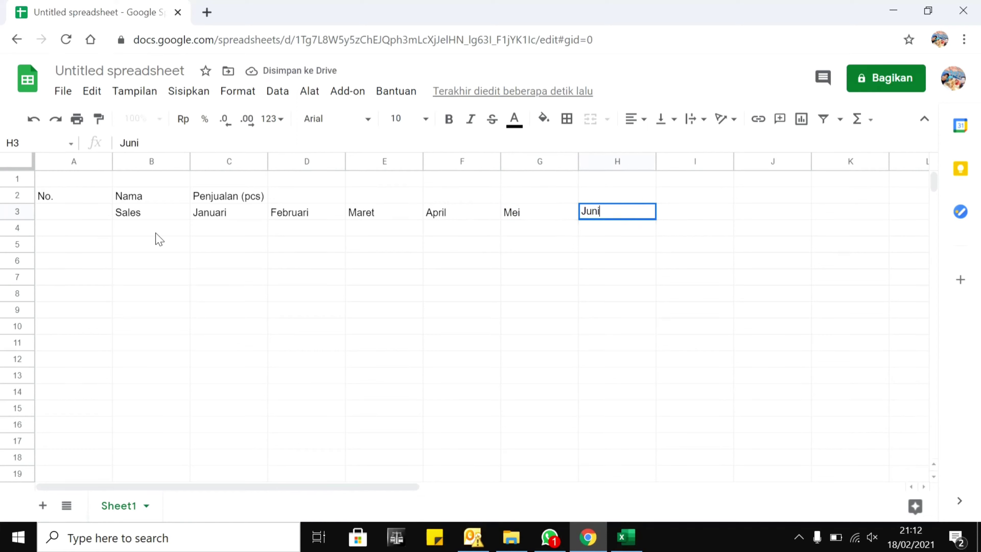
key("Return")
- Narrow columns A through H to one equal width that just fits the month headers
key("Up")
key("Left")
key("Left")
key("Left")
key("Left")
key("Left")
key("Left")
key("Left")
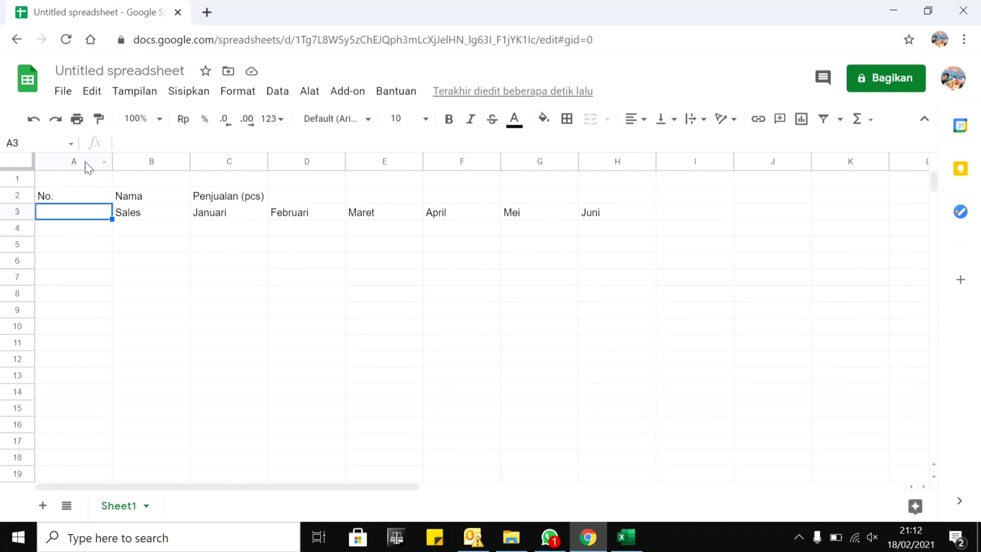
left_click_drag(88, 167, 585, 219)
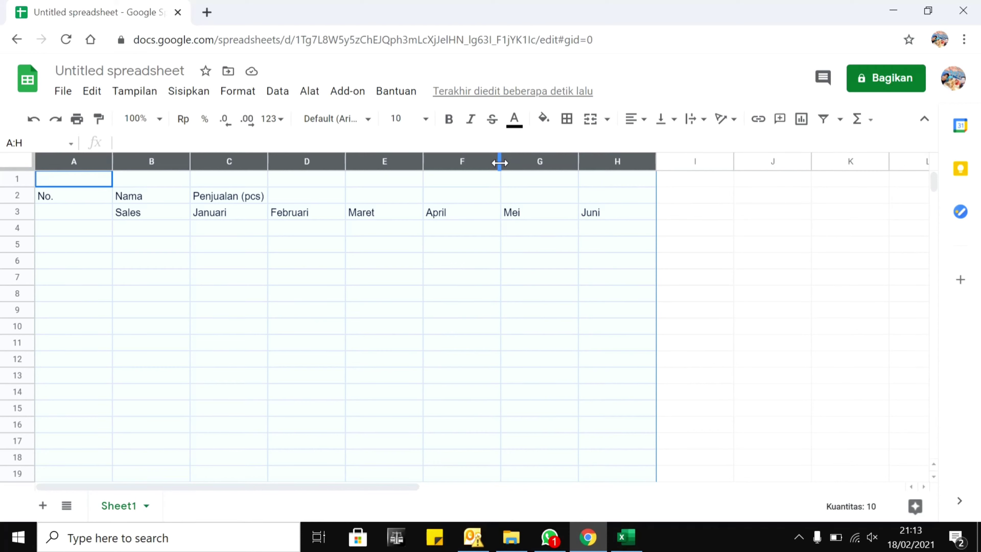
left_click_drag(500, 162, 464, 162)
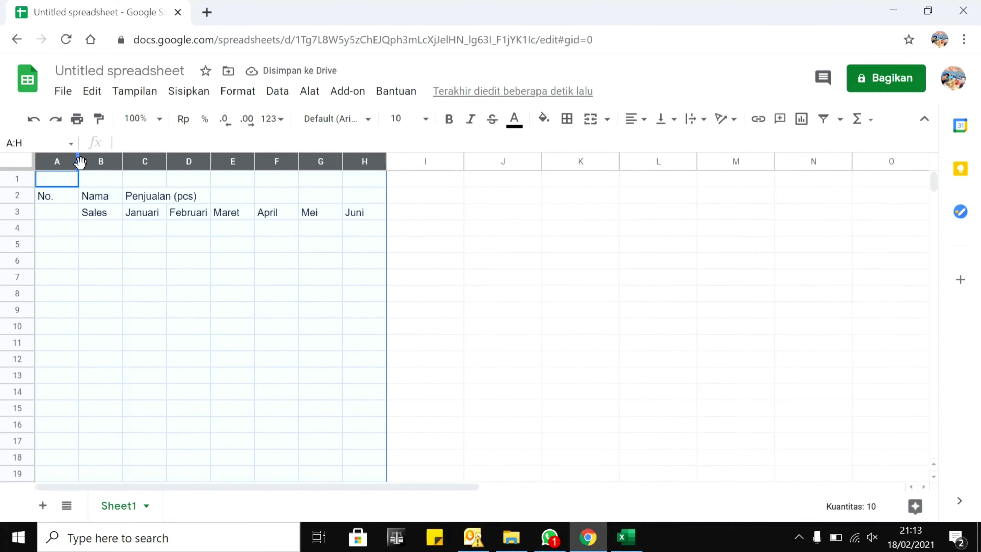
left_click(357, 287)
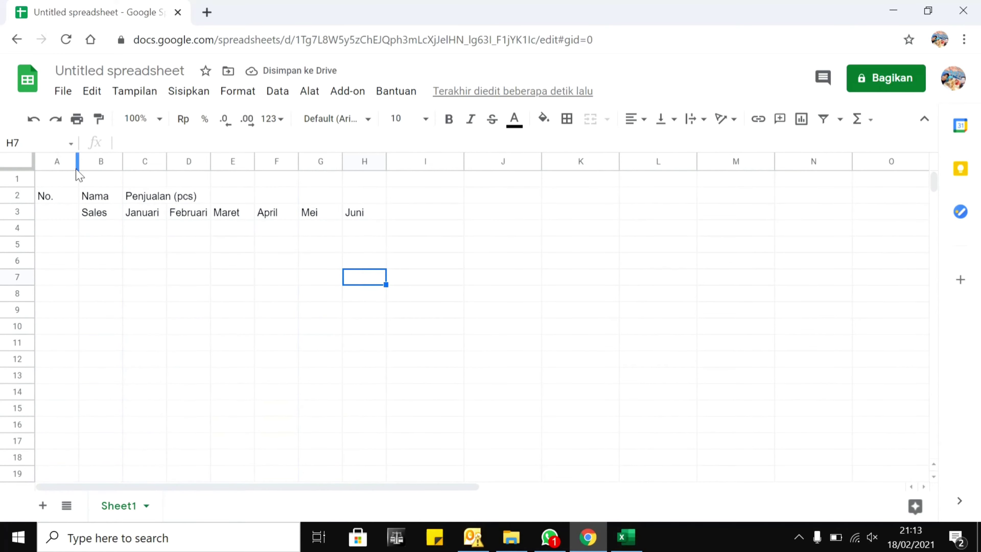
- Merge cells A2:A3 into one cell for the "No." header
left_click(63, 201)
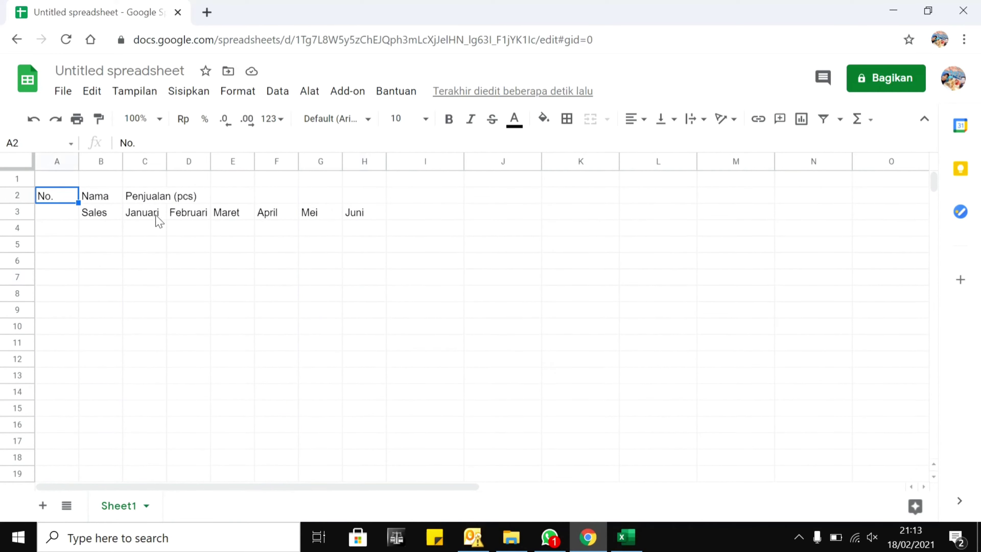
key("alt+Tab")
key("alt+Tab")
key("shift+Down")
left_click(236, 95)
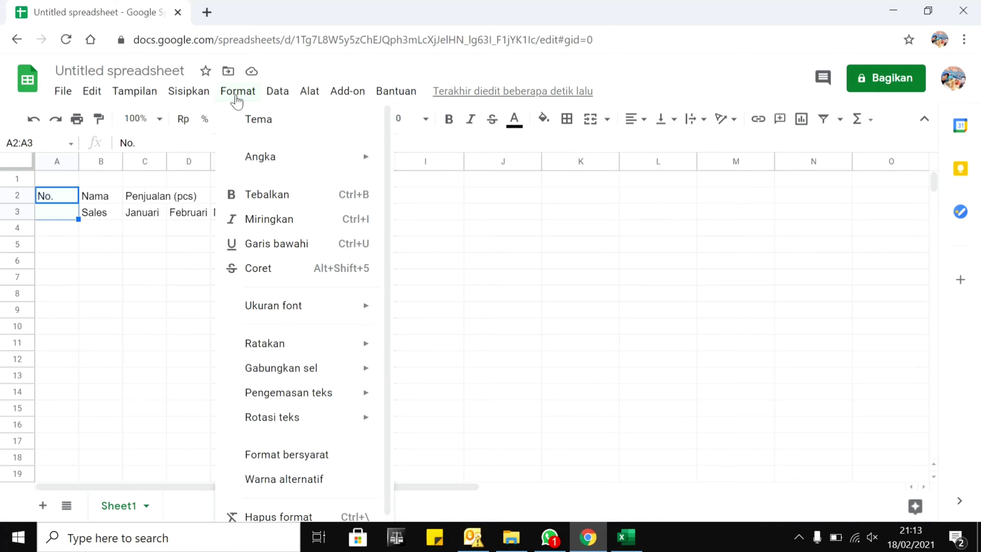
mouse_move(257, 374)
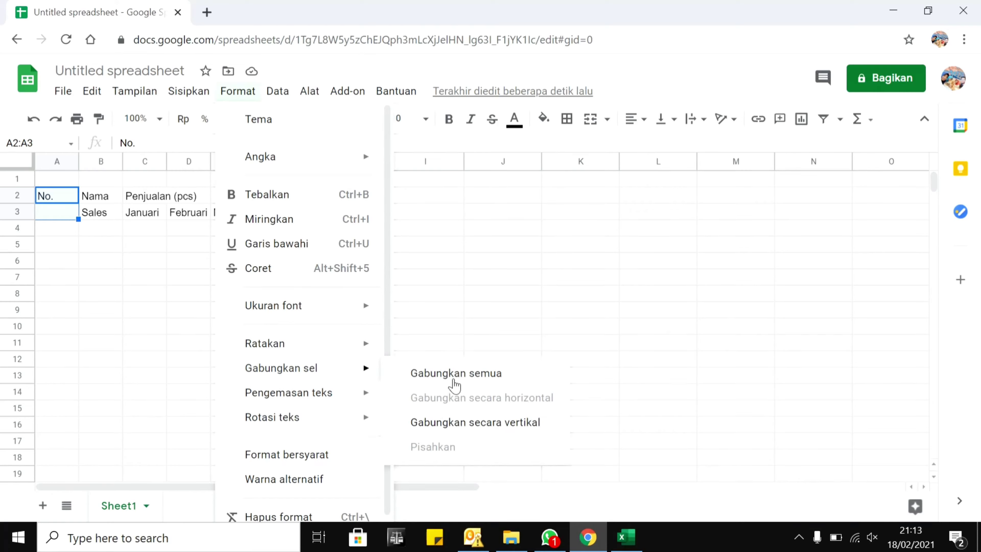
left_click(455, 385)
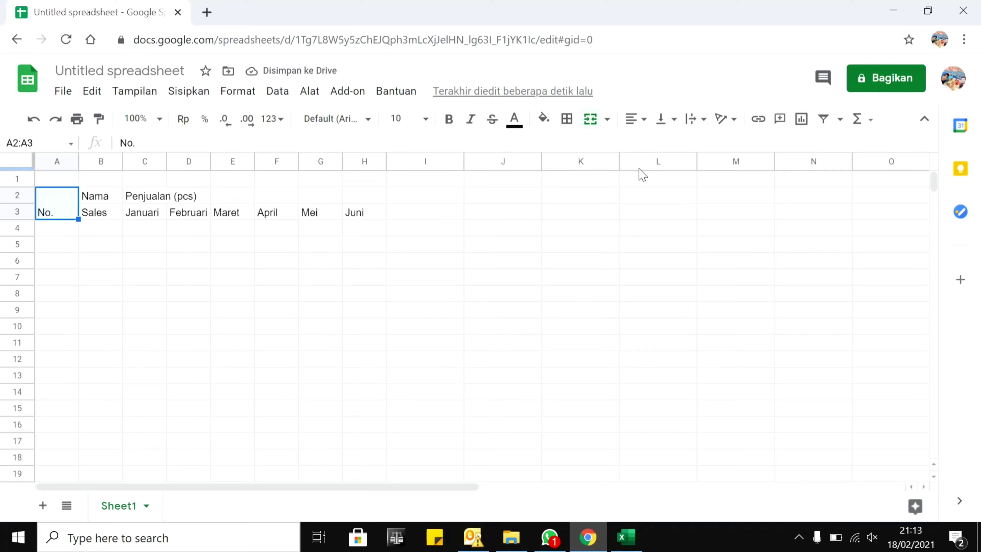
- Center the "No." header both horizontally and vertically in the merged cell A2:A3
left_click(643, 121)
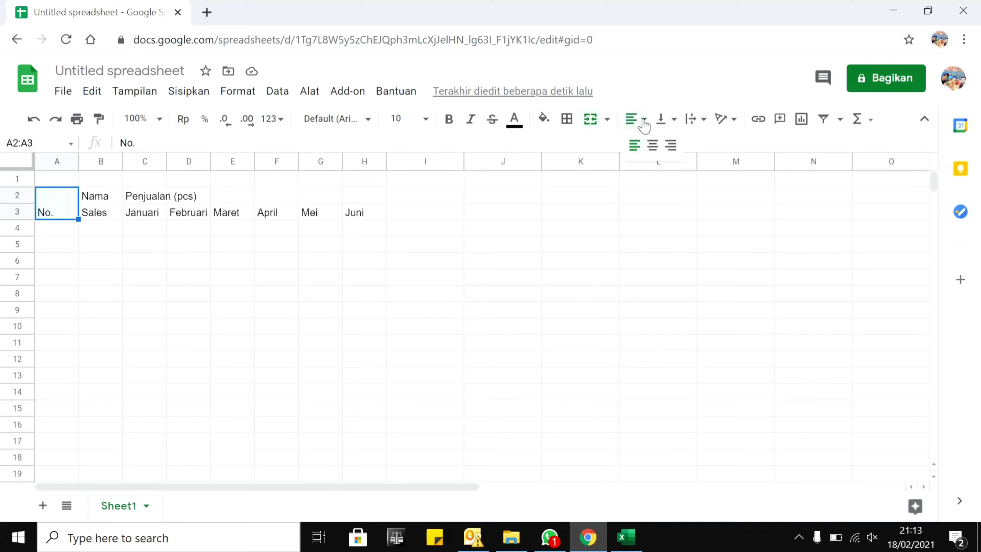
left_click(658, 154)
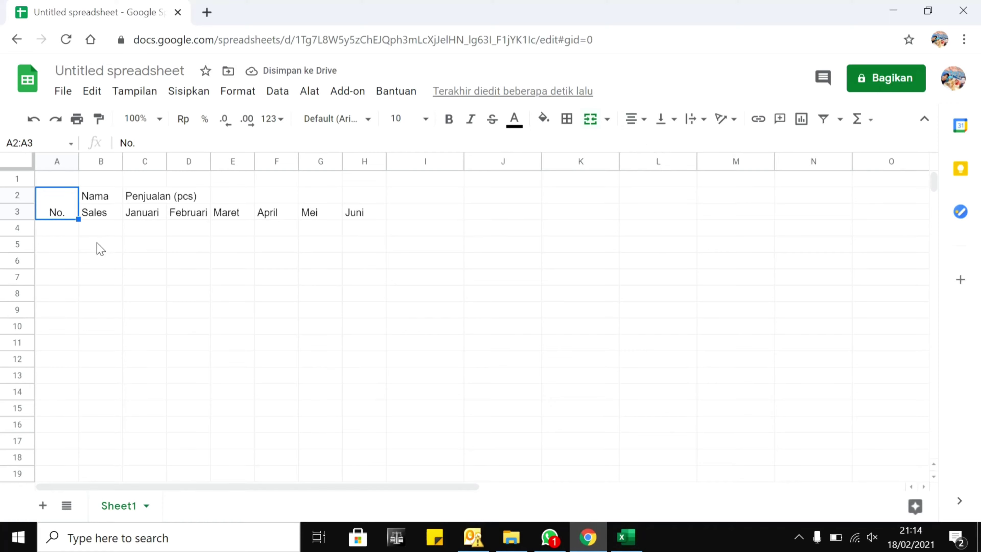
left_click(238, 92)
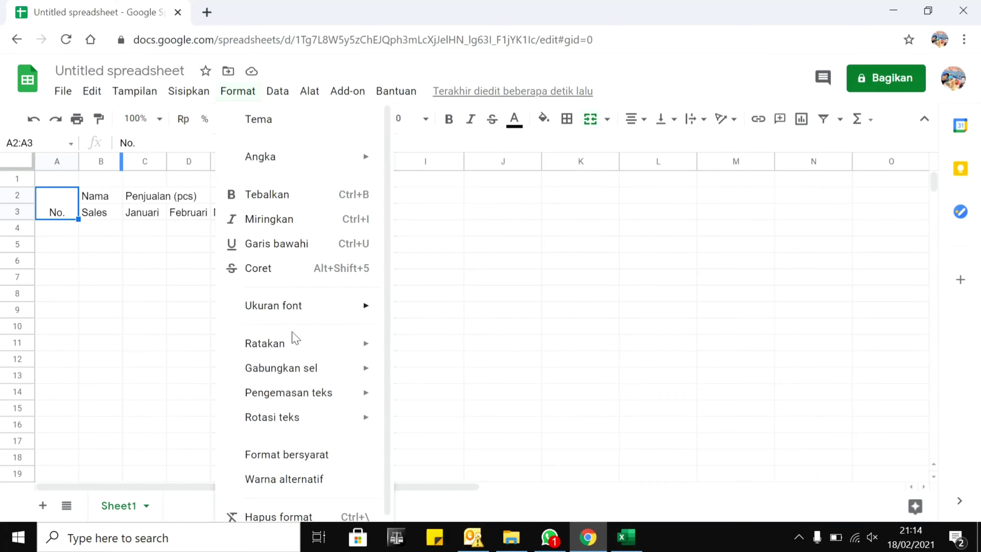
mouse_move(296, 352)
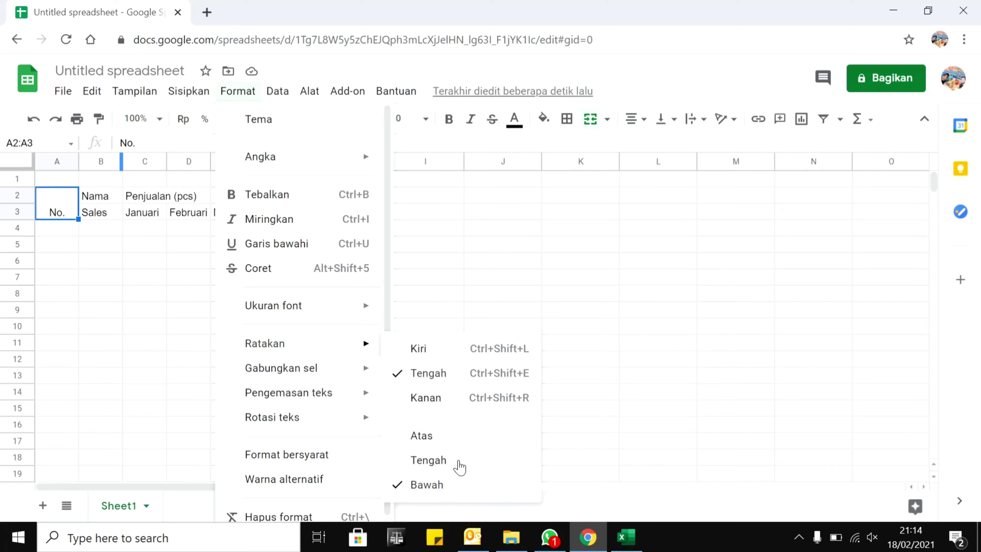
left_click(460, 465)
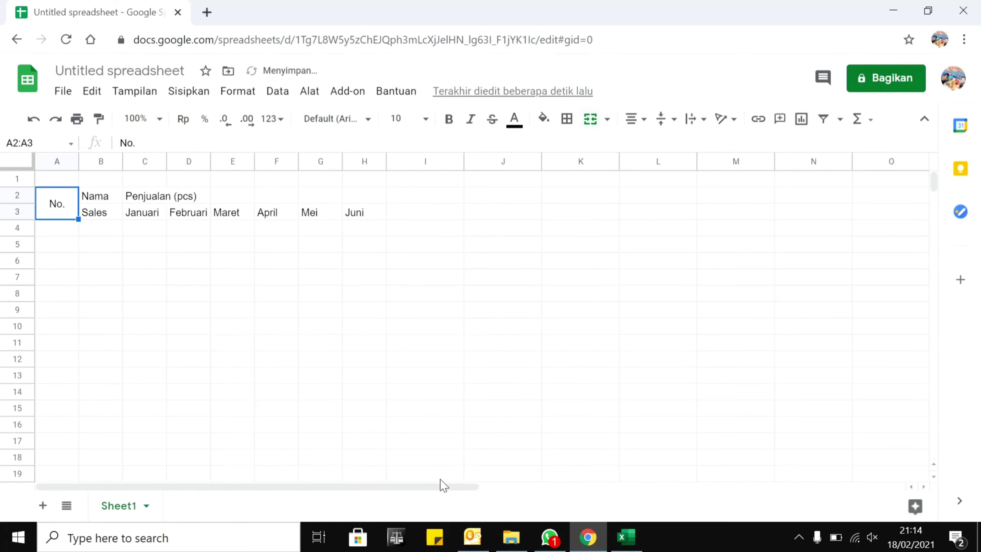
left_click(240, 279)
- Merge cells C2:H2 into one cell for the "Penjualan (pcs)" header above the month columns
left_click(159, 199)
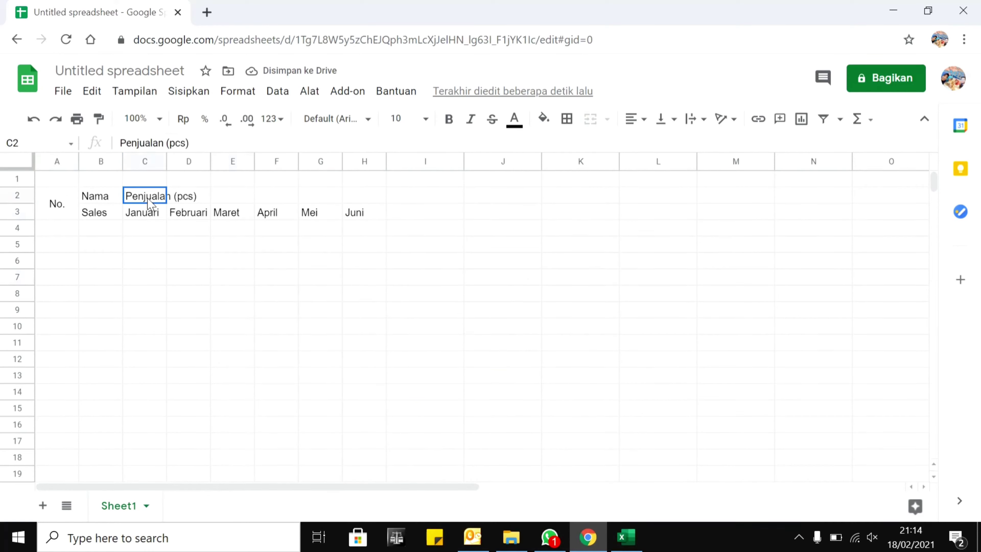
key("shift+Right")
key("shift+Right")
key("shift+Right")
key("shift+Right")
key("shift+Right")
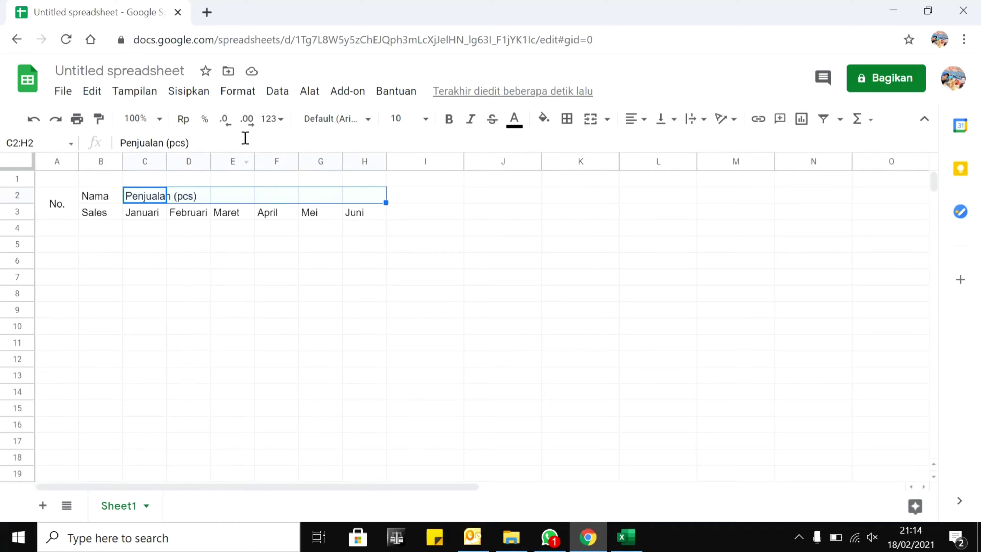
left_click(236, 92)
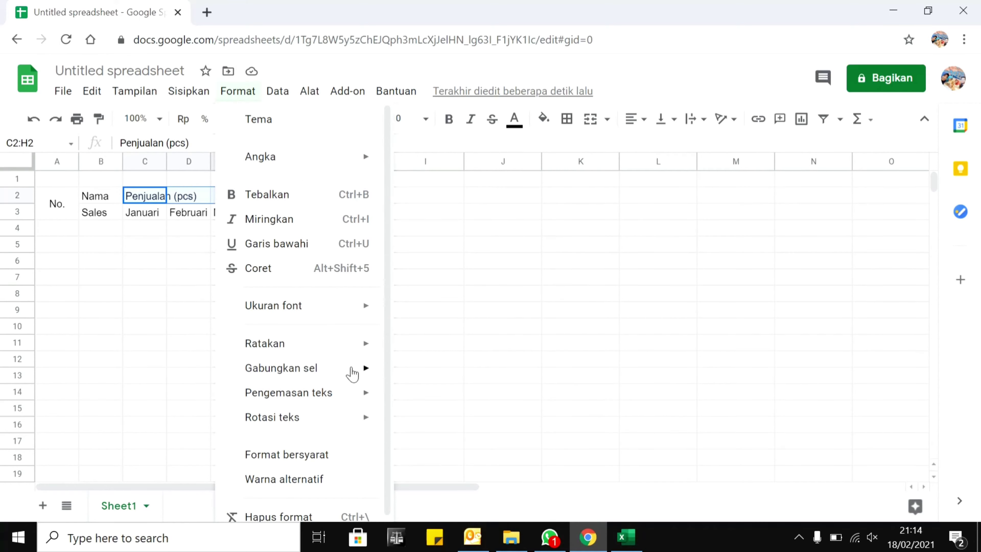
mouse_move(354, 374)
left_click(418, 375)
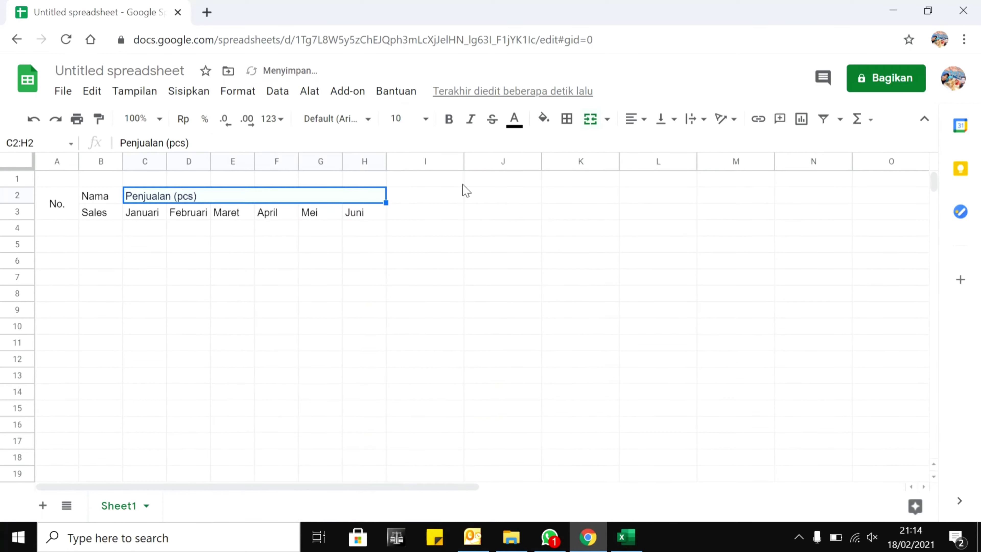
- Center the "Penjualan (pcs)" header horizontally in the merged cell C2:H2
left_click(237, 91)
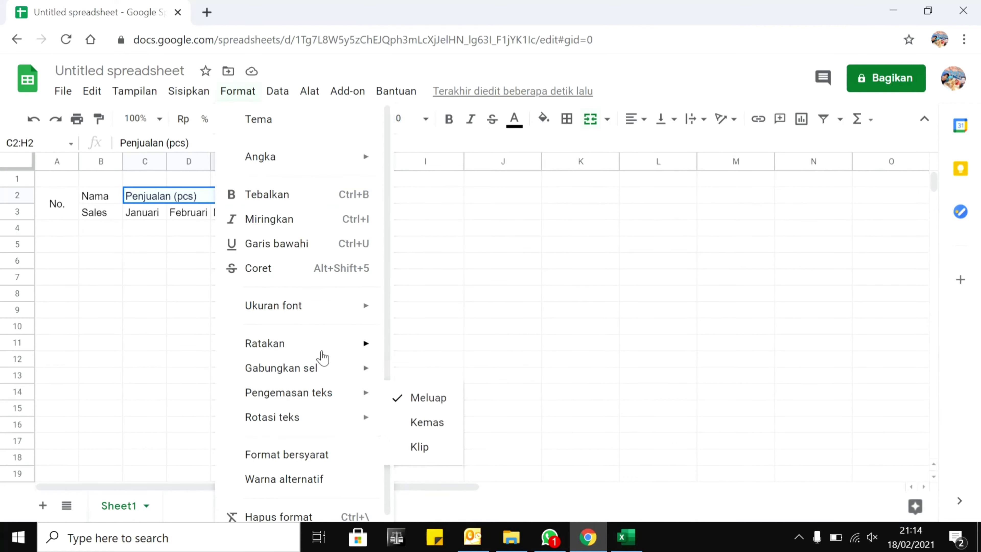
mouse_move(324, 355)
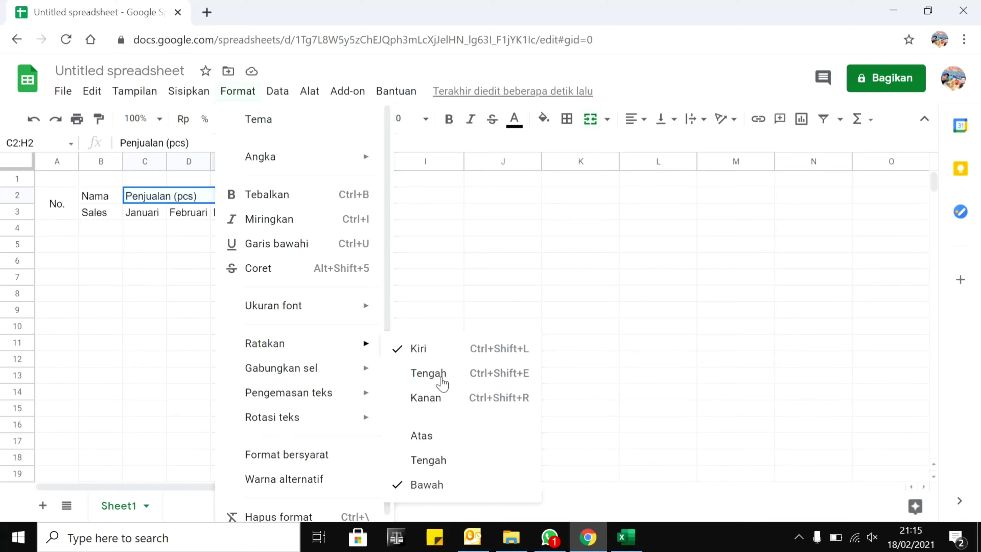
left_click(428, 374)
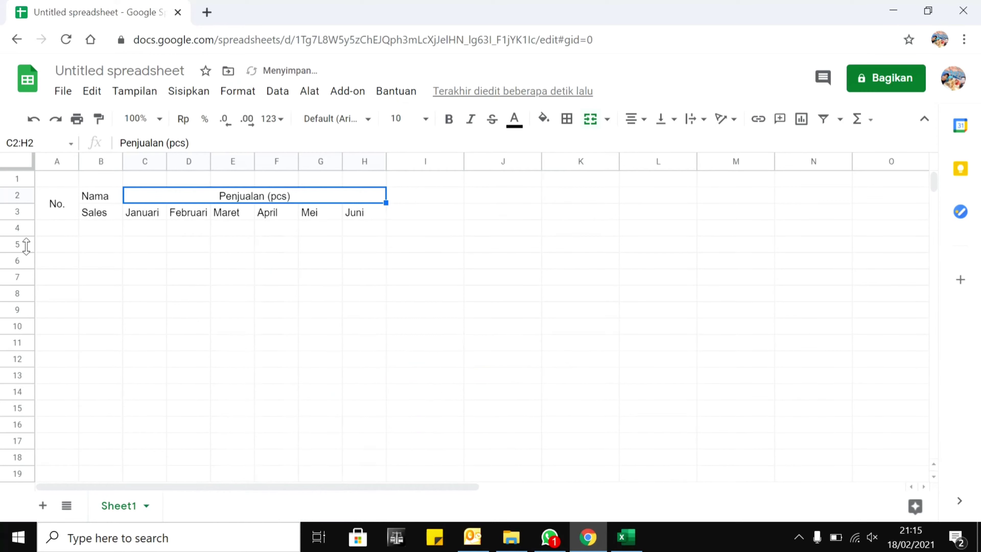
- Center the "Sales" header and the month headers Januari to Juni in B3:H3 horizontally
left_click(134, 215)
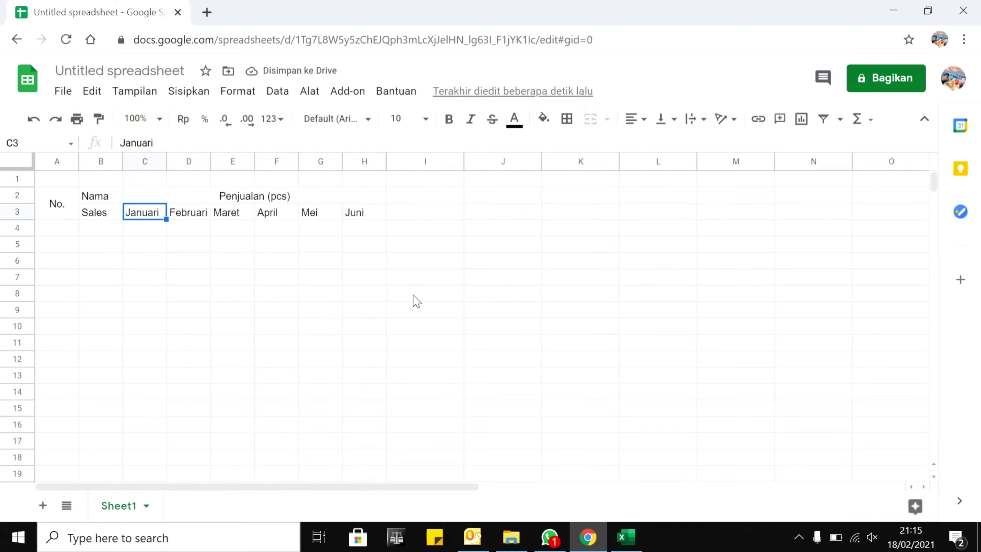
key("shift+Right")
key("shift+Right")
key("shift+Right")
key("shift+Right")
key("shift+Right")
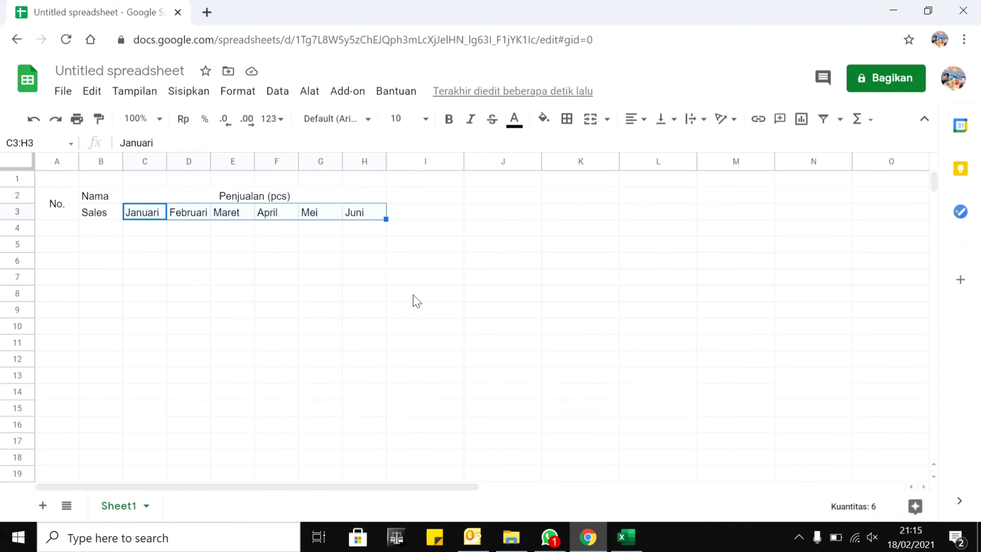
key("Left")
key("shift+Right")
key("shift+Right")
key("shift+Right")
key("shift+Right")
key("shift+Right")
key("shift+Right")
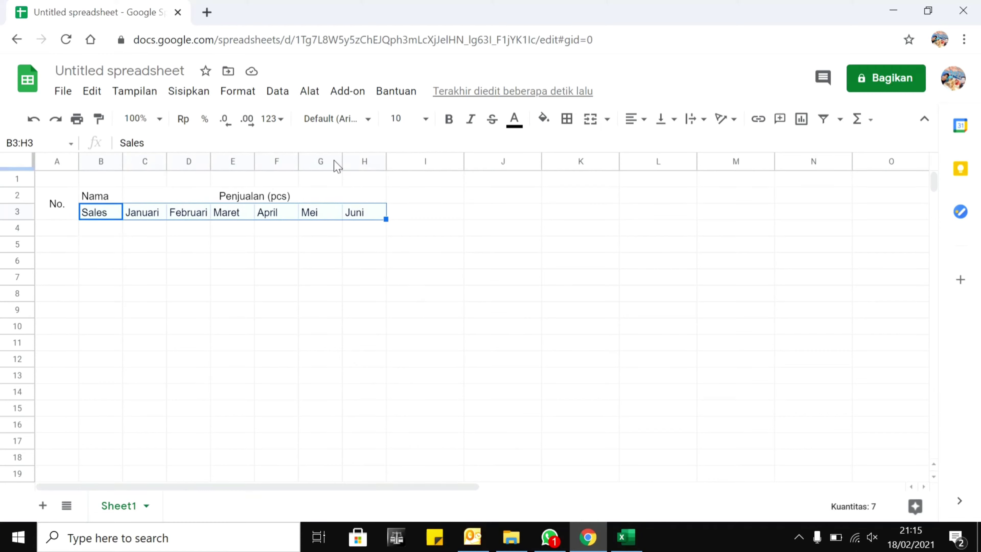
left_click(224, 95)
mouse_move(281, 372)
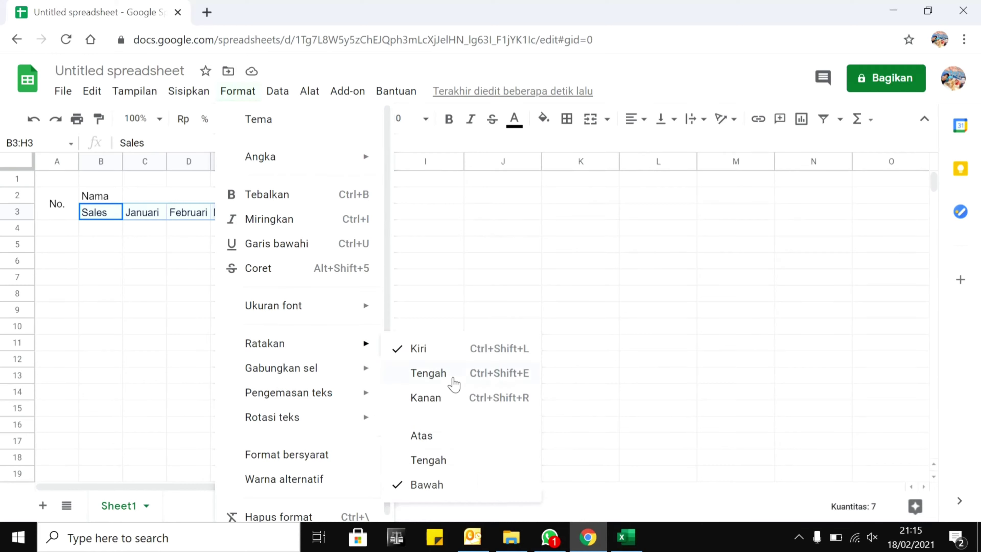
left_click(454, 383)
left_click(430, 299)
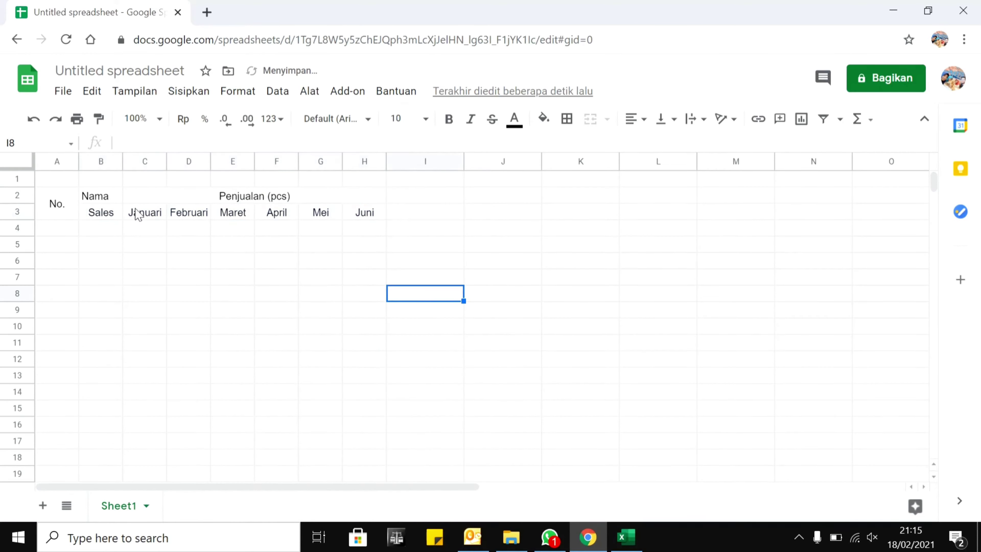
- Center the "Nama" header in B2 horizontally
left_click(105, 199)
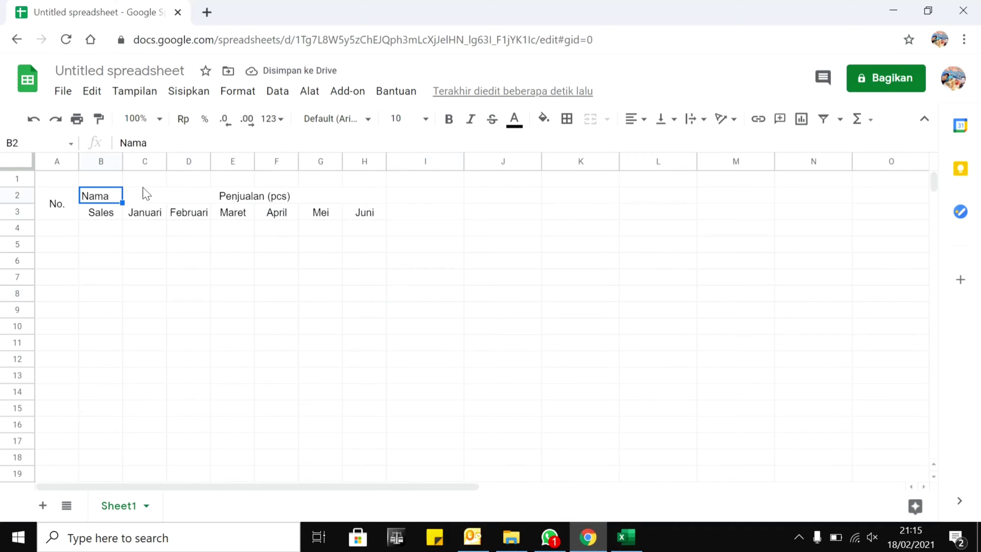
left_click(250, 95)
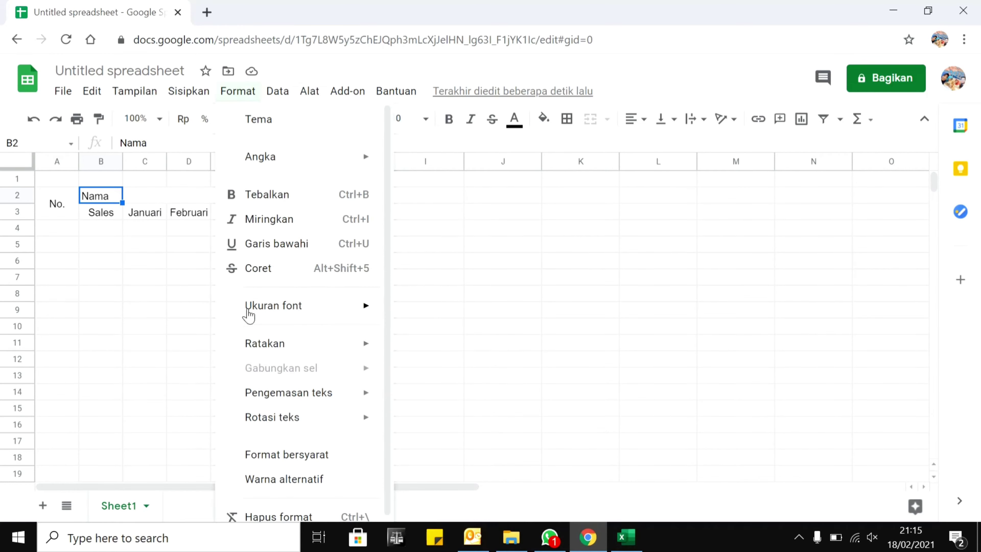
mouse_move(264, 343)
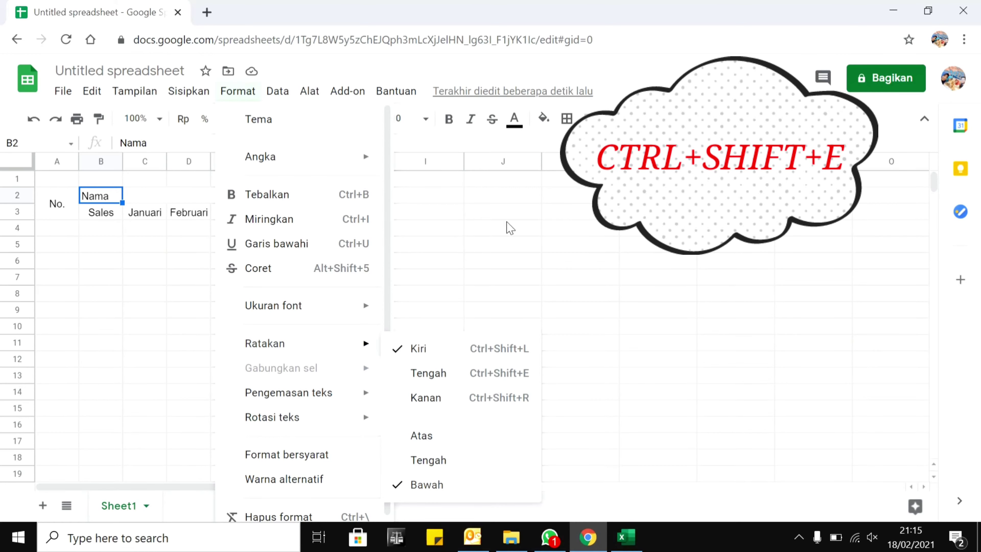
left_click(510, 228)
left_click(98, 199)
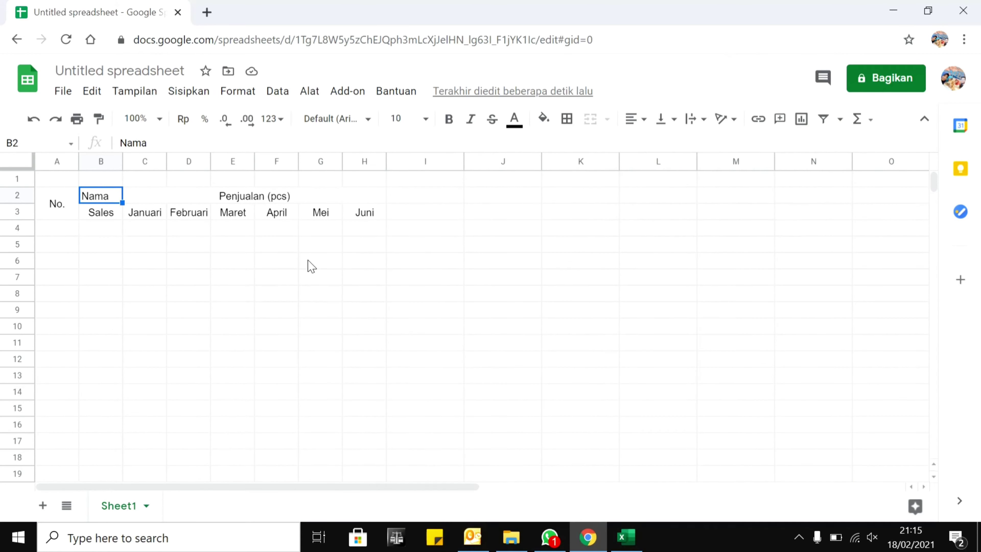
key("ctrl+shift+e")
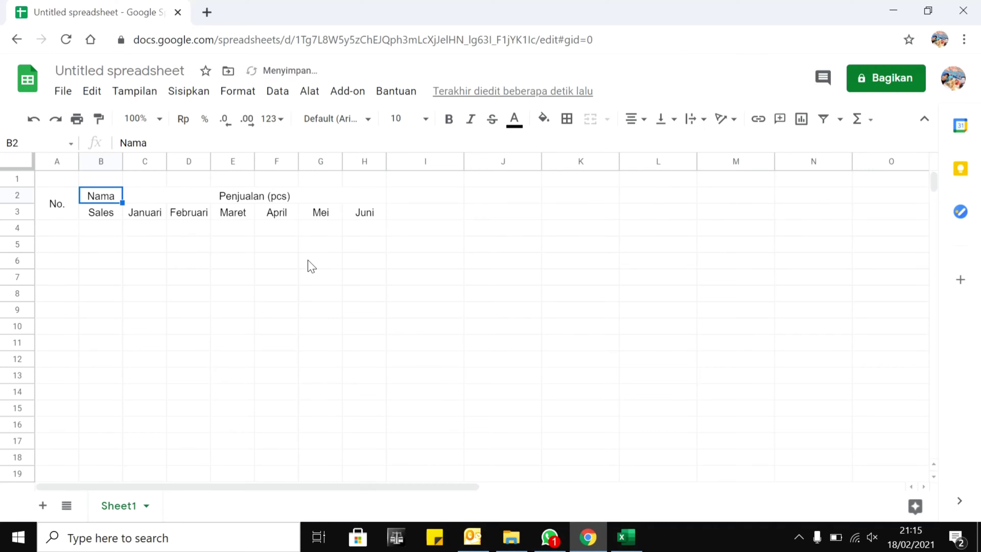
left_click(312, 267)
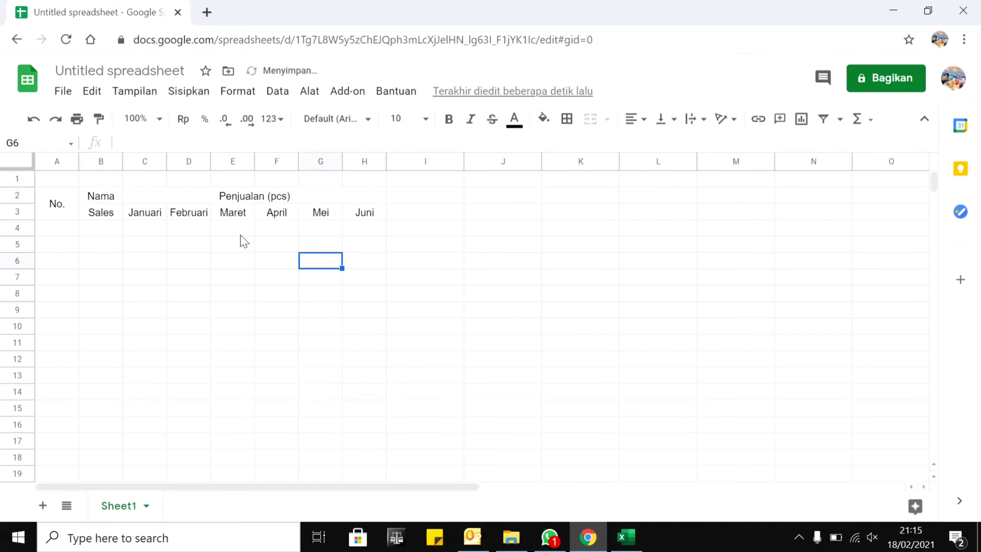
- Apply all borders, inner and outer, to the header block A2:H3
left_click(63, 203)
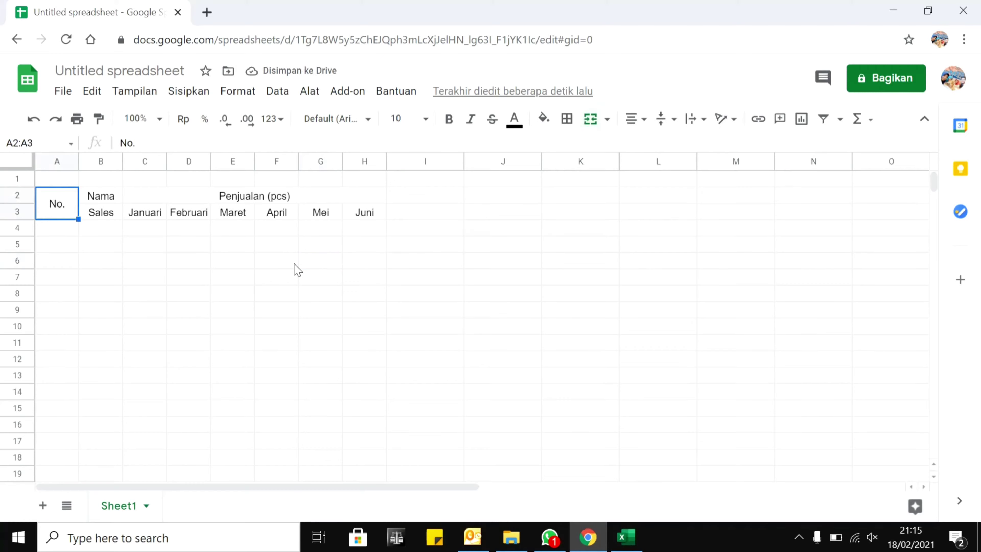
key("shift+Right")
key("shift+Right")
key("shift+Right")
key("shift+Right")
key("shift+Right")
key("shift+Right")
key("shift+Right")
key("shift+Right")
key("shift+Left")
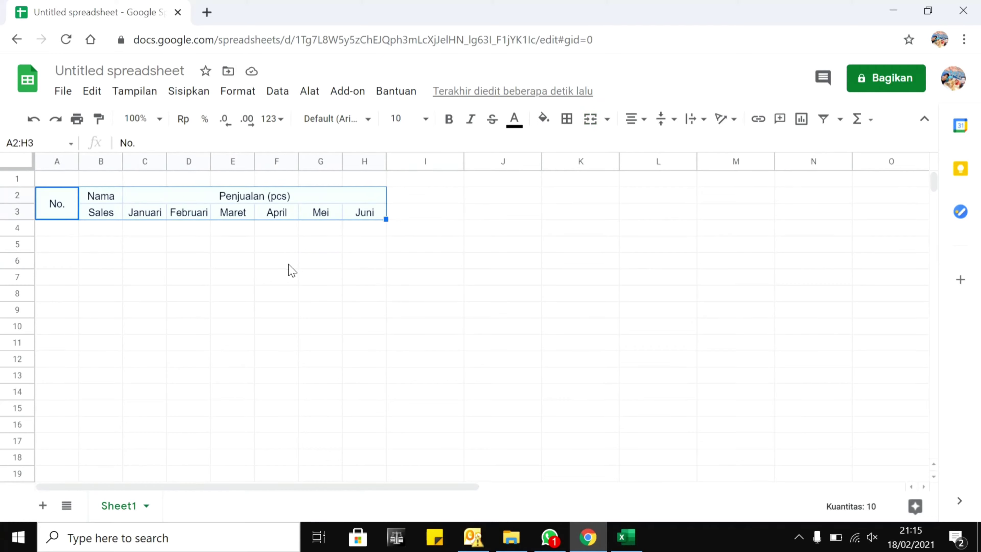
left_click(567, 119)
left_click(574, 151)
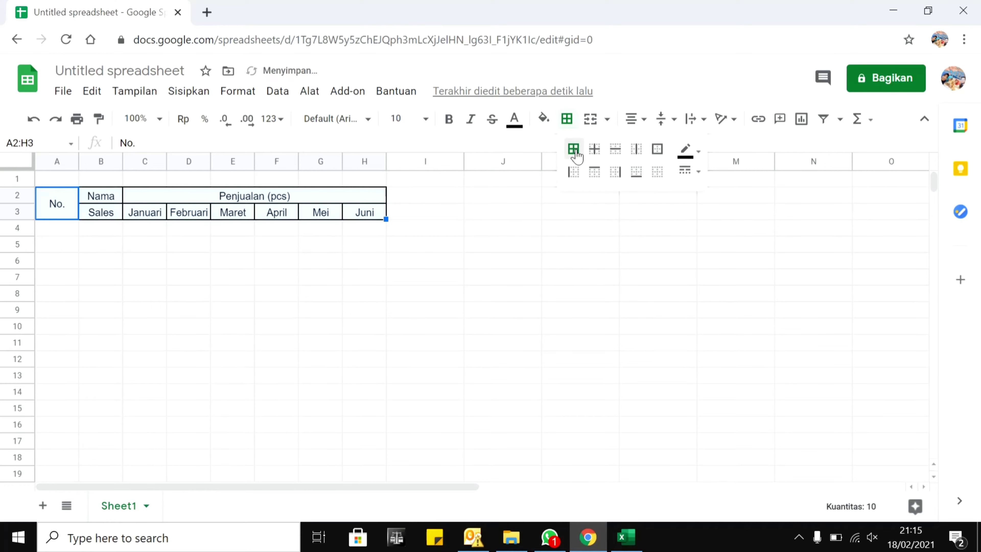
left_click(231, 247)
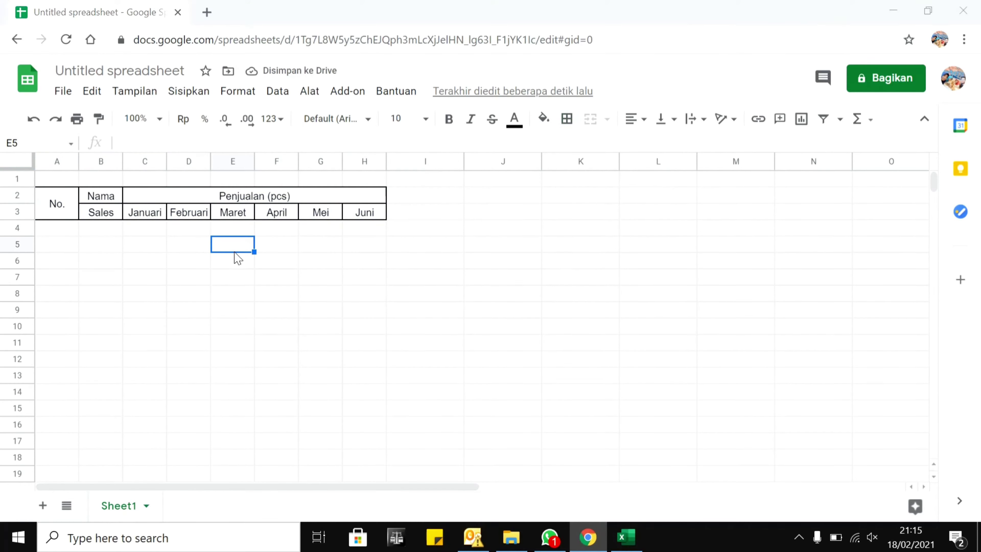
- Switch to the Excel workbook and copy the five sales data rows in A4:H8, without the headers
key("alt+Tab")
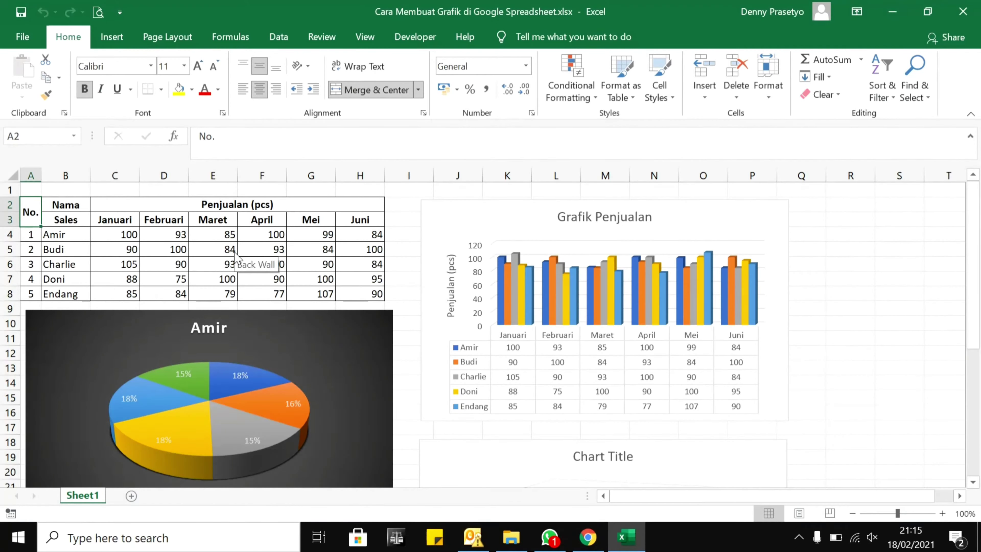
key("alt+Tab")
key("alt+Tab")
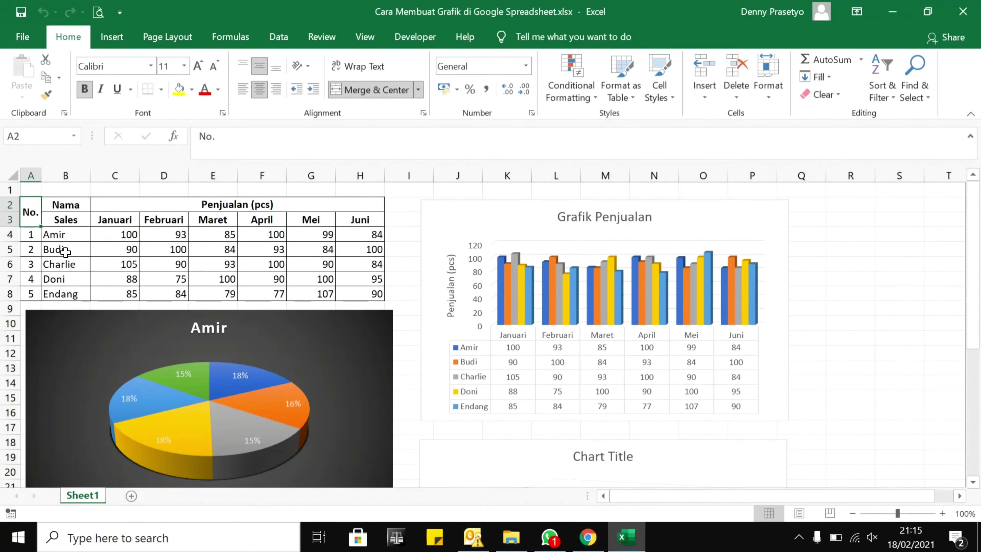
left_click(25, 234)
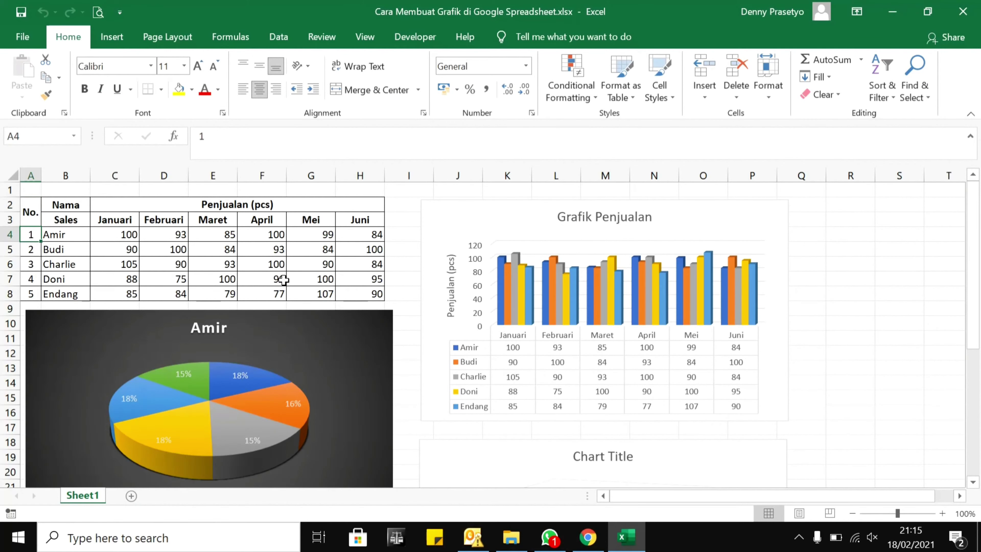
key("shift+Down")
key("shift+Down")
key("shift+Down")
key("shift+Down")
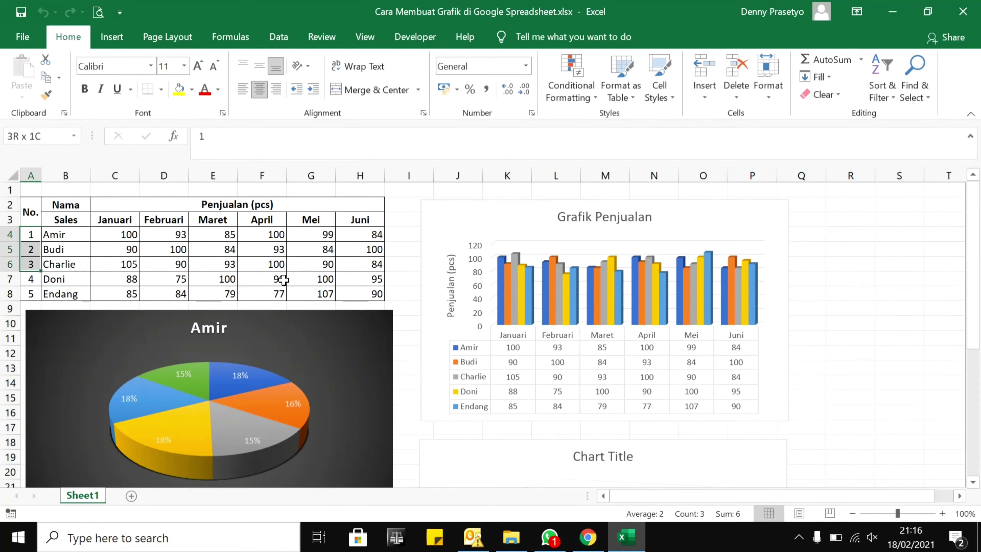
key("shift+Right")
key("shift+Right")
key("shift+Right")
key("shift+Right")
key("shift+Right")
key("shift+Right")
key("shift+Right")
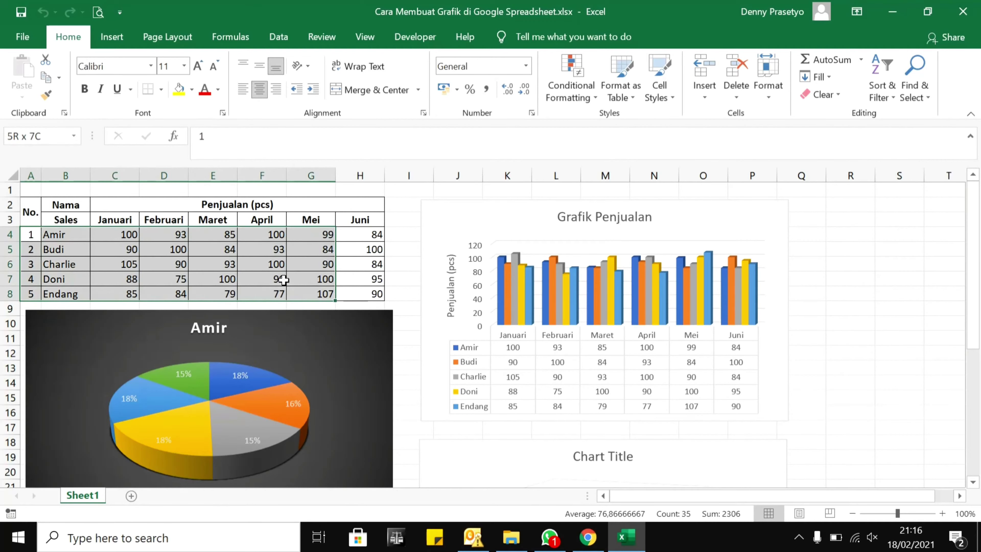
key("ctrl+c")
- Switch back to the Google Sheets spreadsheet and paste the copied sales data rows into A4:H8
key("alt+Tab")
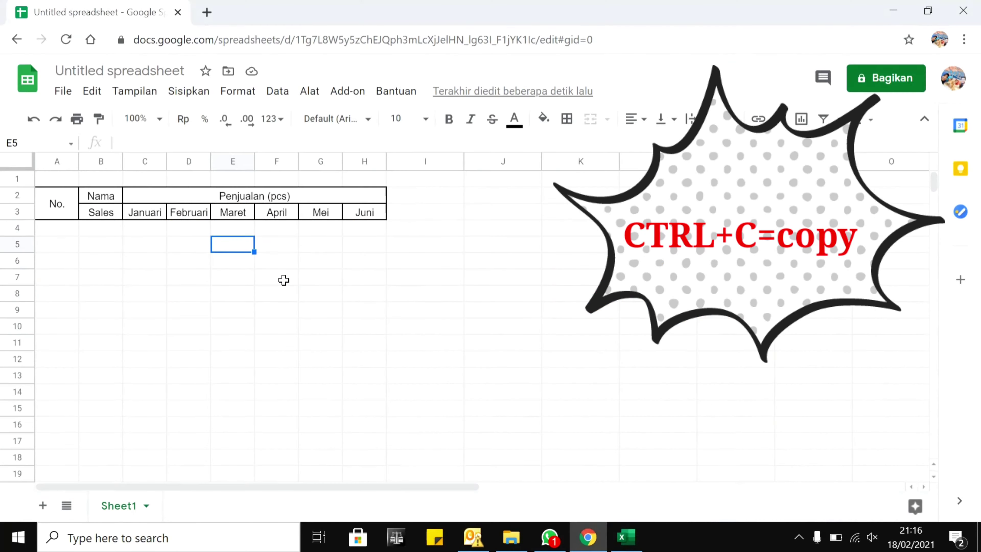
key("Up")
key("Left")
key("Left")
key("Left")
key("Left")
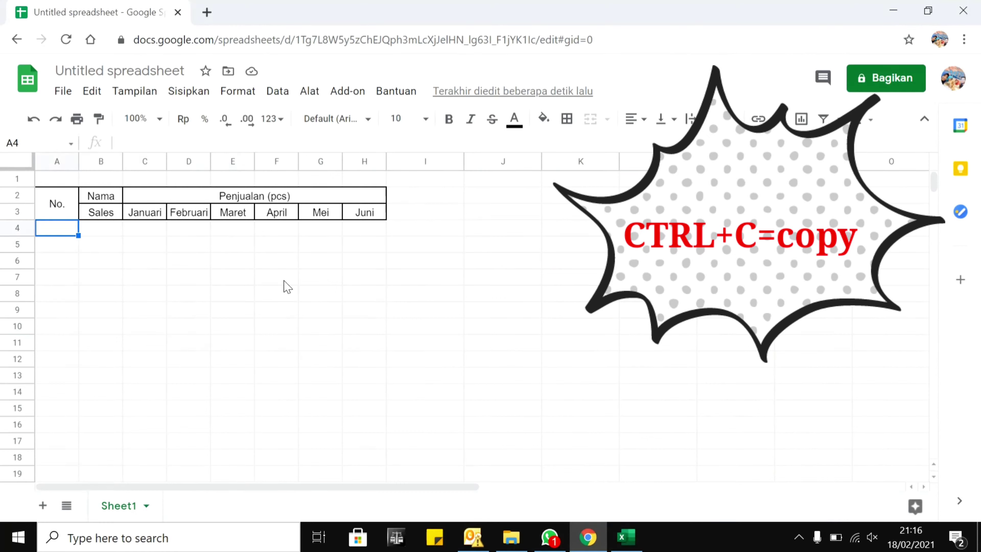
key("Return")
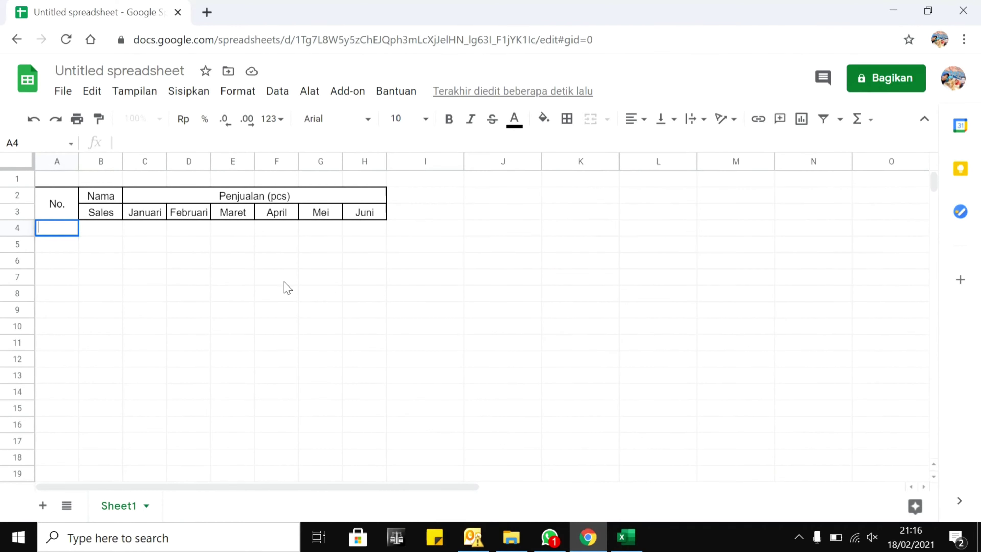
key("Escape")
key("shift+Right")
key("shift+Right")
key("shift+Right")
key("shift+Right")
key("shift+Right")
key("shift+Right")
key("shift+Right")
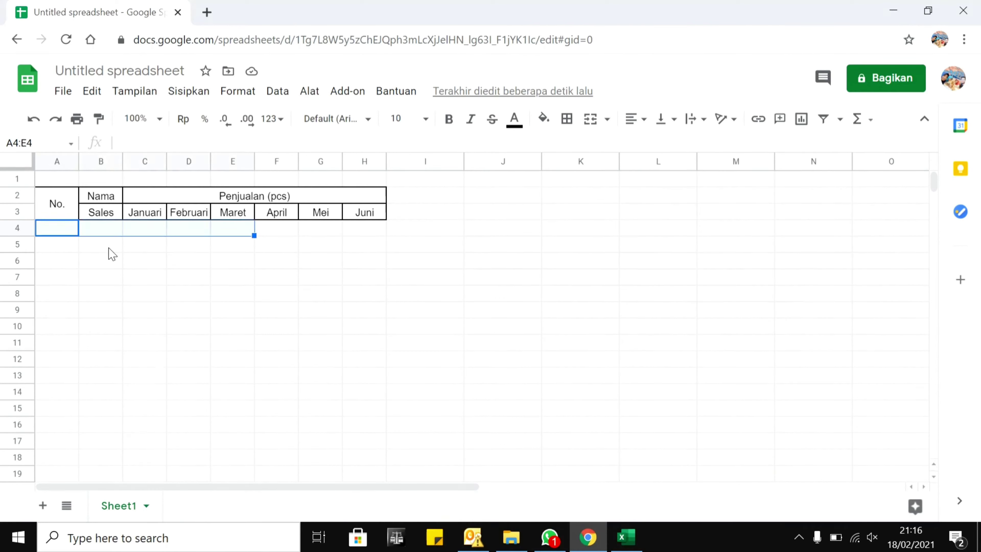
key("shift+Down")
key("shift+Down")
key("shift+Down")
key("shift+Down")
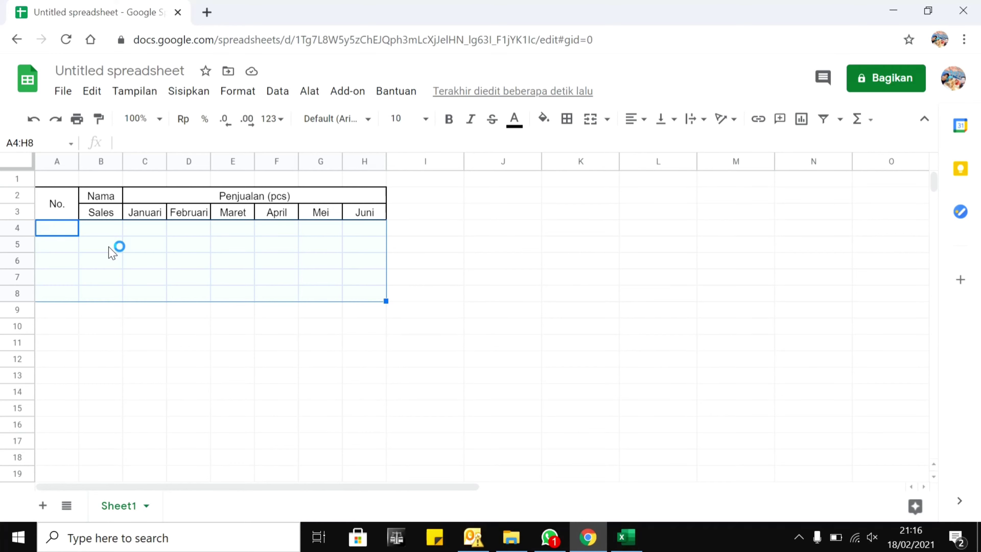
key("ctrl+v")
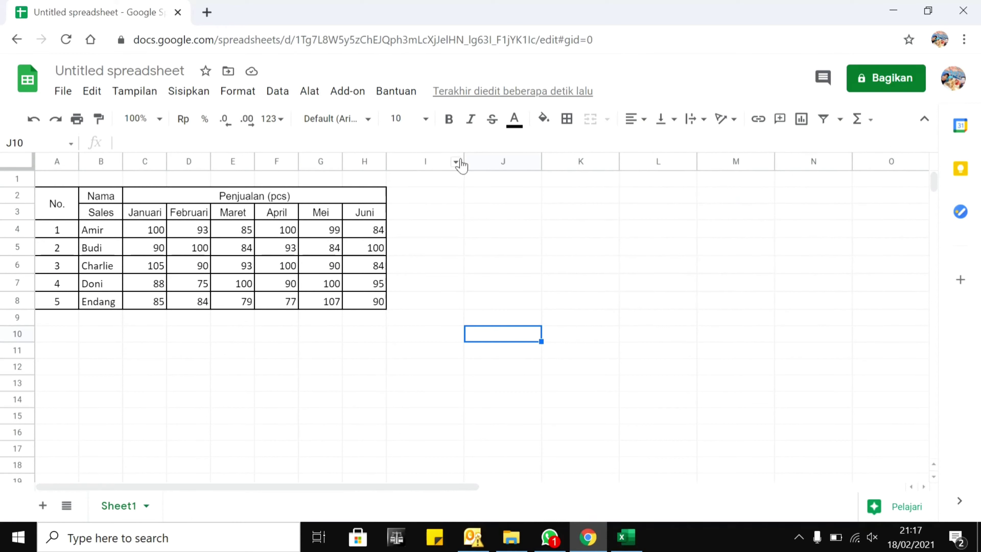
- Narrow the empty column I to a thin spacer beside the sales table
left_click_drag(464, 167, 401, 162)
left_click(488, 286)
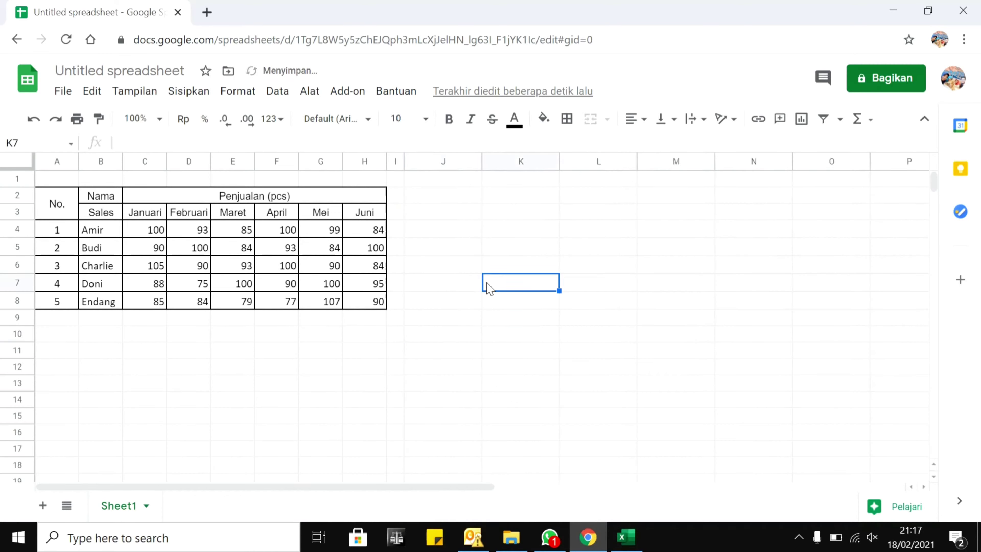
- Center the monthly sales figures in C4:H8 horizontally
left_click(145, 232)
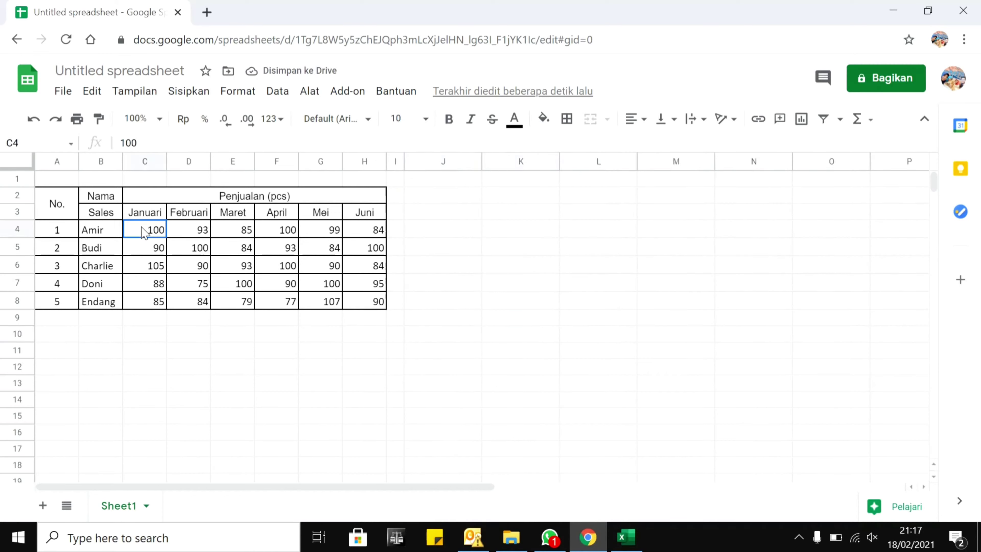
key("shift+Right")
key("shift+Right")
key("shift+Right")
key("shift+Right")
key("shift+Right")
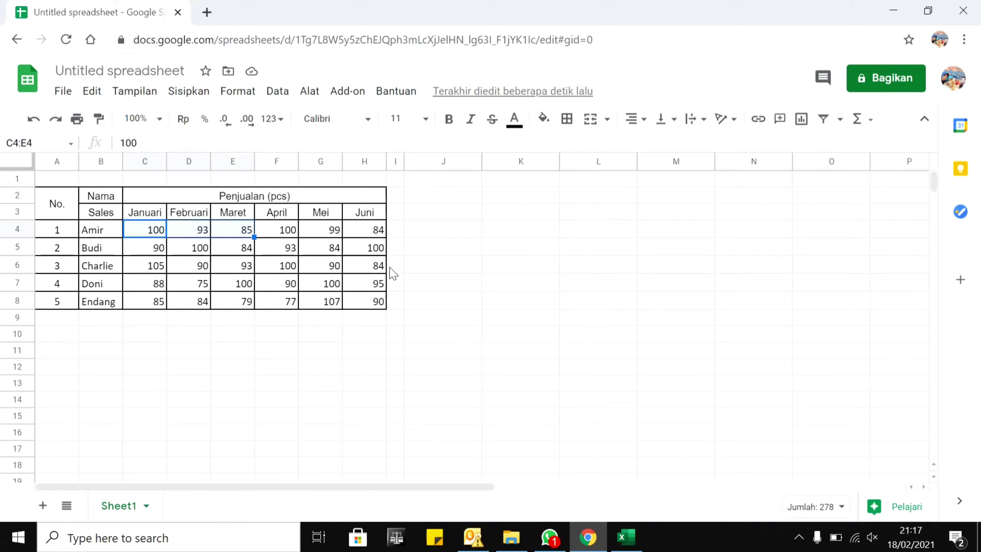
key("shift+Down")
key("shift+Down")
key("shift+Down")
key("shift+Down")
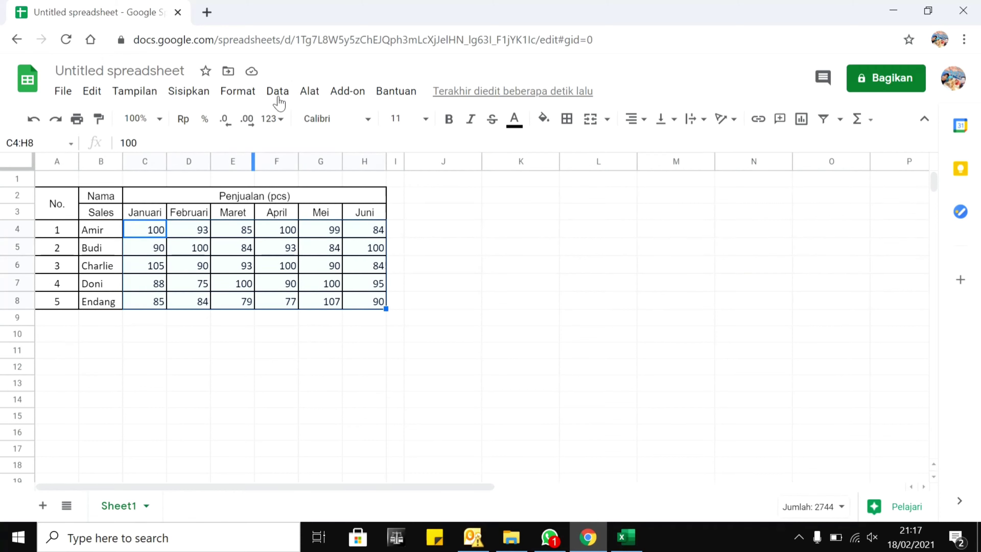
left_click(237, 91)
mouse_move(317, 343)
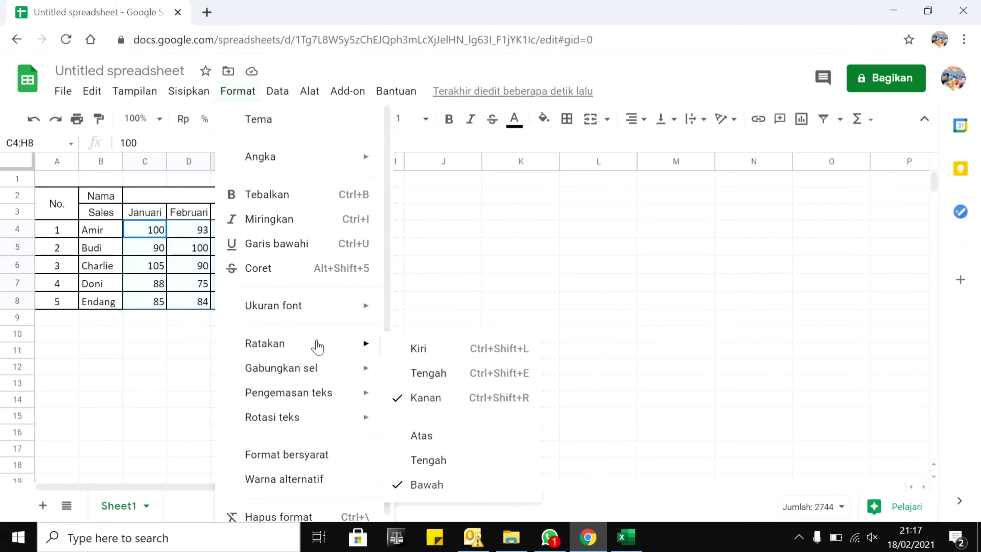
left_click(430, 374)
left_click(466, 325)
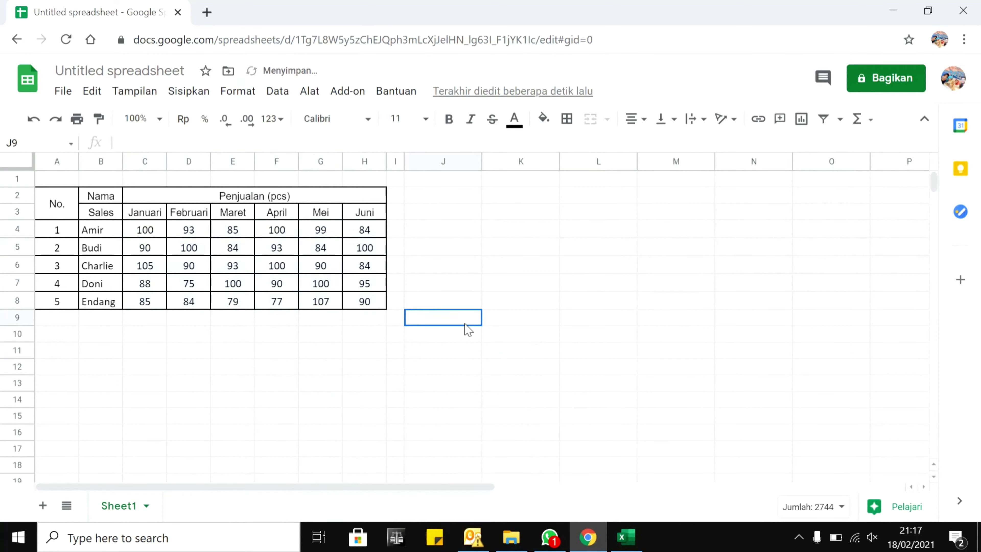
- Insert a new chart with the empty cell J2 selected
left_click(442, 201)
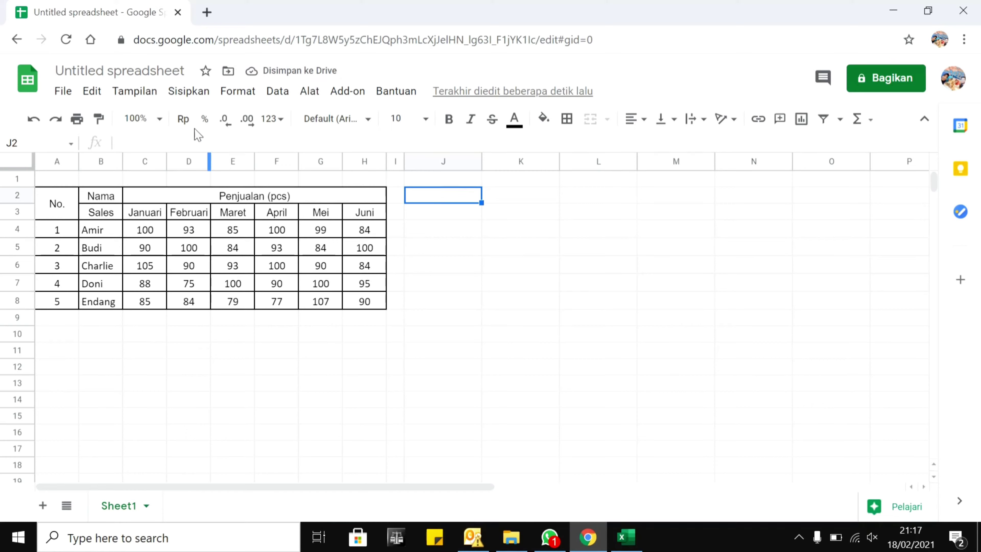
left_click(182, 95)
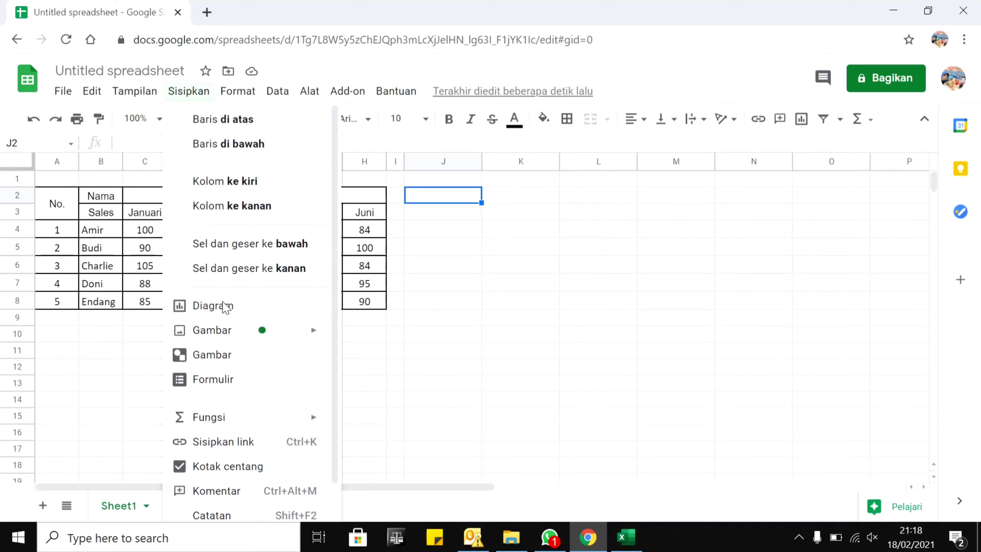
left_click(216, 306)
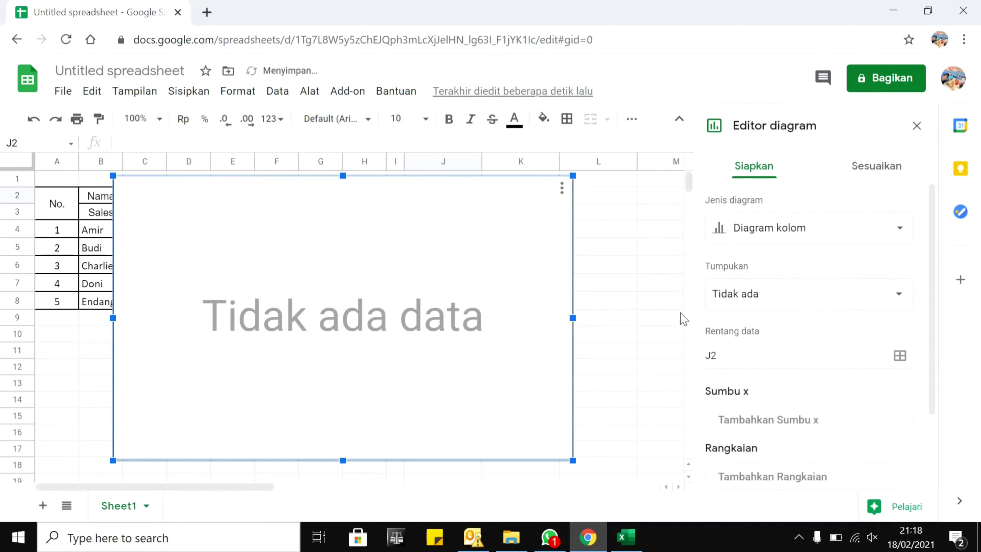
- Browse the available chart types and choose the plain column chart (Diagram kolom)
left_click(899, 228)
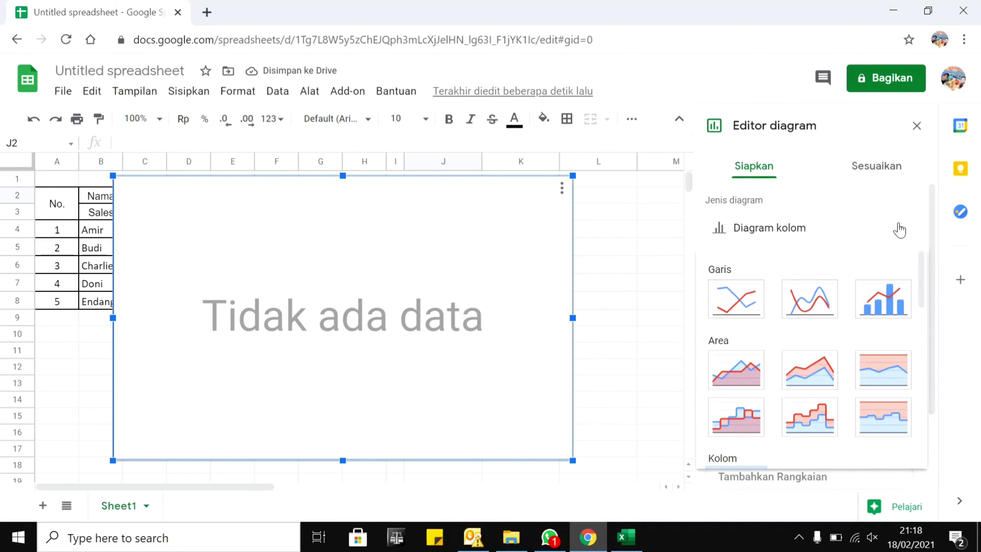
scroll(866, 302, "down", 5)
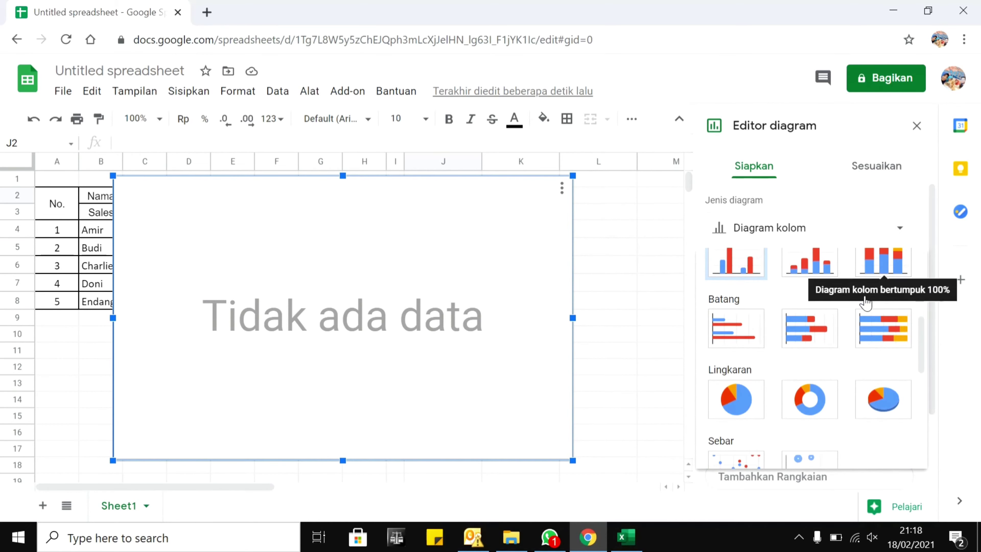
scroll(869, 366, "down", 6)
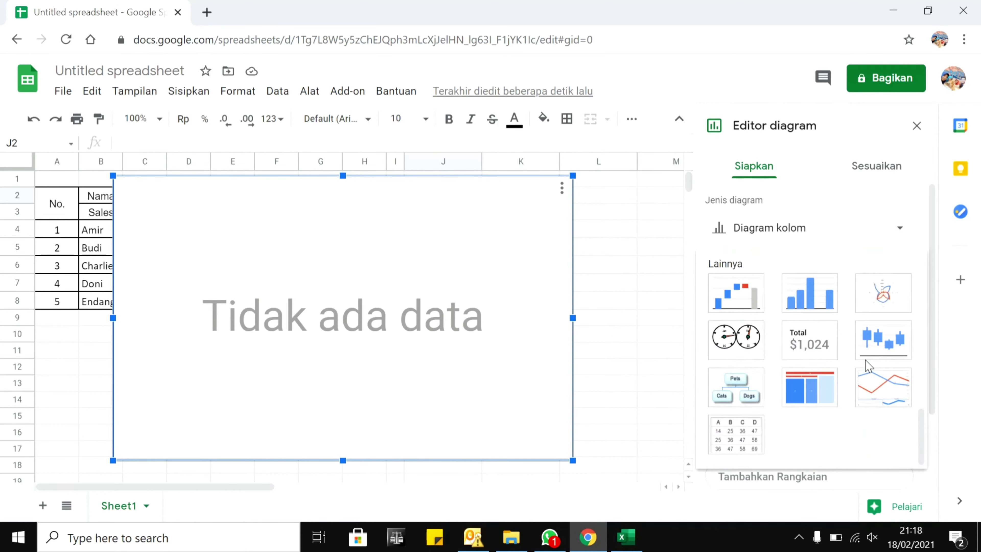
scroll(865, 361, "up", 10)
scroll(866, 361, "down", 5)
scroll(811, 349, "up", 4)
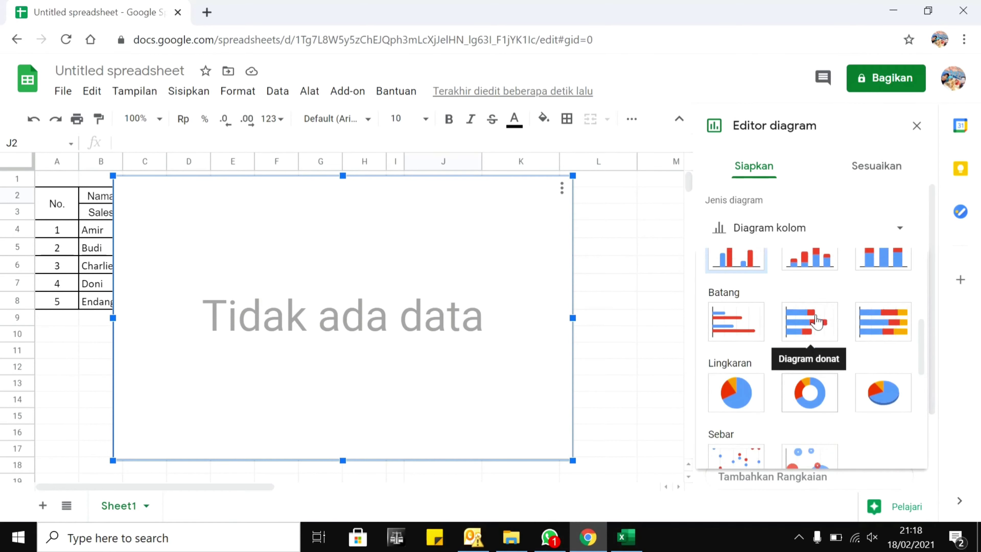
scroll(796, 344, "up", 2)
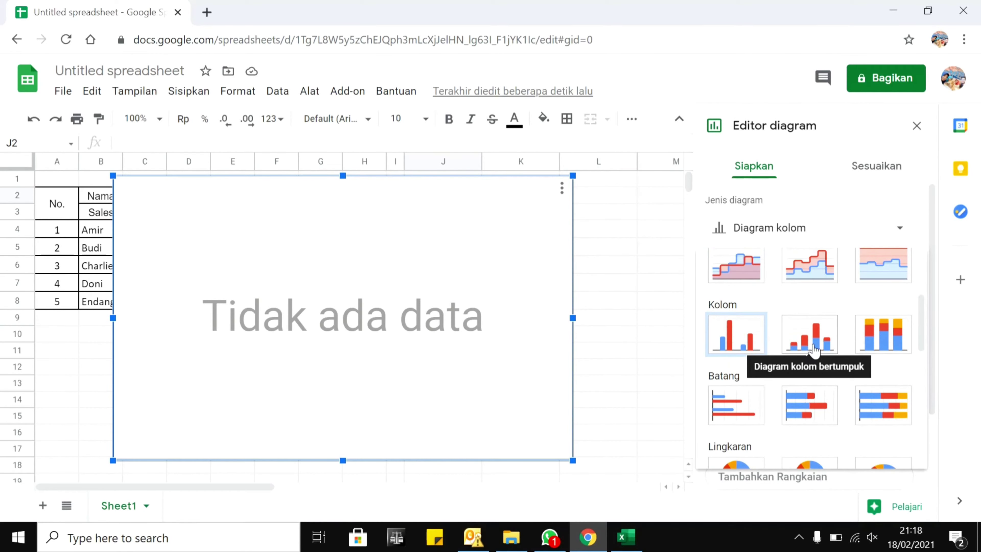
left_click(733, 339)
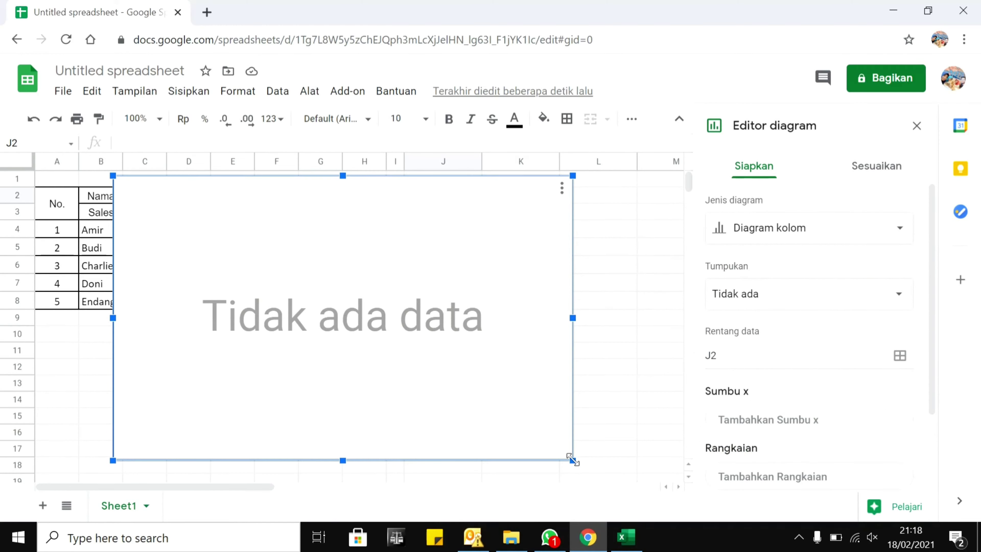
- Shrink the empty chart and move it beside the sales table, spanning about rows 2 to 11
left_click_drag(573, 460, 378, 340)
left_click_drag(350, 307, 633, 320)
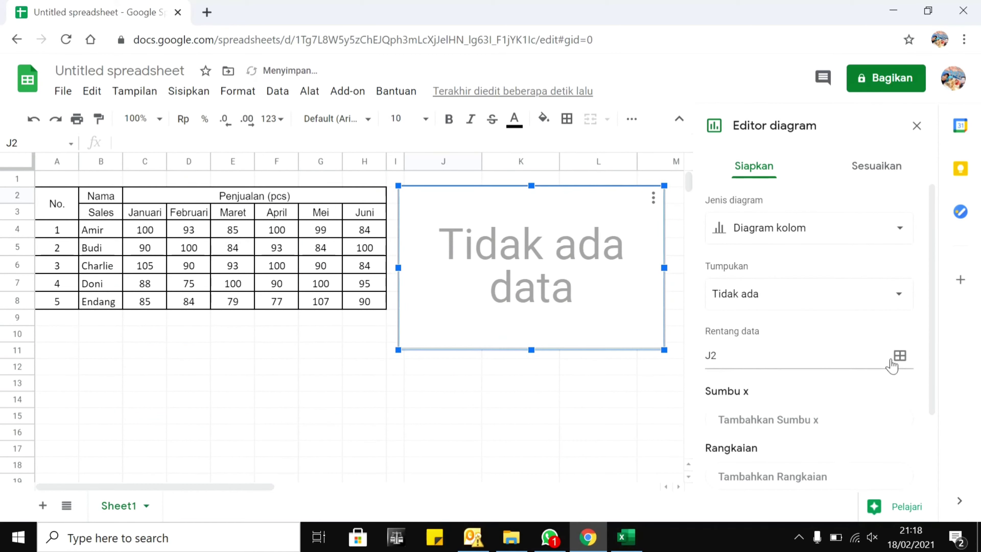
- Set the chart's data range to B2:H8, covering the sales names, month headers and figures
left_click(899, 358)
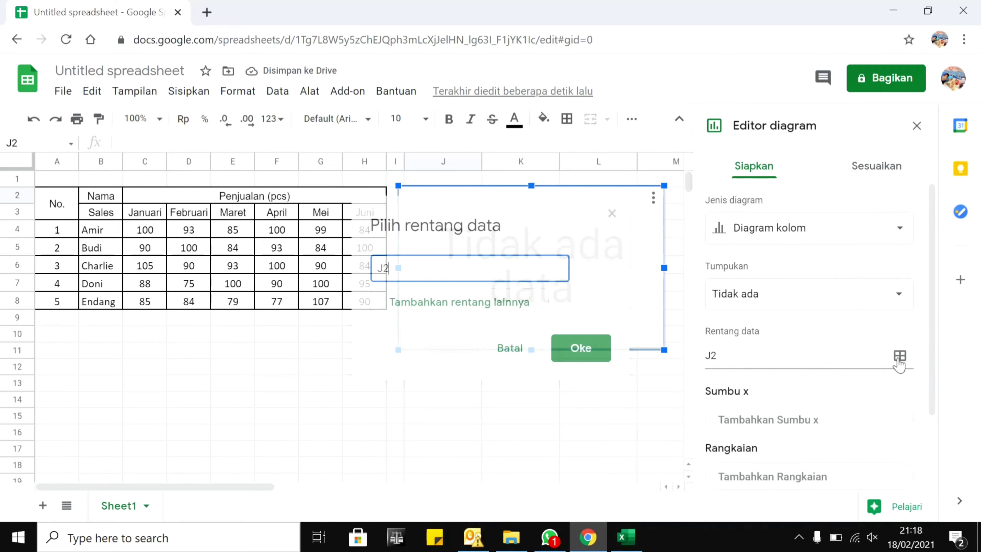
left_click_drag(480, 337, 463, 353)
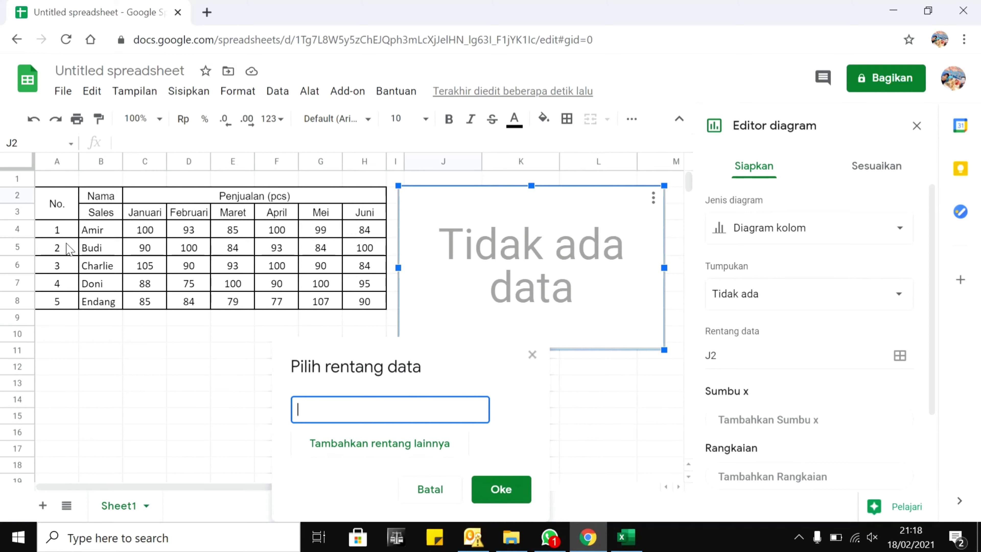
left_click(104, 199)
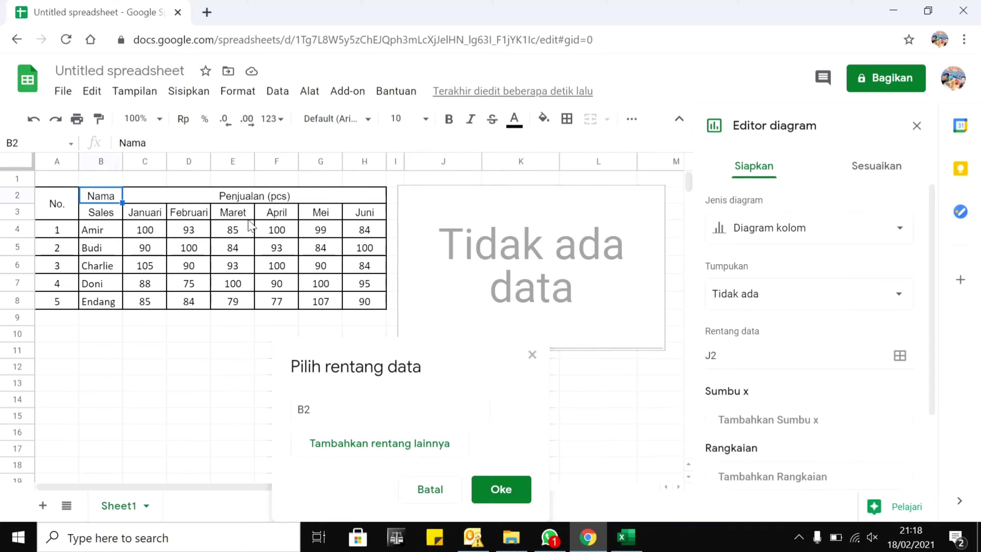
key("shift+Down")
key("shift+Down")
key("shift+Down")
key("shift+Down")
key("shift+Down")
key("shift+Down")
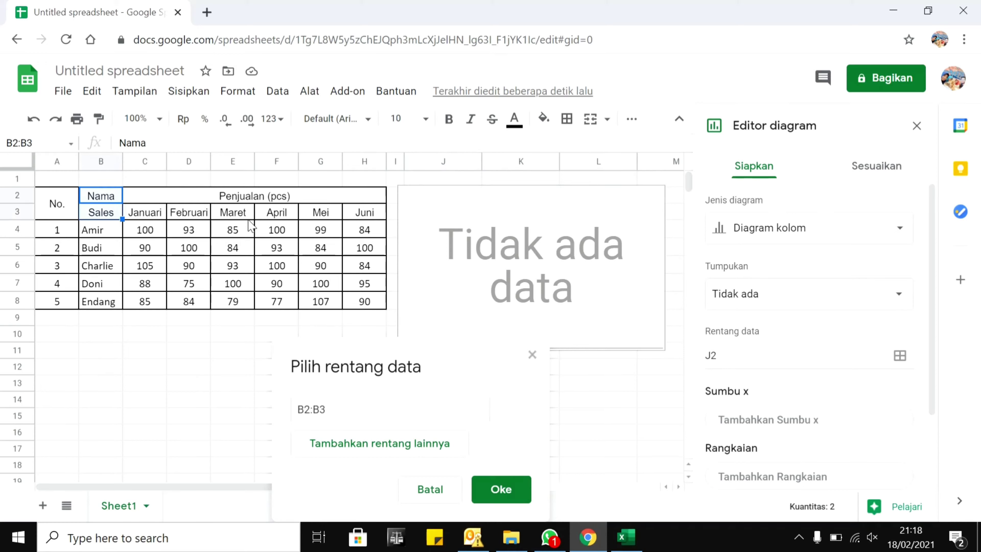
key("shift+Right")
key("shift+Right")
key("shift+Right")
key("shift+Right")
key("shift+Right")
key("shift+Right")
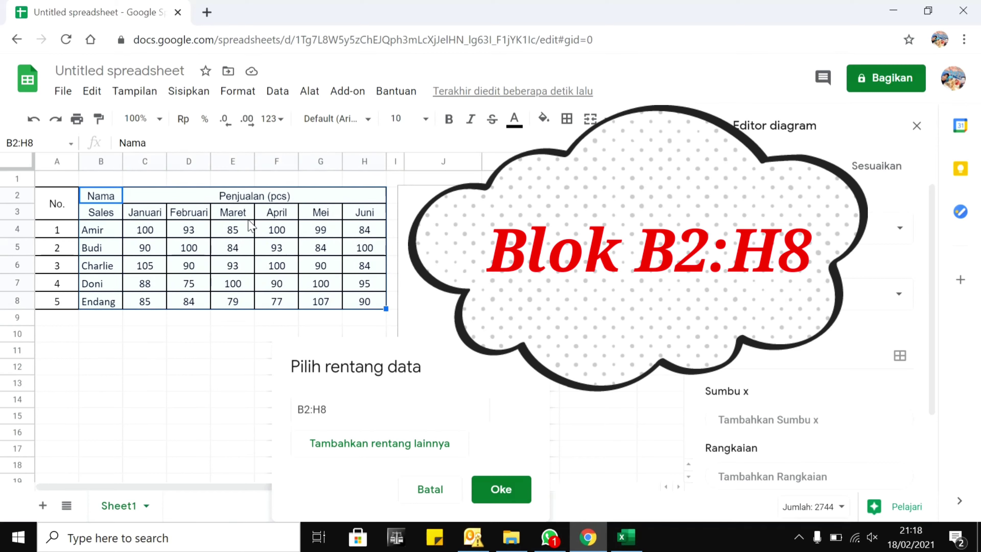
left_click(502, 490)
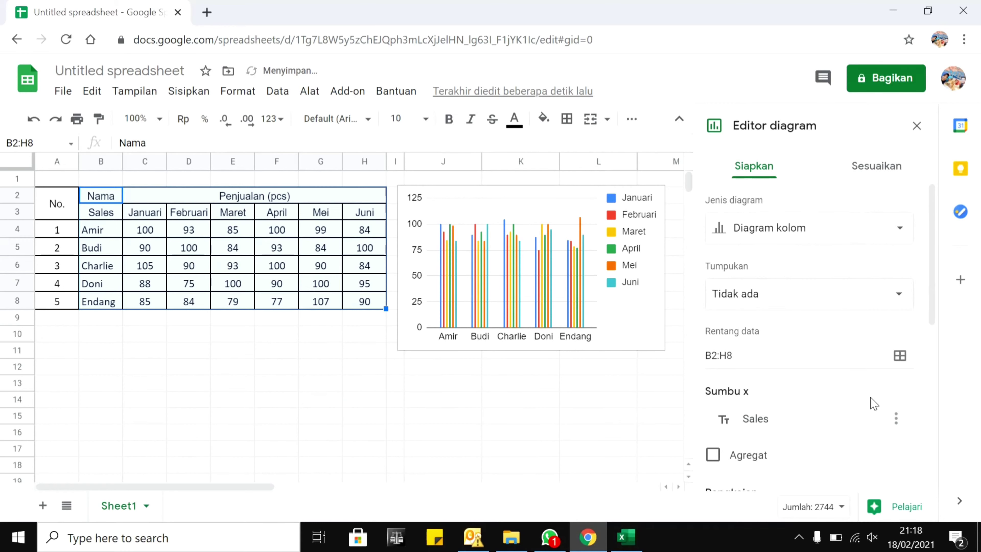
- Set the chart's background color to cyan in the chart style settings (Gaya diagram)
scroll(873, 403, "down", 3)
scroll(874, 404, "down", 5)
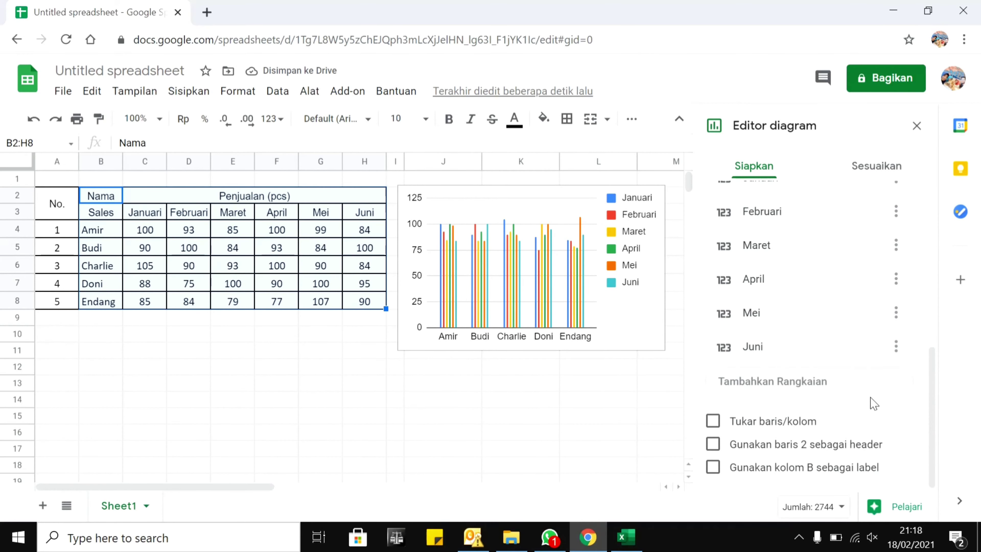
scroll(874, 404, "up", 8)
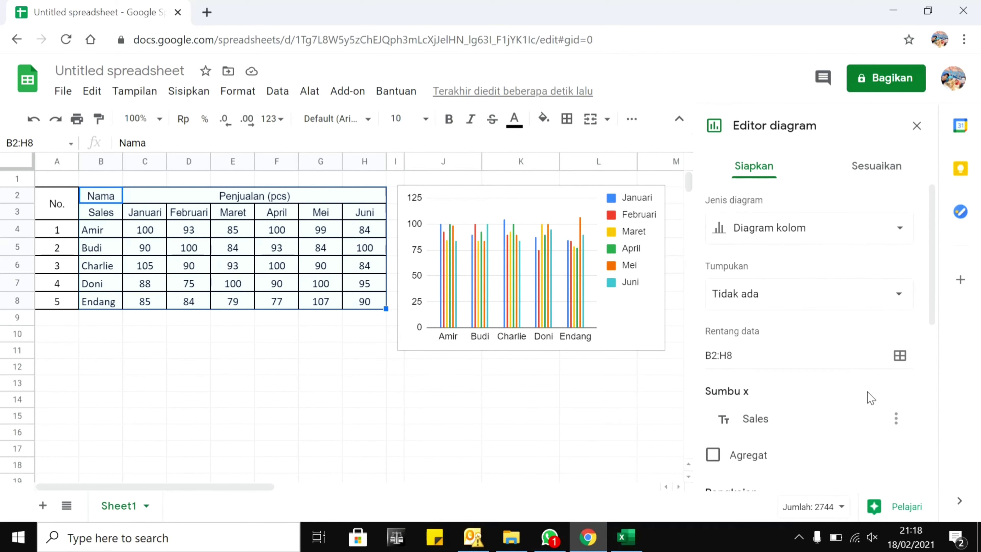
left_click(877, 174)
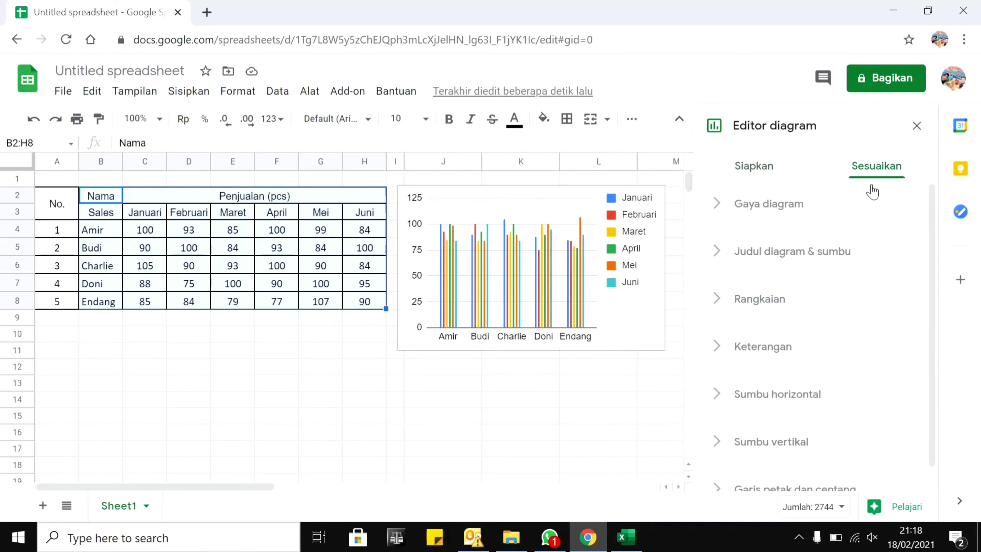
left_click(766, 212)
scroll(815, 307, "down", 1)
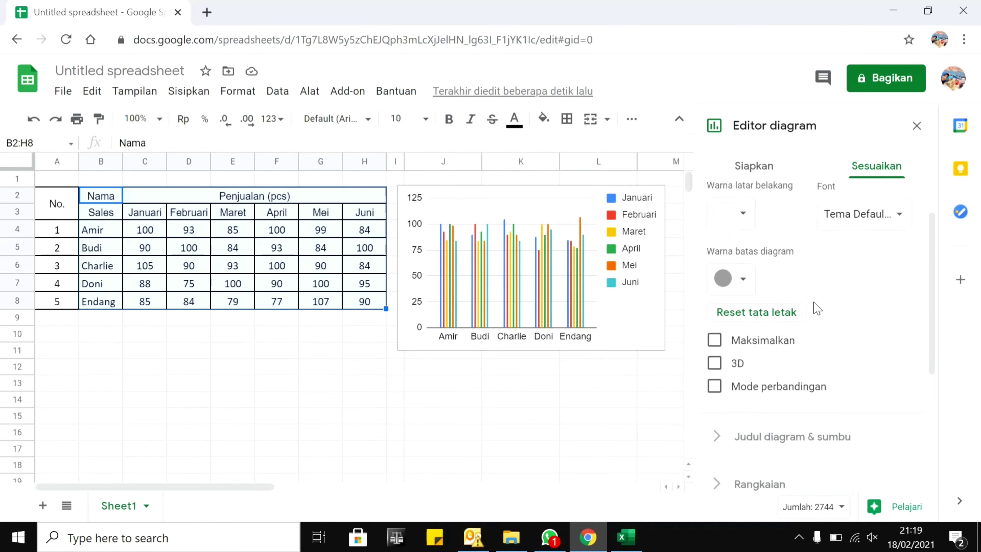
scroll(817, 308, "up", 2)
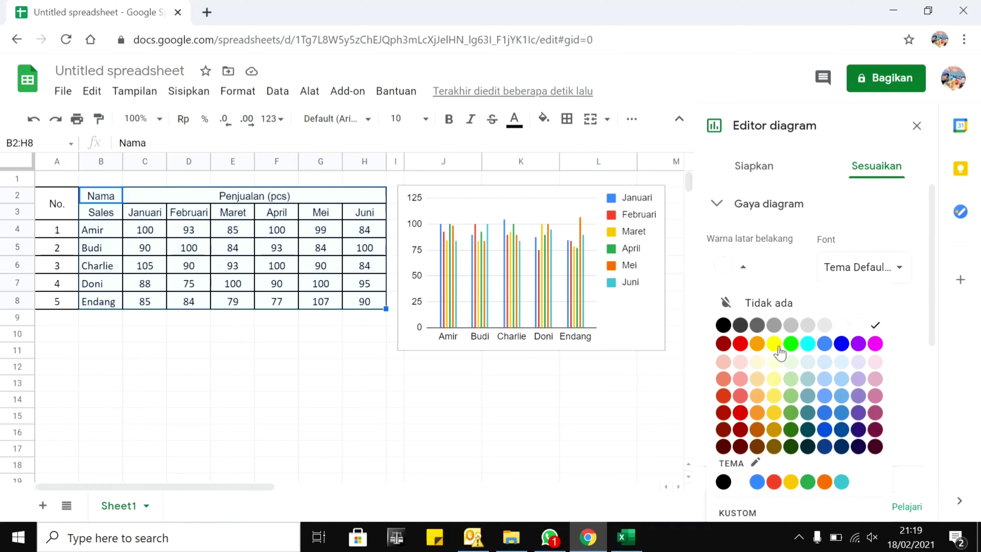
left_click(808, 344)
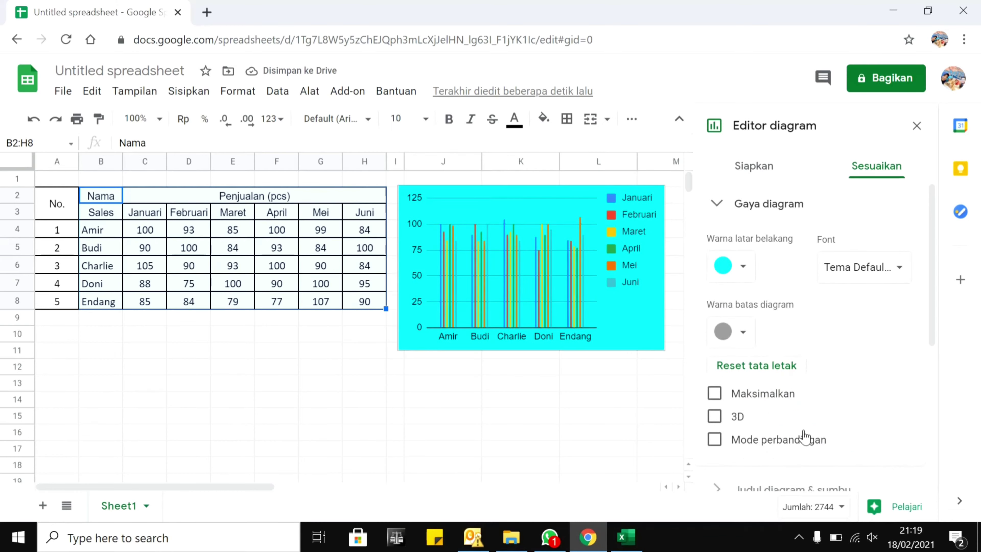
scroll(805, 436, "down", 4)
scroll(804, 436, "down", 2)
scroll(804, 437, "up", 2)
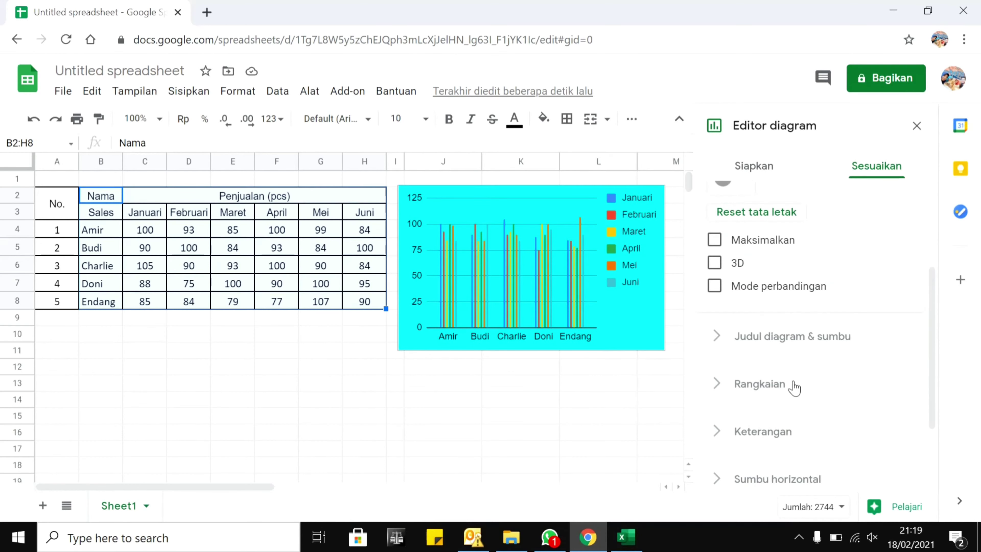
- Enter "Laporan Penjualan" as the title of the cyan column chart
left_click(792, 343)
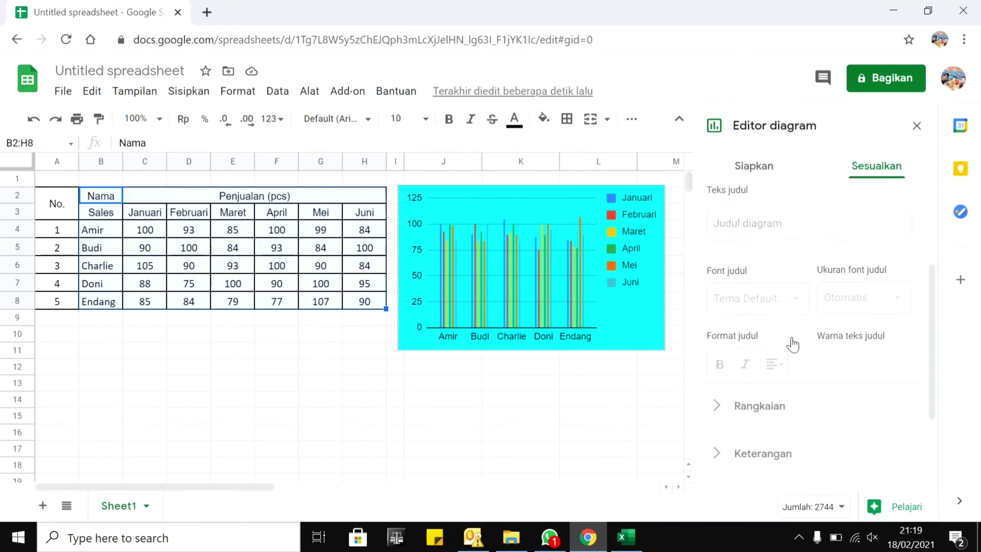
left_click(809, 209)
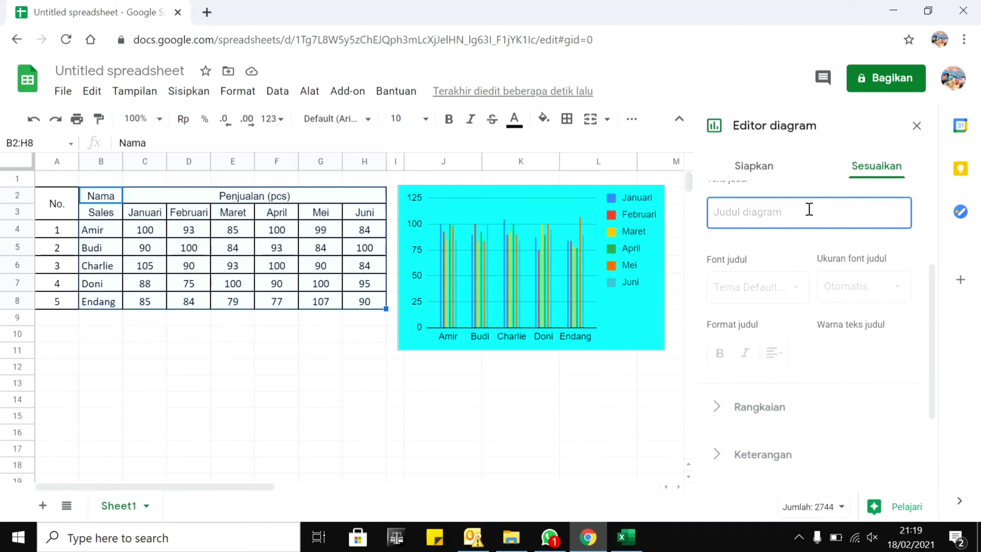
type("Laporan Penjualan")
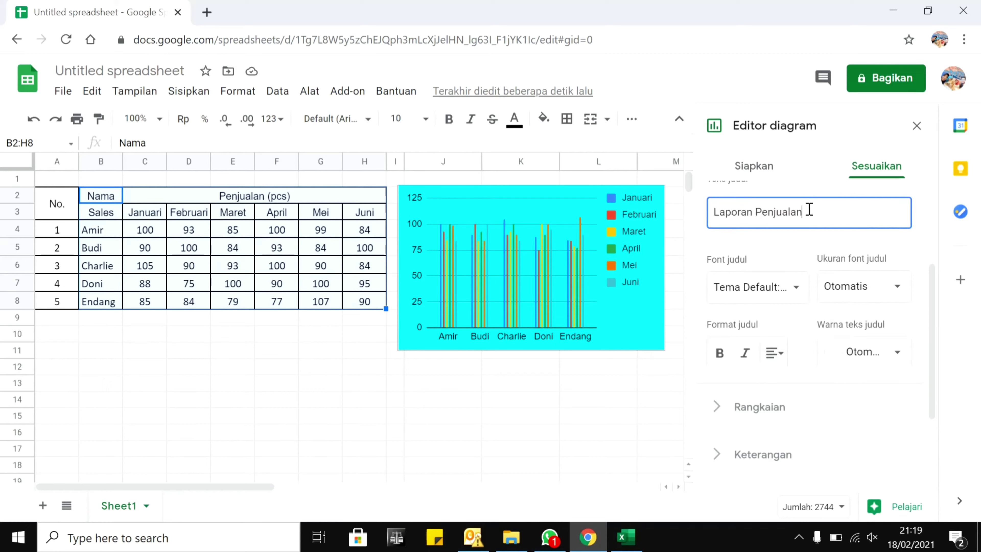
left_click(606, 417)
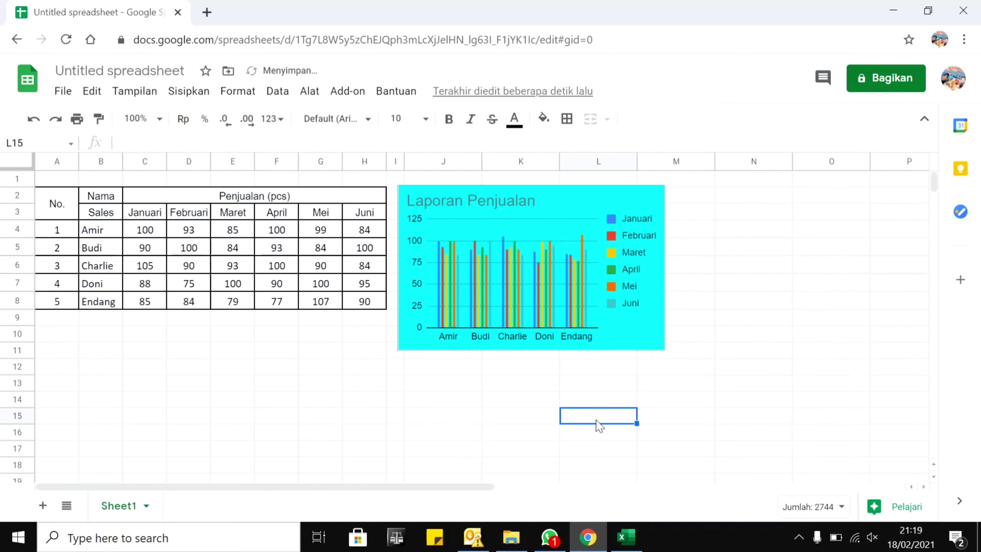
left_click(500, 200)
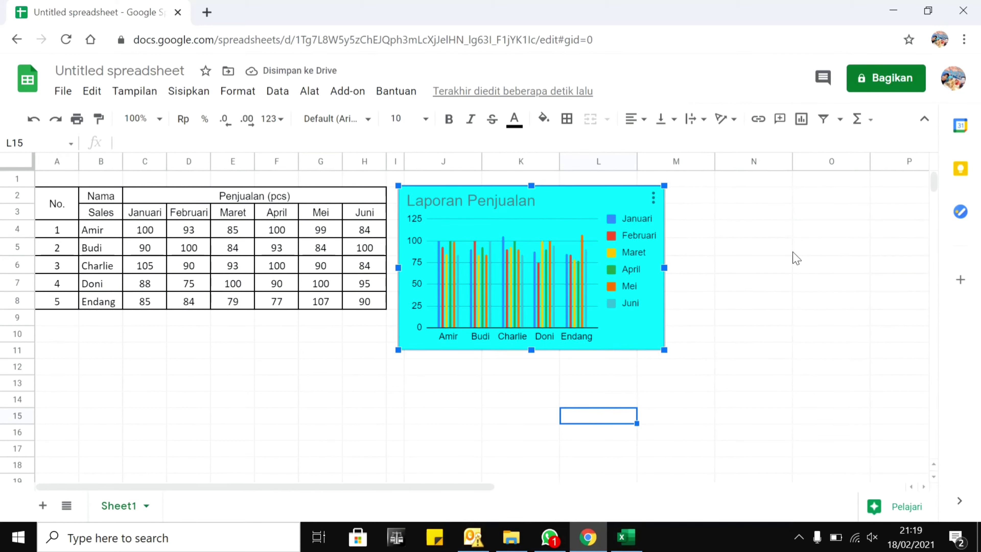
left_click(850, 251)
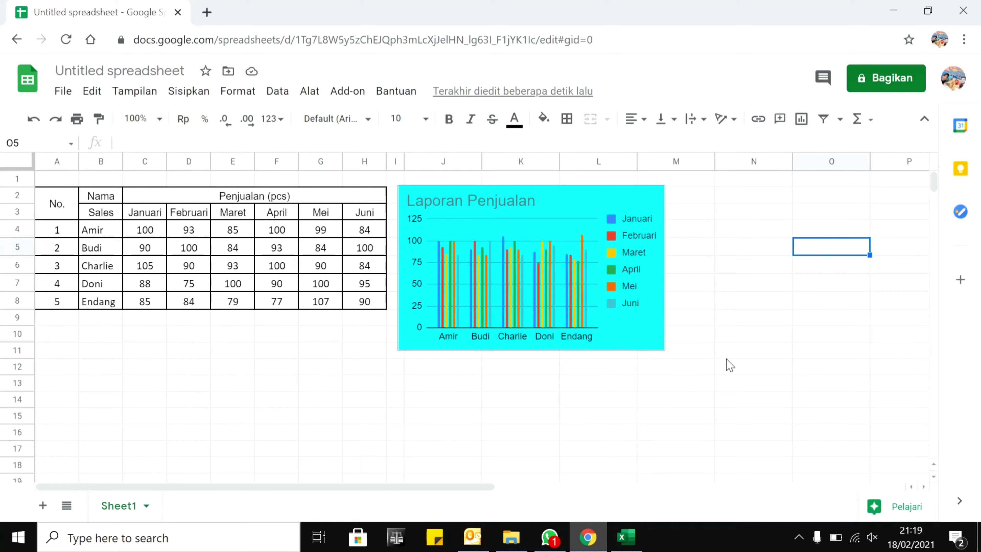
left_click(443, 432)
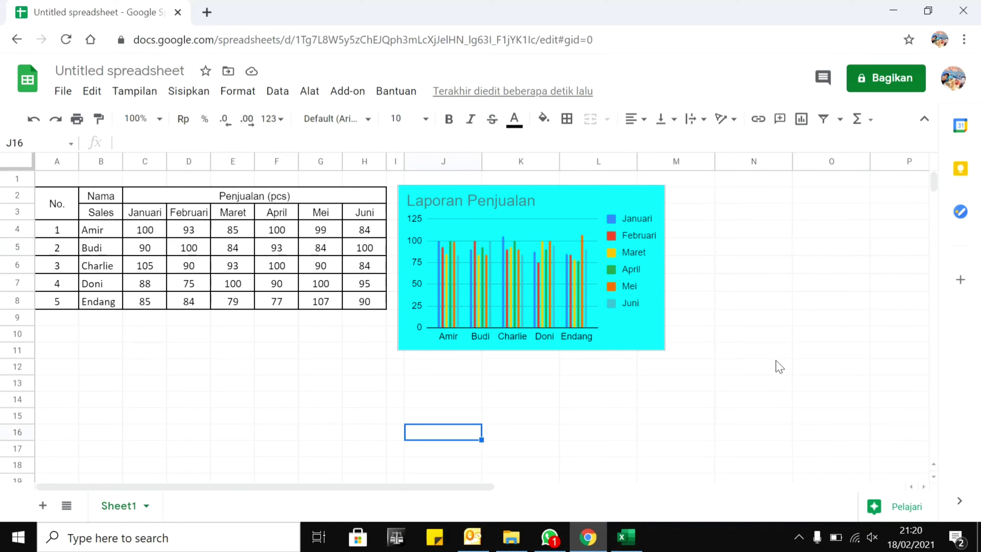
- Switch to the Excel workbook to view its example charts and return to the Google Sheets spreadsheet
key("alt+Tab")
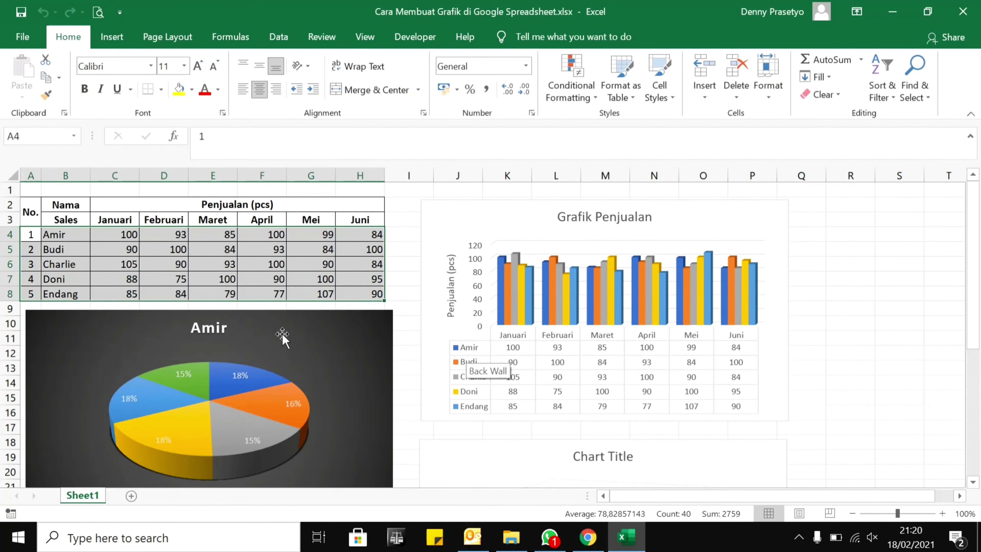
scroll(282, 337, "down", 2)
key("alt+Tab")
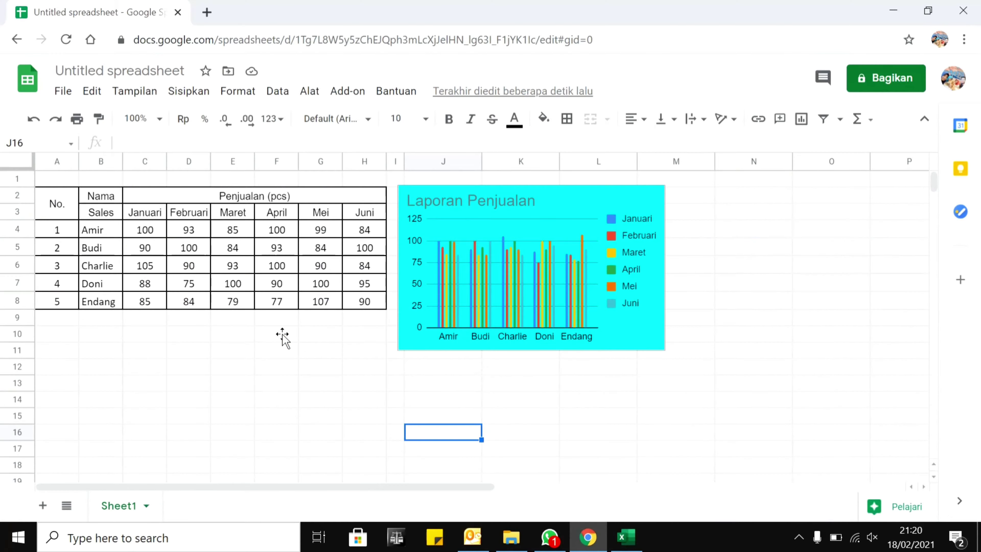
key("alt+Tab")
key("alt+Tab")
- Browse the chart types for the sales chart and apply the suggested plain column chart for B2:H8
double_click(619, 213)
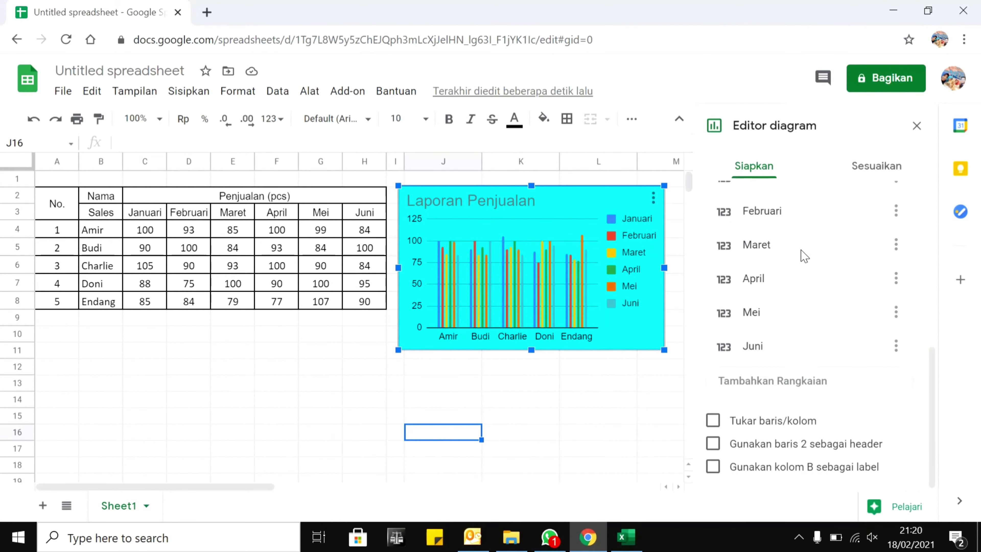
scroll(814, 235, "up", 5)
scroll(814, 234, "up", 4)
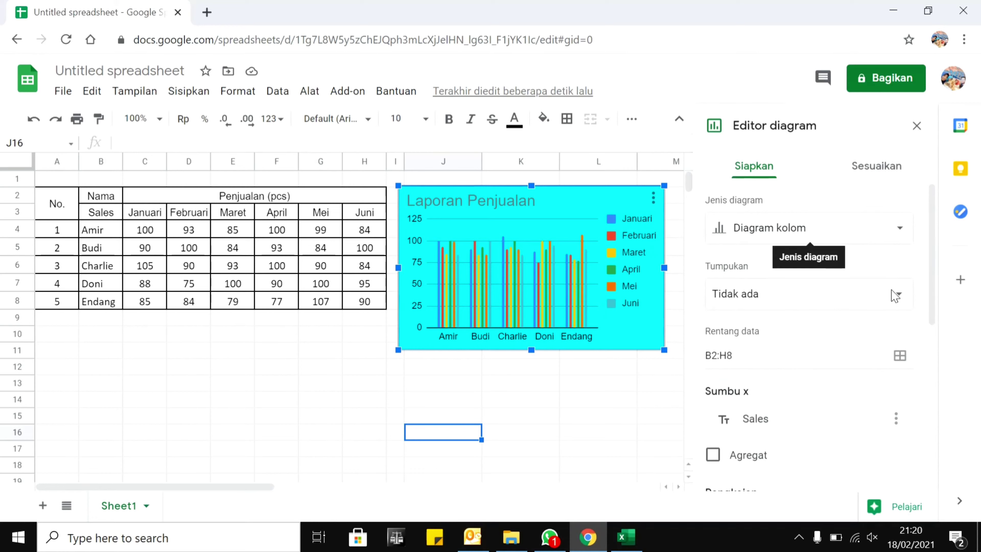
left_click(898, 227)
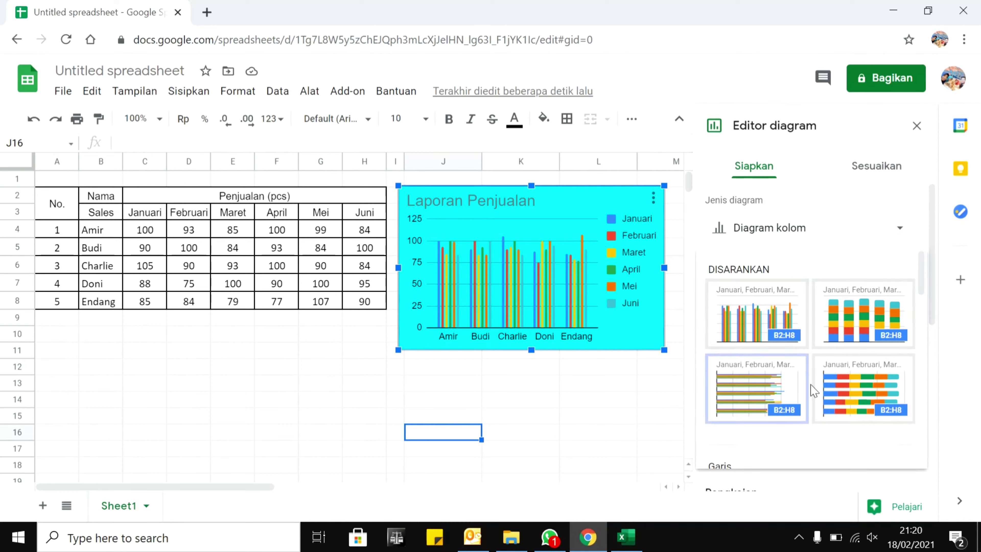
scroll(807, 376, "down", 2)
scroll(810, 376, "up", 2)
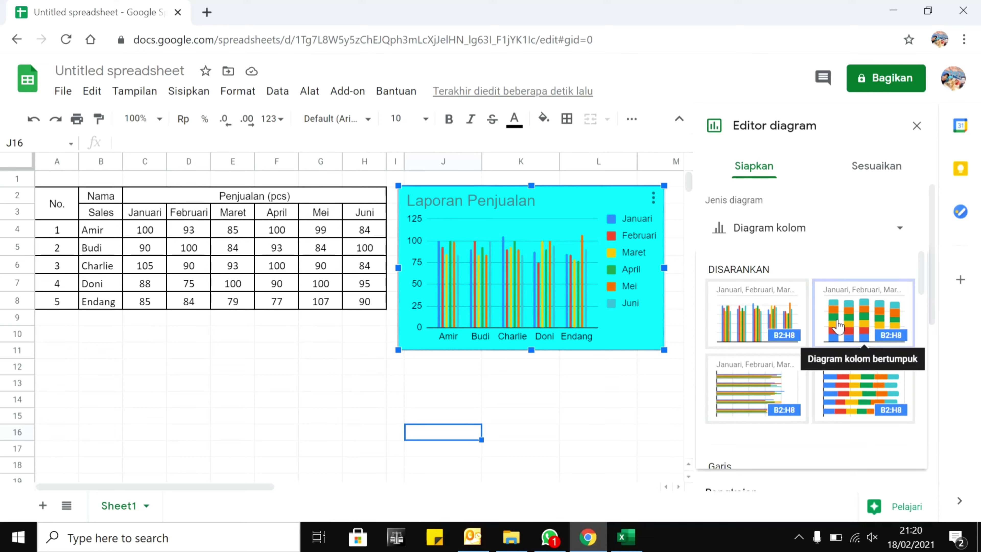
left_click(764, 319)
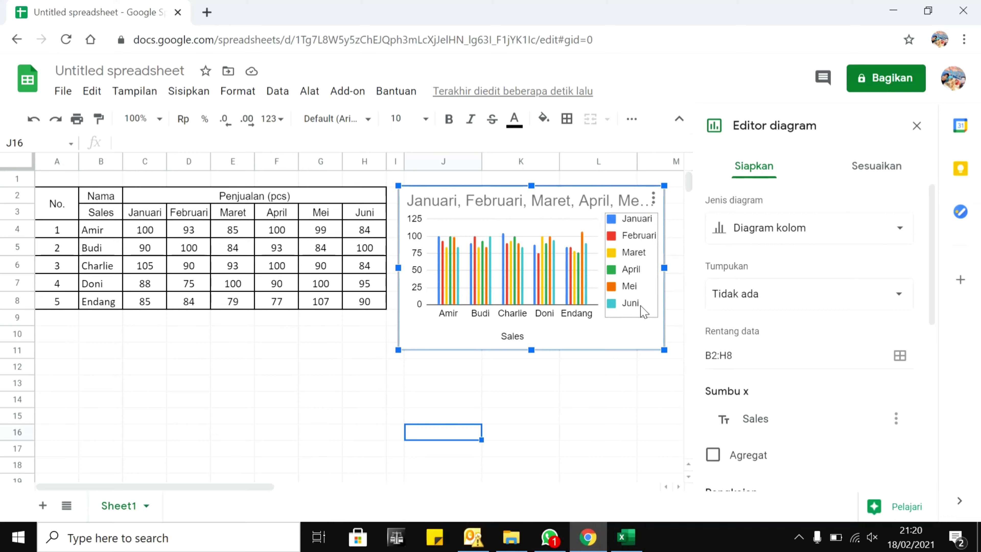
- Replace the chart's automatic month-list title with "Laporan Penjualan"
left_click(537, 205)
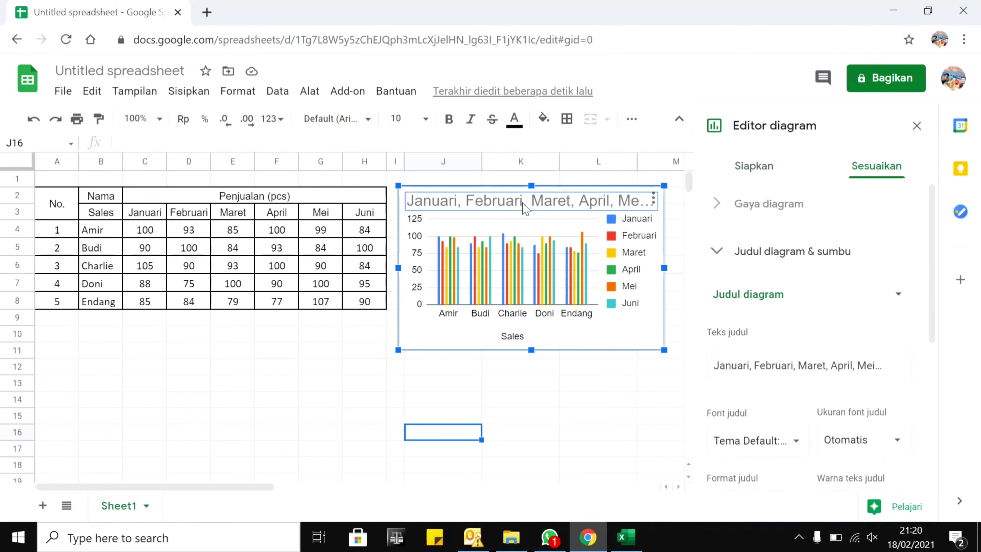
left_click(714, 366)
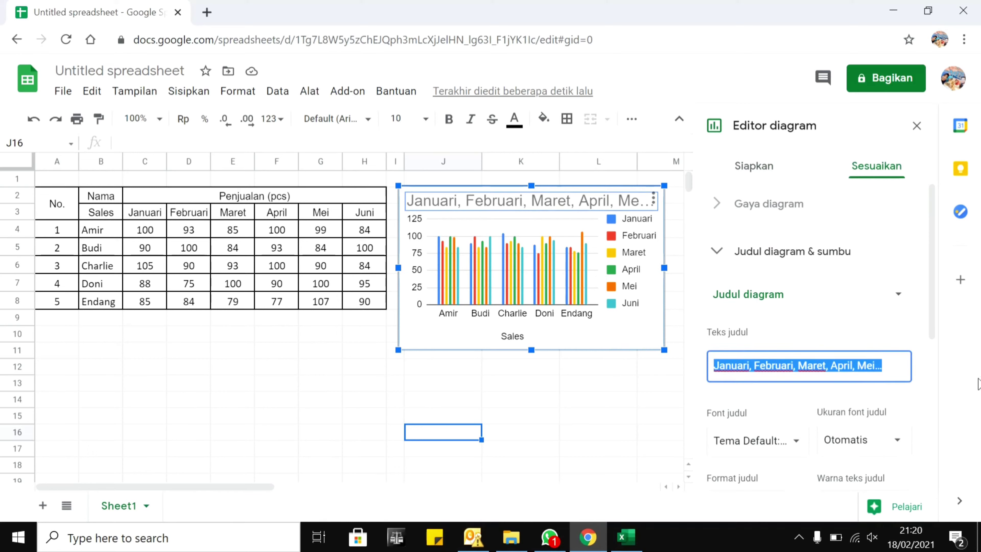
type("Laporan Penjualan")
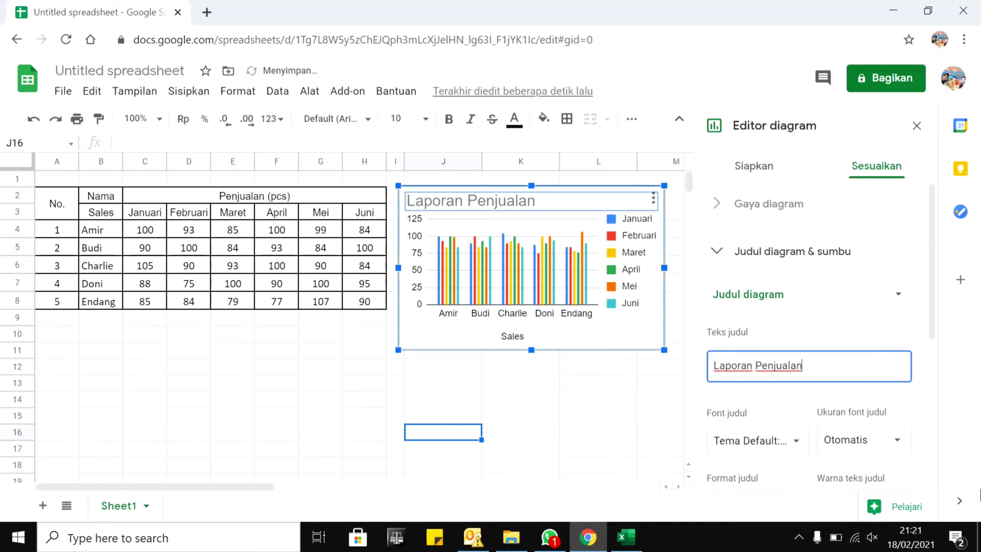
left_click_drag(553, 402, 569, 445)
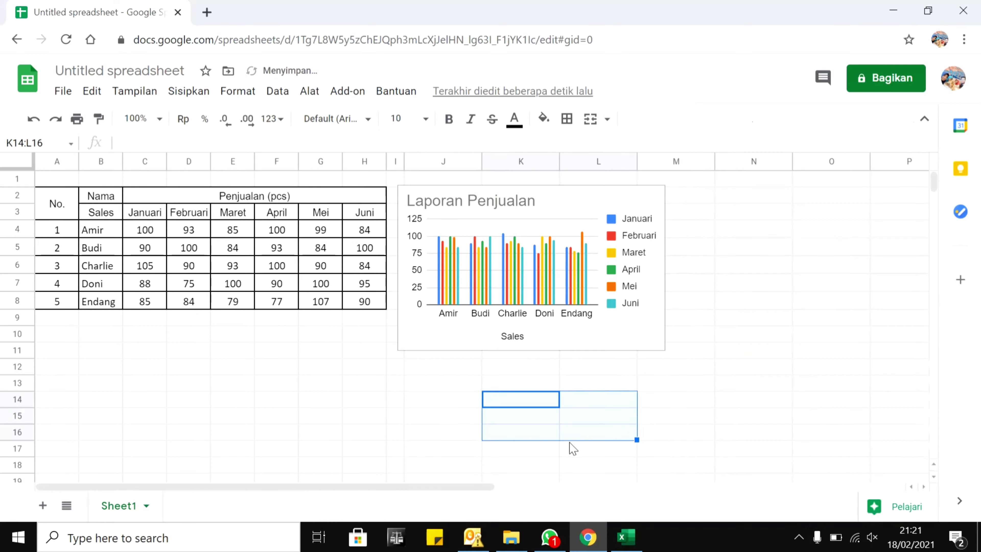
left_click(661, 346)
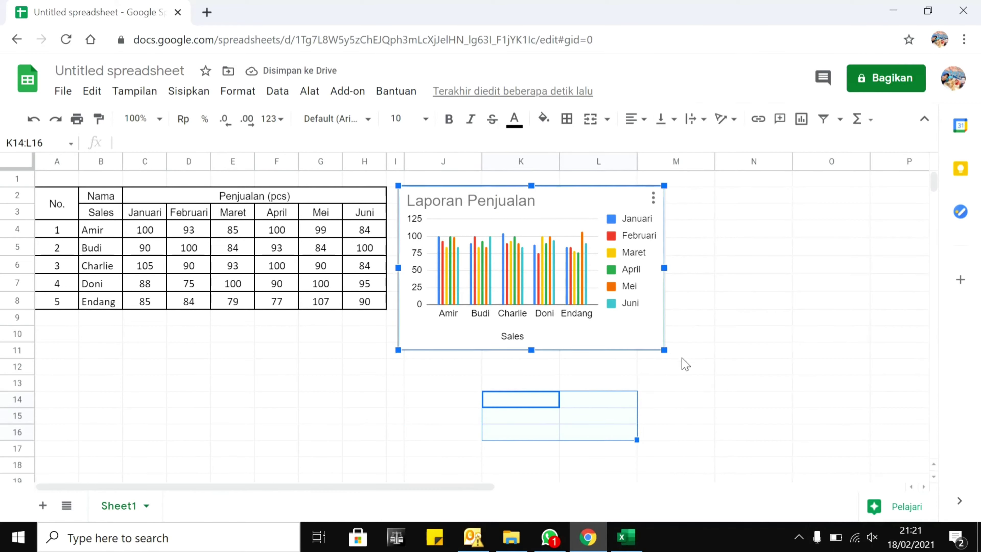
left_click(753, 418)
left_click(653, 331)
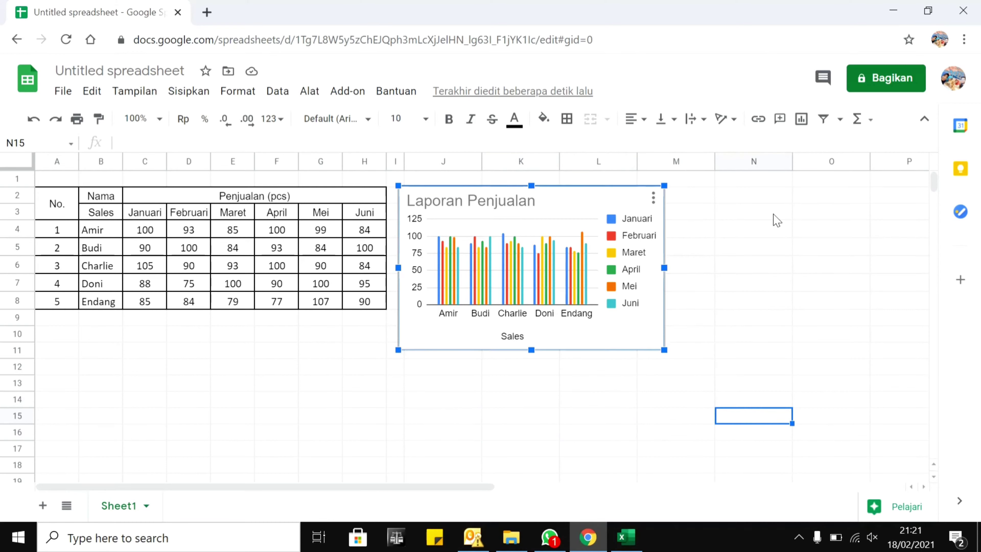
- Change the chart to the suggested stacked column type (Diagram kolom bertumpuk)
double_click(661, 262)
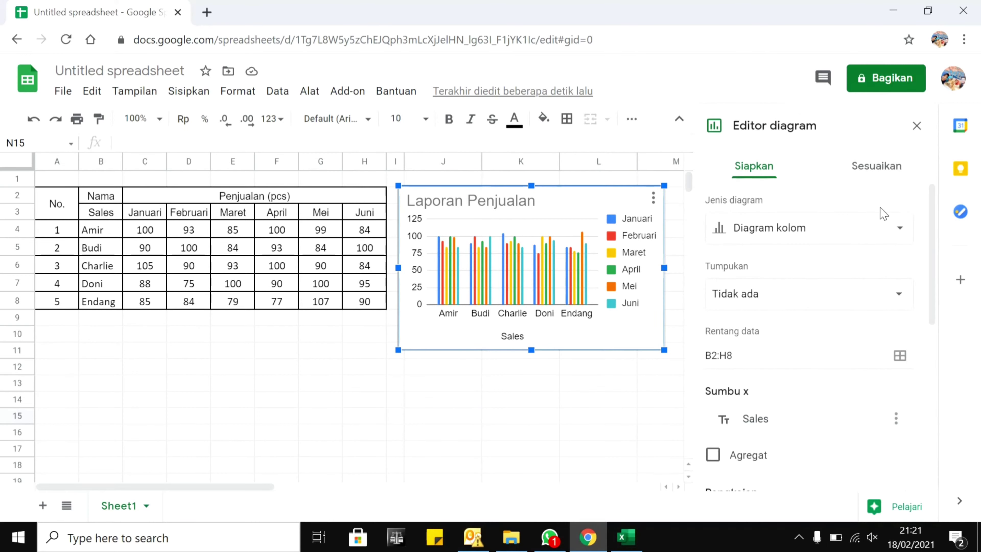
left_click(902, 242)
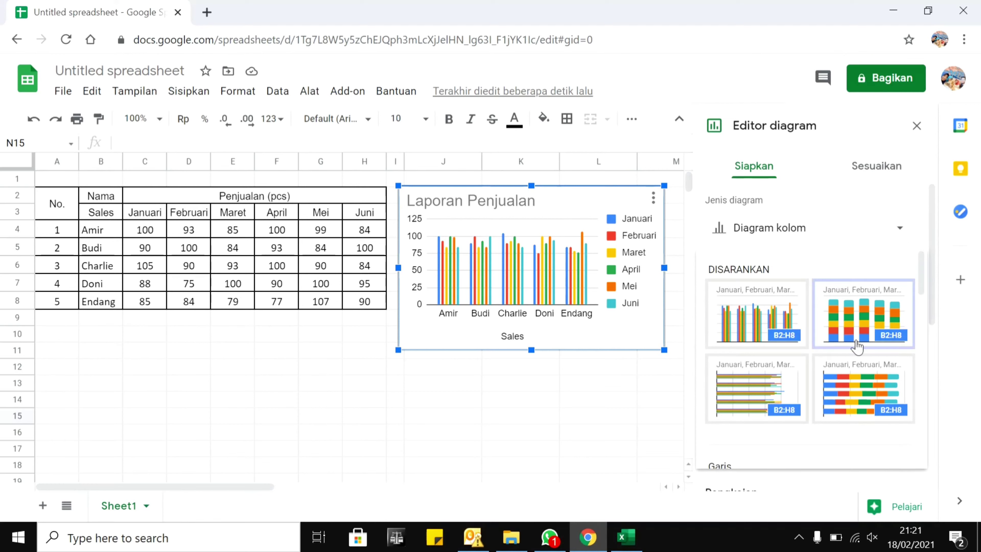
left_click(870, 328)
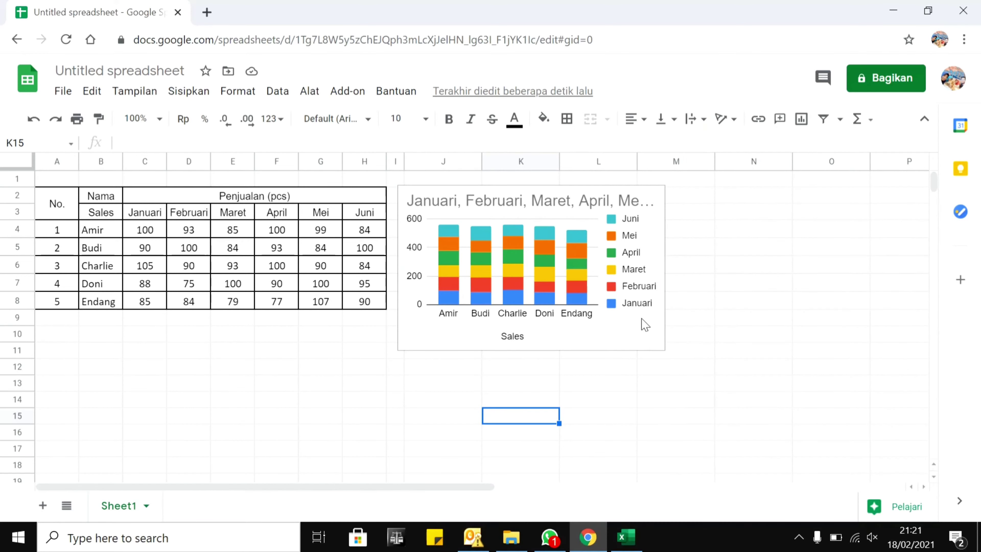
- Switch the stacked chart back to the suggested plain column type (Diagram kolom) for B2:H8
left_click(635, 310)
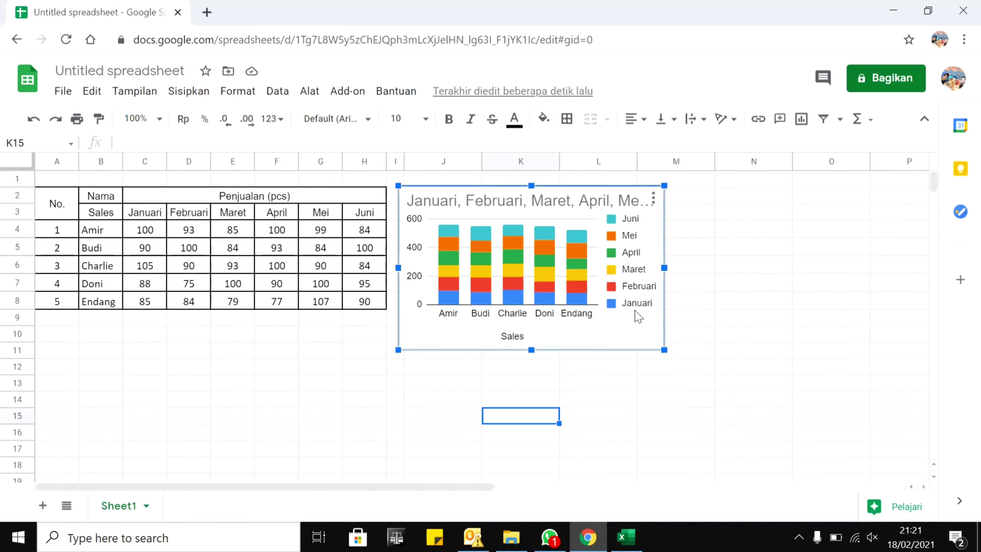
double_click(638, 316)
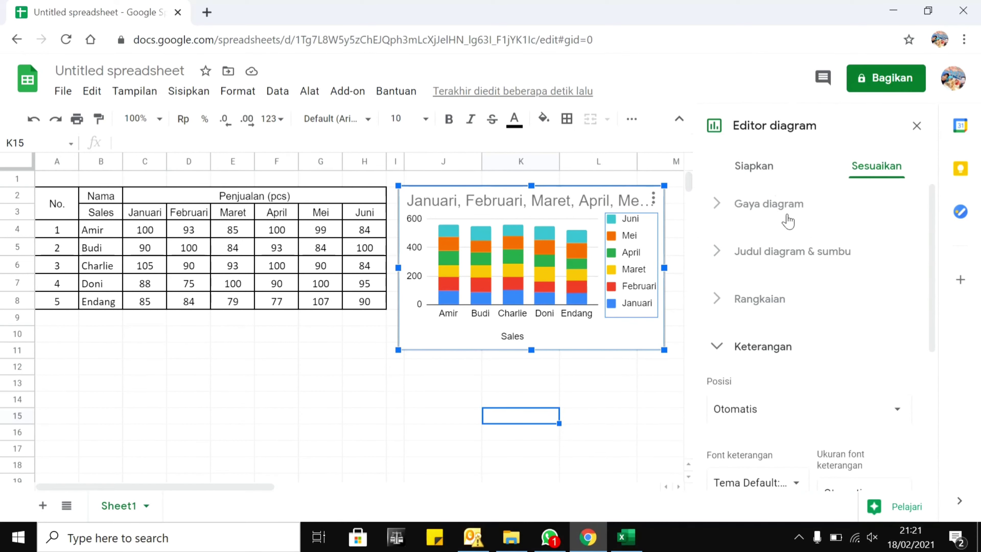
left_click(763, 178)
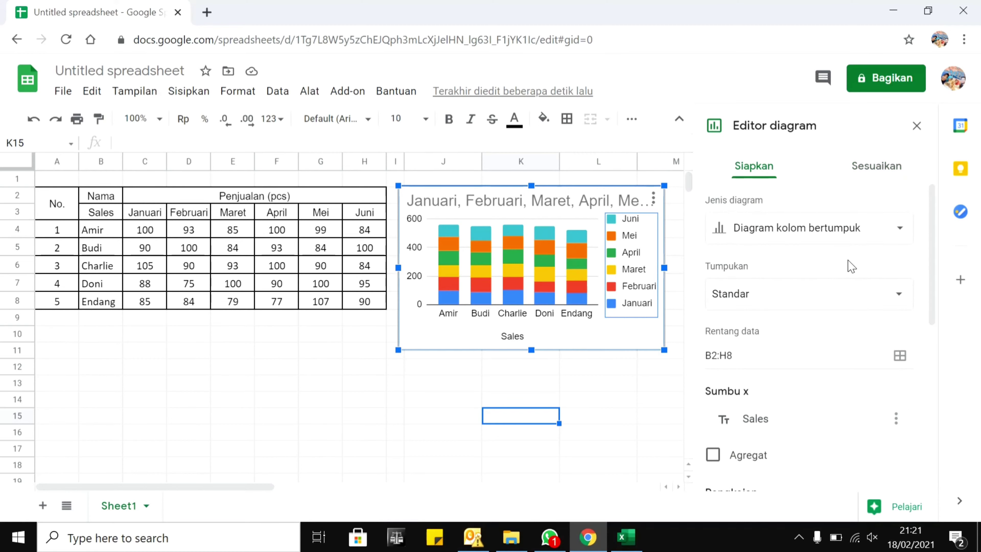
left_click(901, 231)
left_click(758, 321)
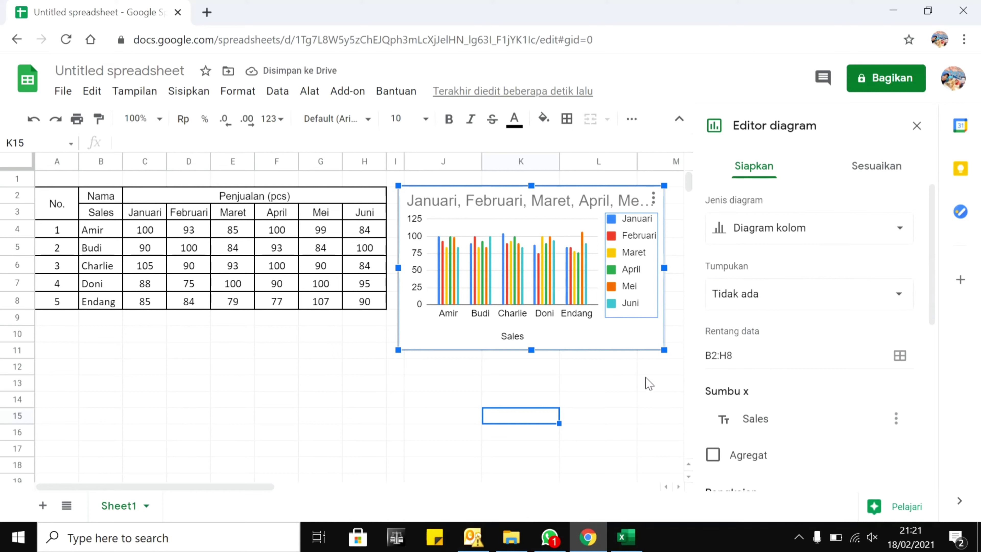
double_click(637, 398)
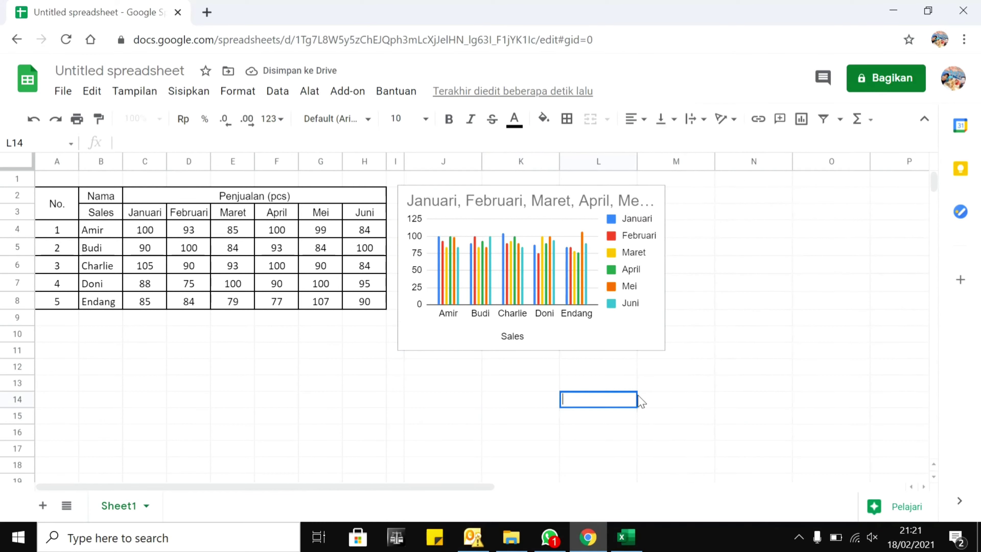
- Set the column chart's title to "Laporan Penjualan" in place of the automatic month list
double_click(547, 211)
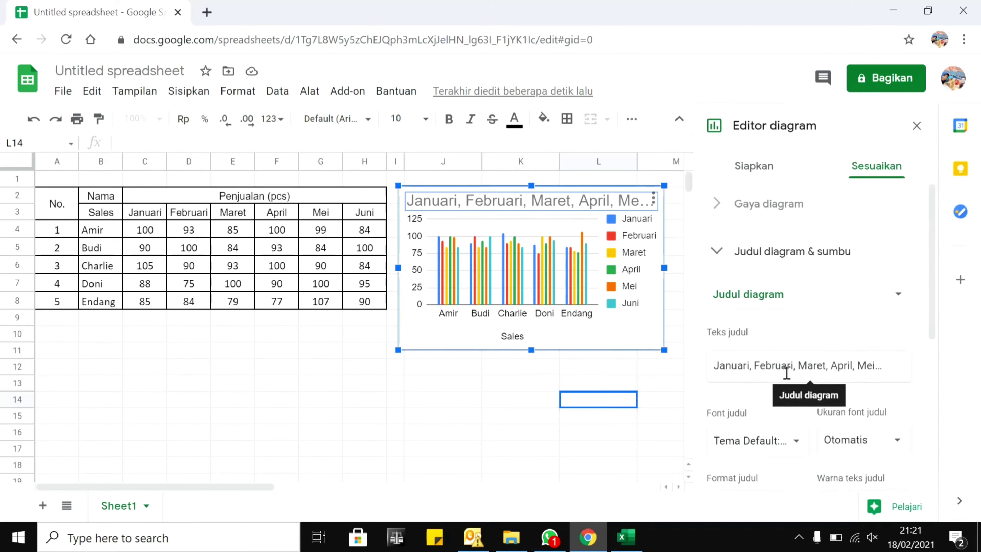
left_click(715, 369)
left_click(715, 370)
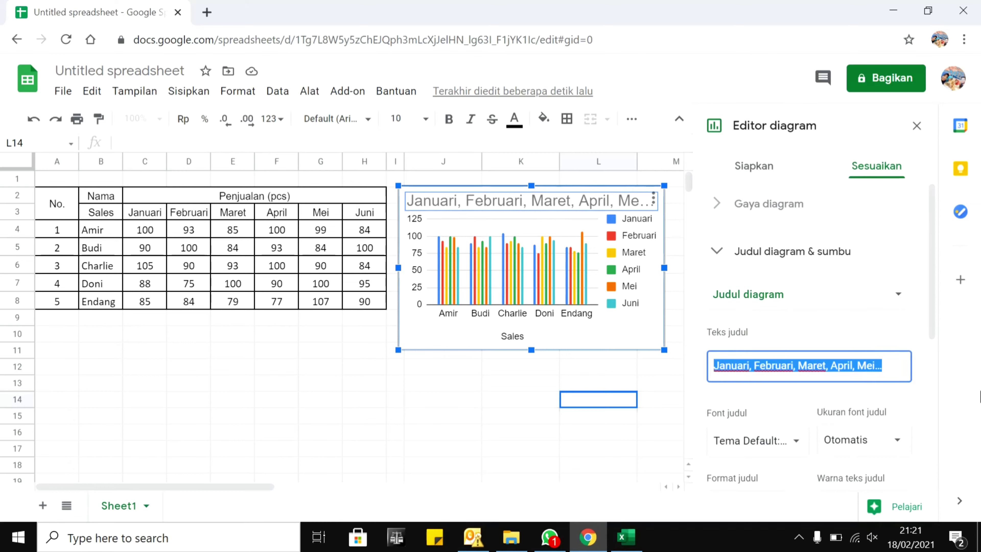
type("Laporan Penjualan")
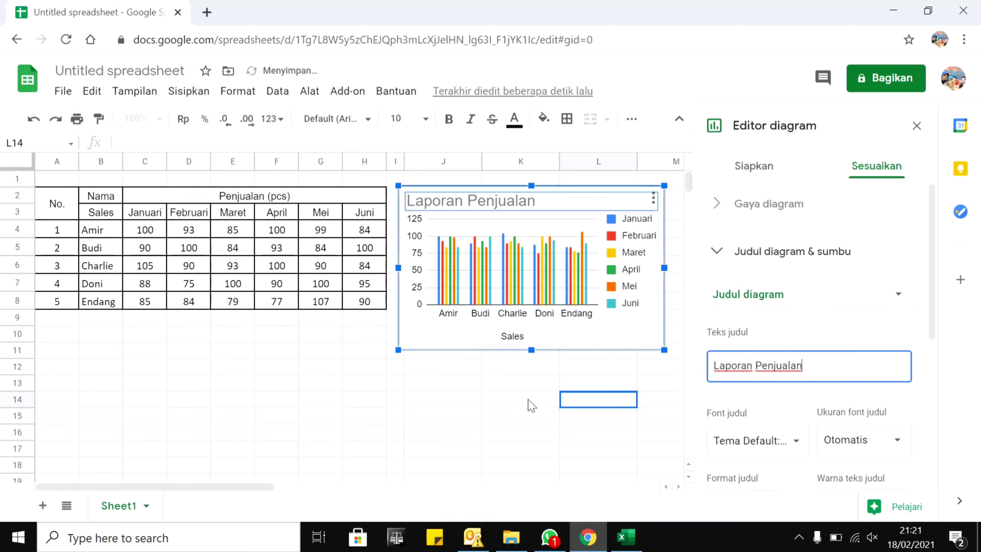
left_click(531, 405)
left_click(541, 204)
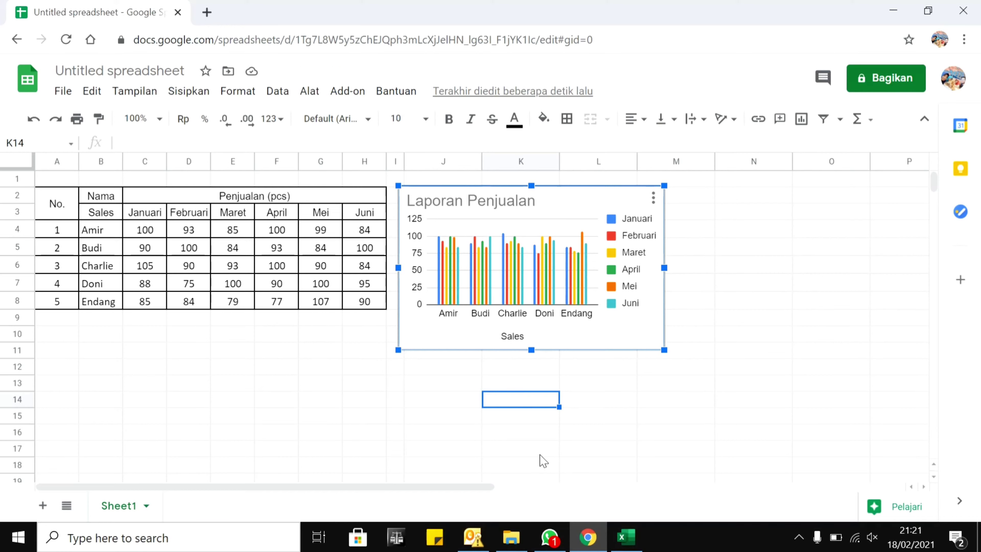
left_click(617, 422)
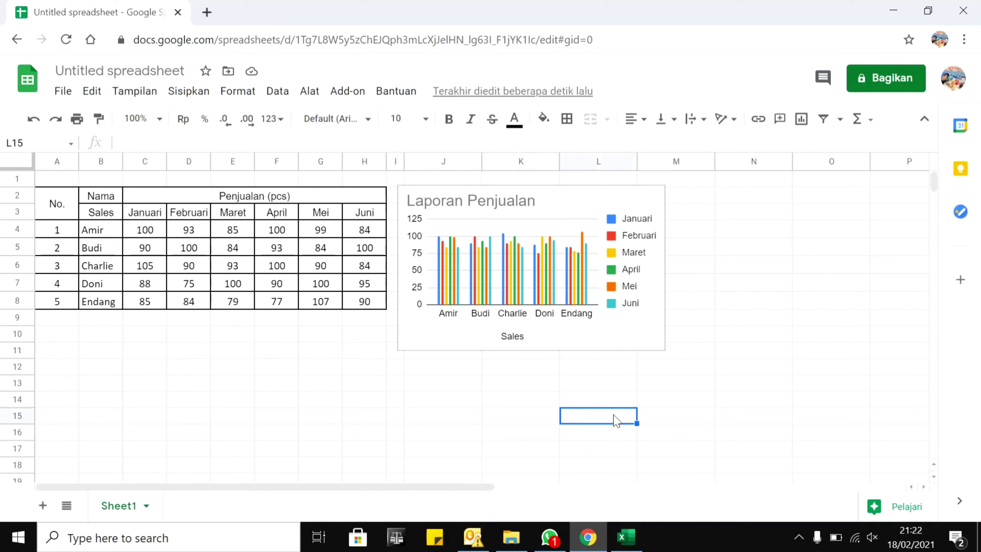
- Check the reference pie chart in the Excel workbook and insert a new blank chart from cell A10 in Google Sheets
key("alt+Tab")
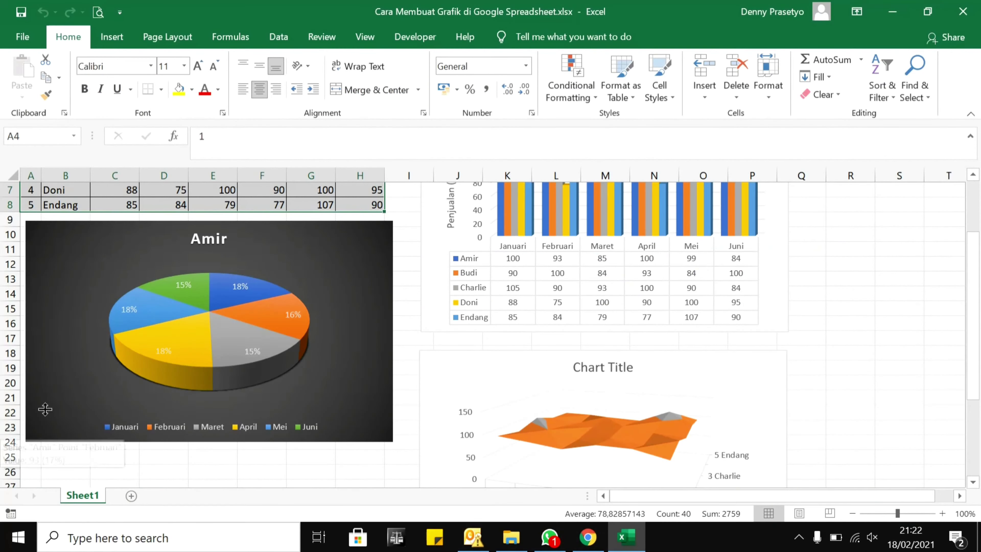
mouse_move(206, 357)
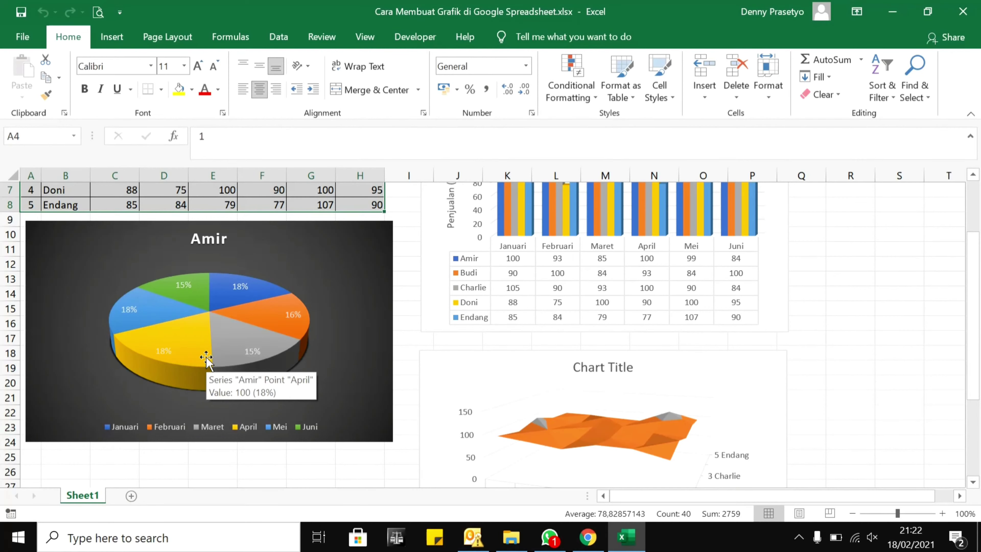
key("alt+Tab")
left_click(68, 340)
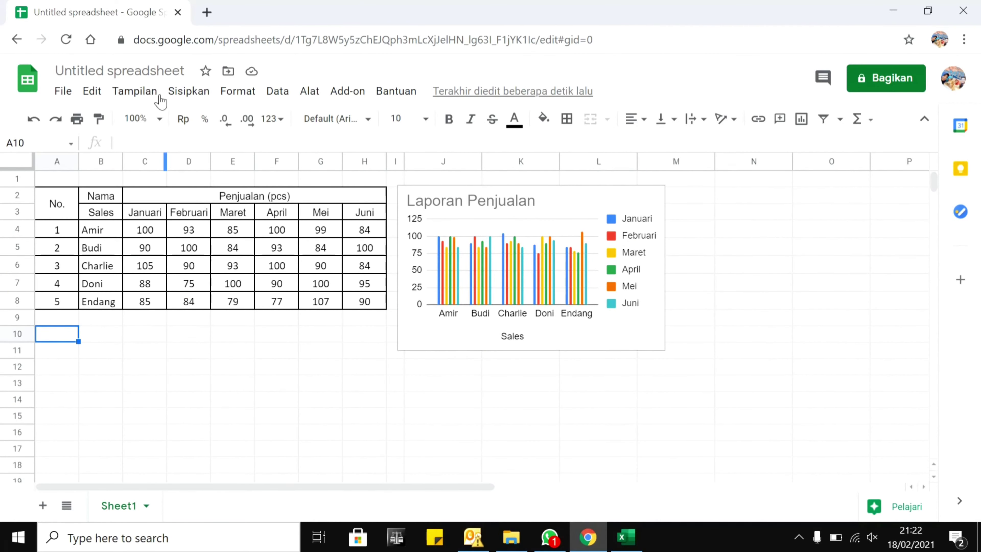
left_click(186, 95)
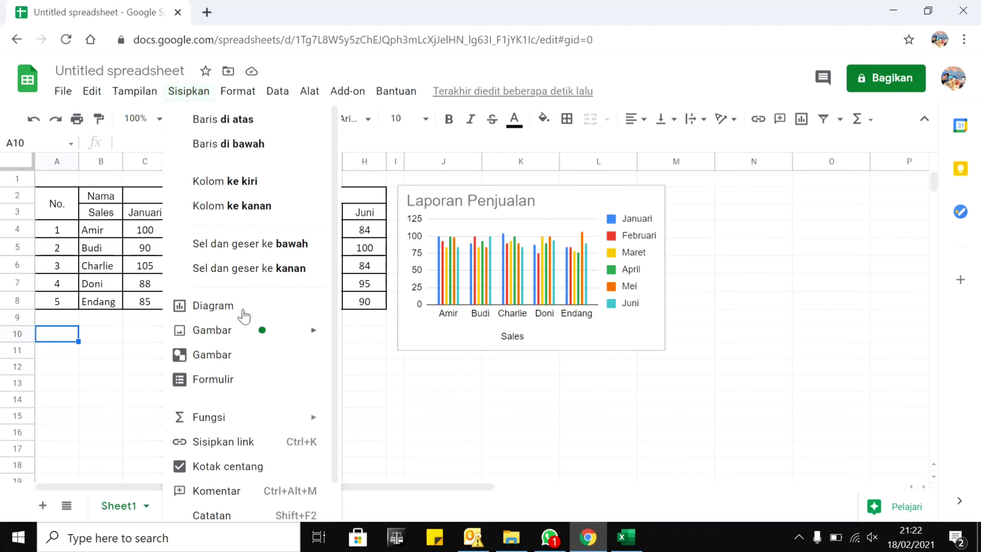
left_click(248, 314)
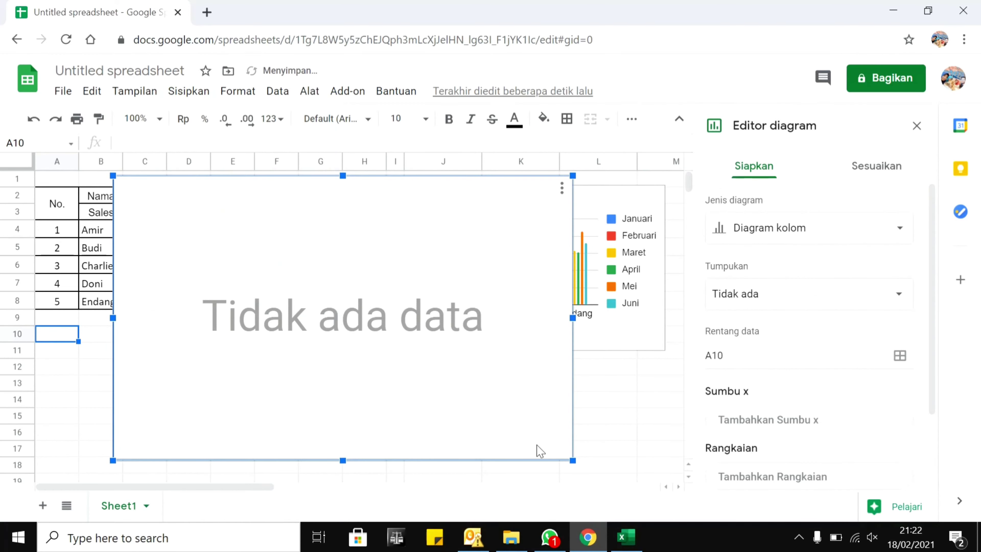
- Shrink the blank chart and place it directly beneath the sales table, spanning about columns B to G
left_click_drag(571, 463, 445, 378)
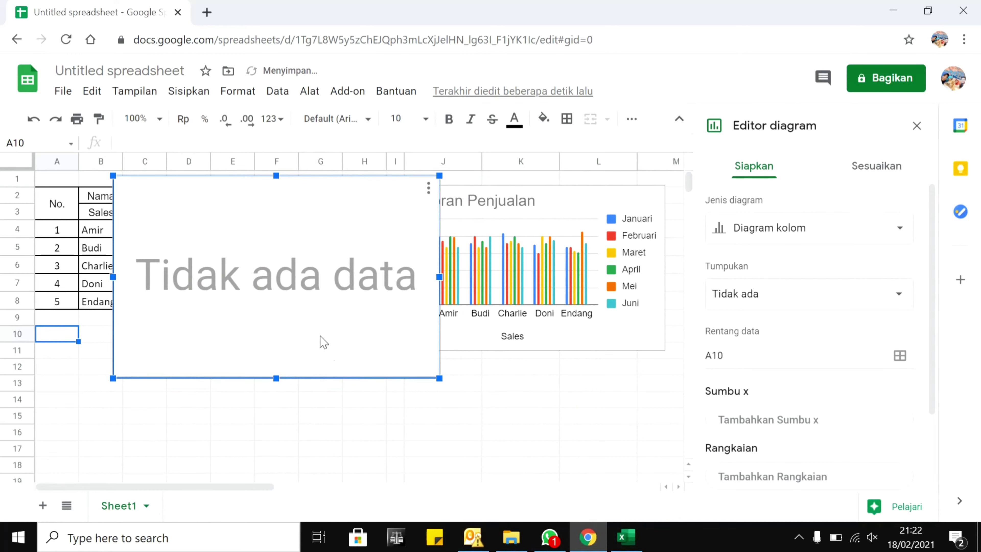
left_click_drag(322, 342, 239, 432)
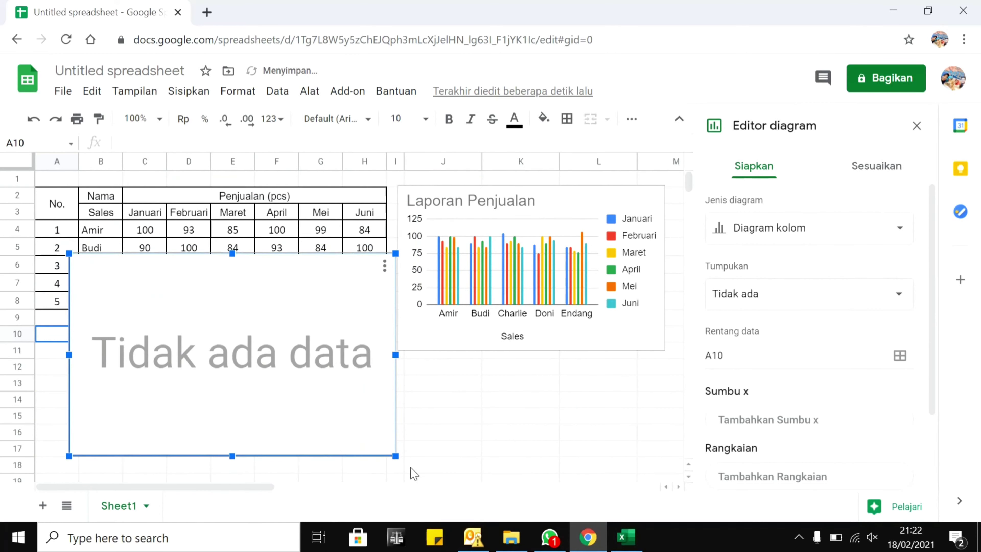
left_click_drag(399, 450, 302, 391)
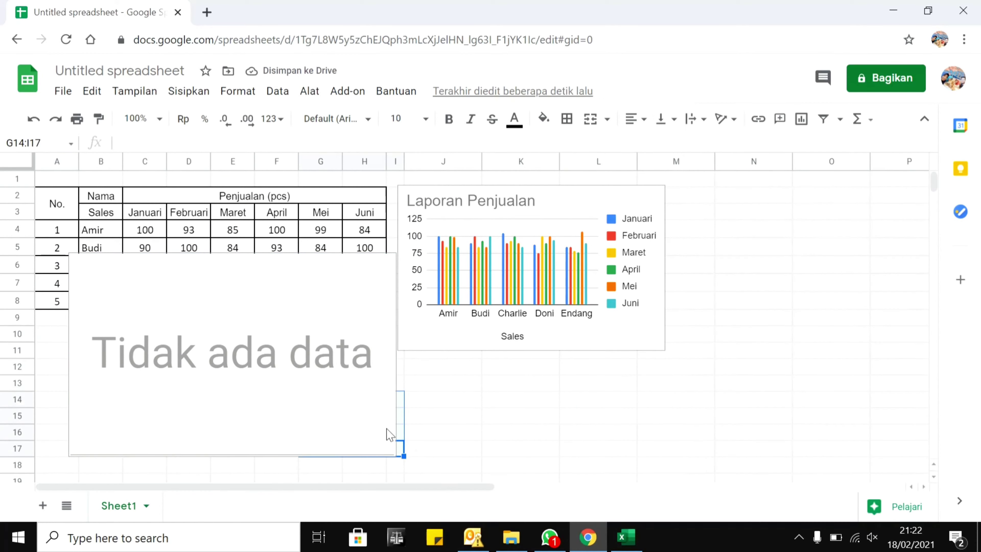
left_click_drag(457, 443, 335, 417)
left_click(281, 435)
left_click_drag(267, 392, 272, 467)
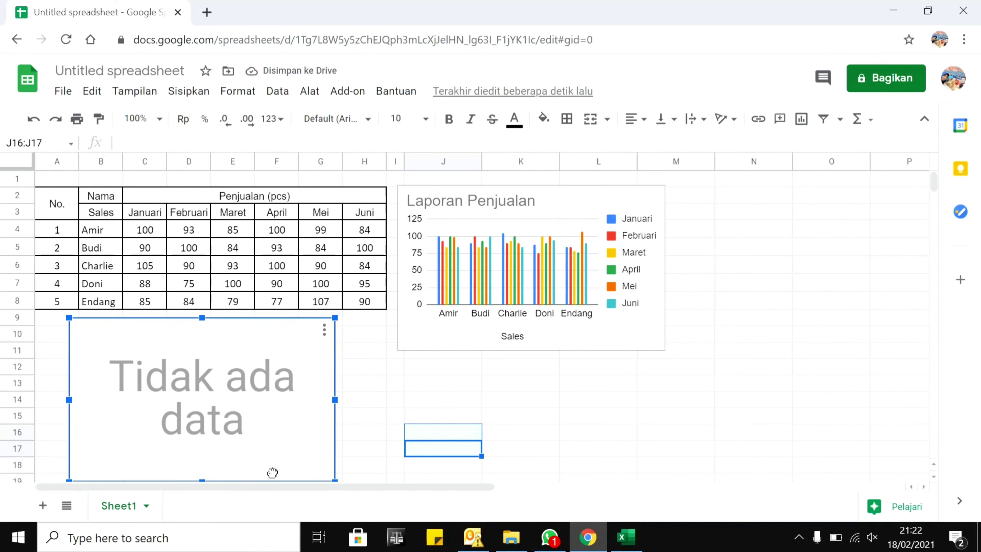
left_click(645, 418)
- Change the blank chart beneath the table to the 3D pie type (Diagram lingkaran 3D)
double_click(194, 380)
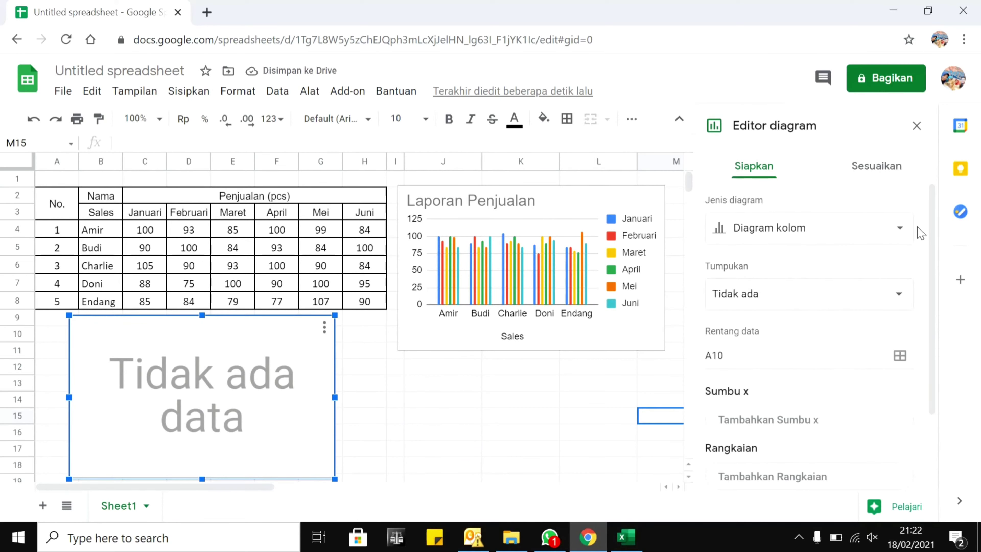
left_click(904, 229)
scroll(825, 348, "down", 10)
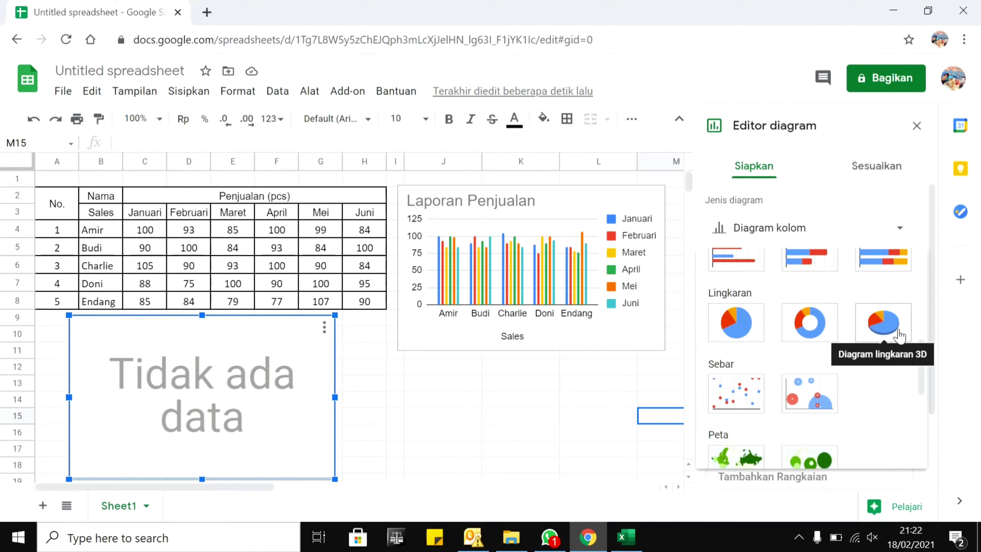
left_click(883, 323)
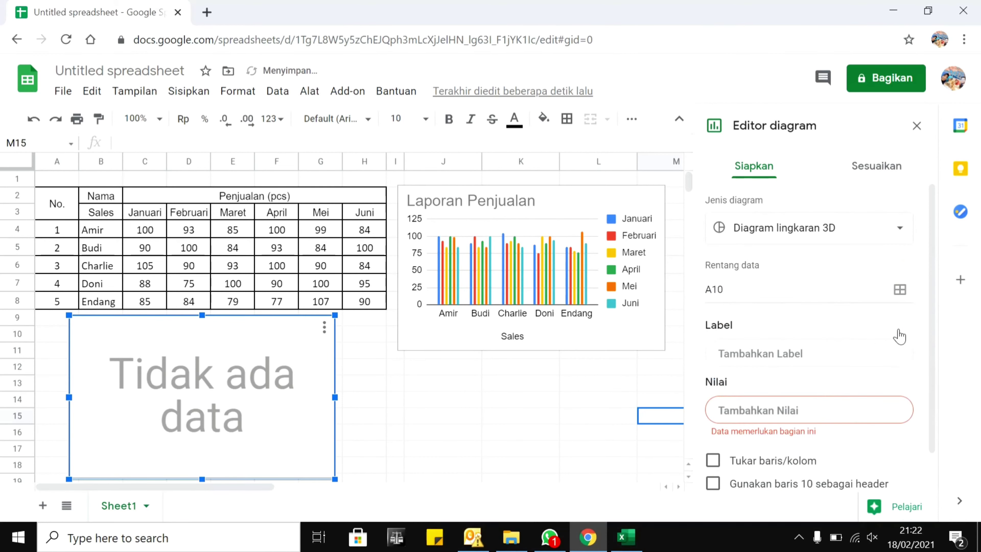
- Set the 3D pie chart's data range to B2:H8
left_click(900, 291)
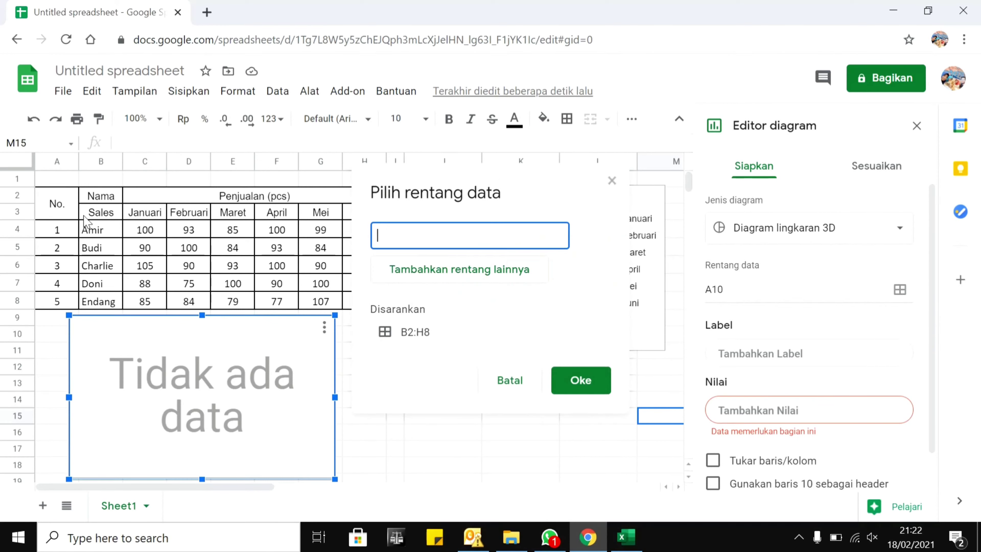
left_click(99, 230)
left_click(110, 202)
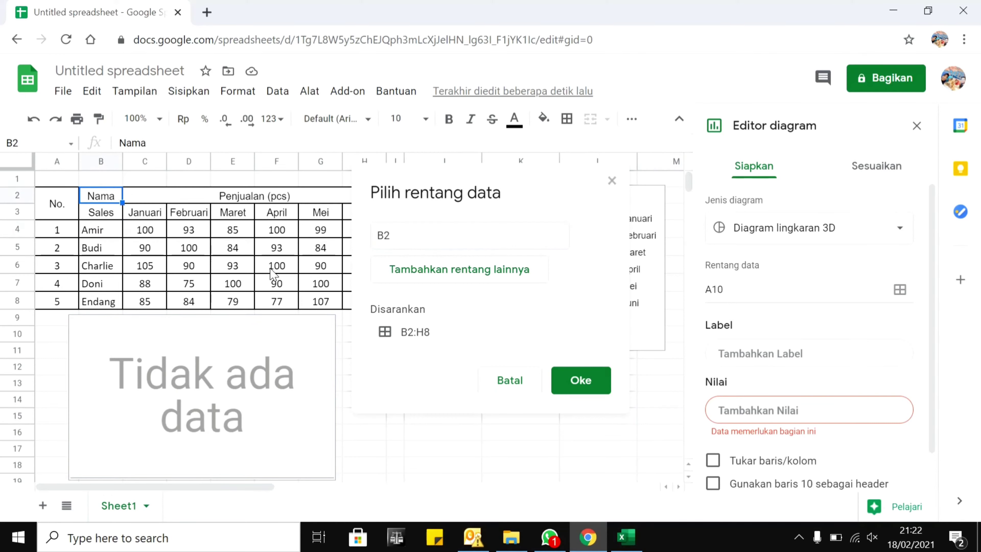
key("shift+Down")
key("shift+Down")
key("shift+Down")
key("shift+Down")
key("shift+Down")
key("shift+Down")
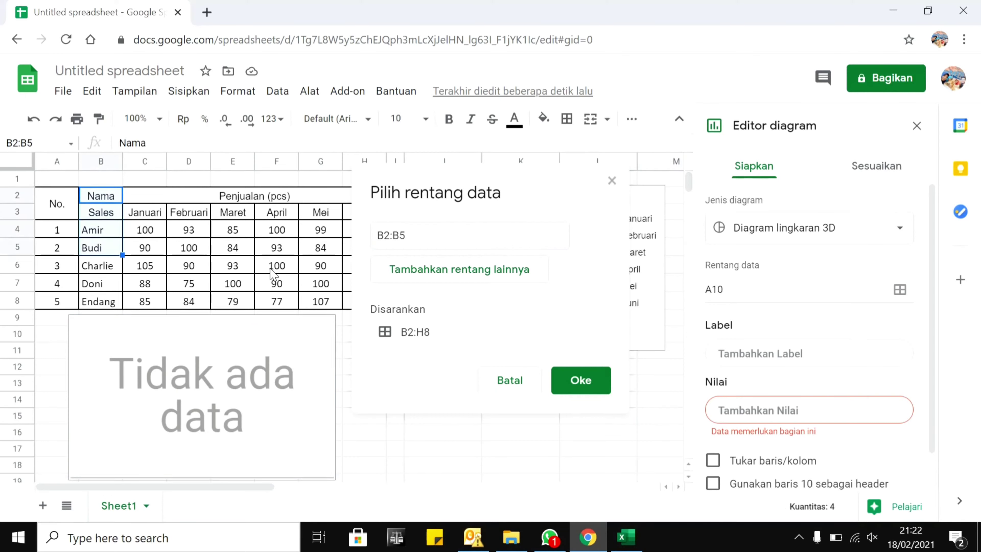
key("shift+Right")
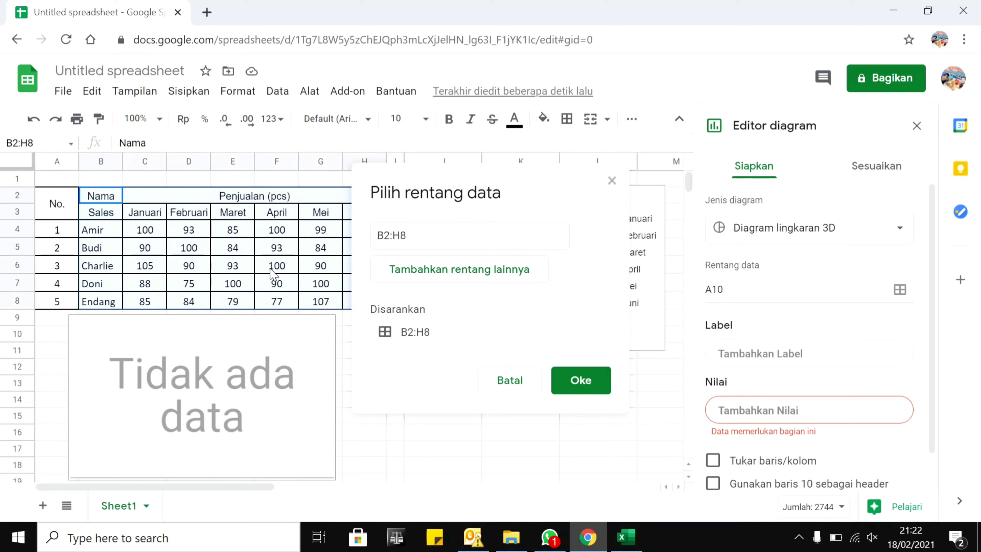
left_click(581, 381)
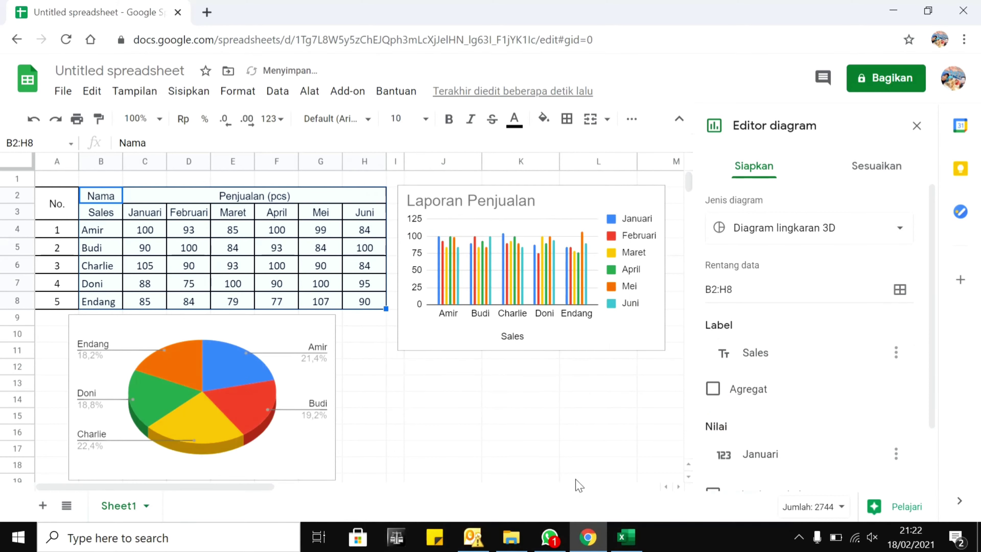
- Give the 3D pie chart the title "Laporan Penjualan"
scroll(774, 444, "down", 2)
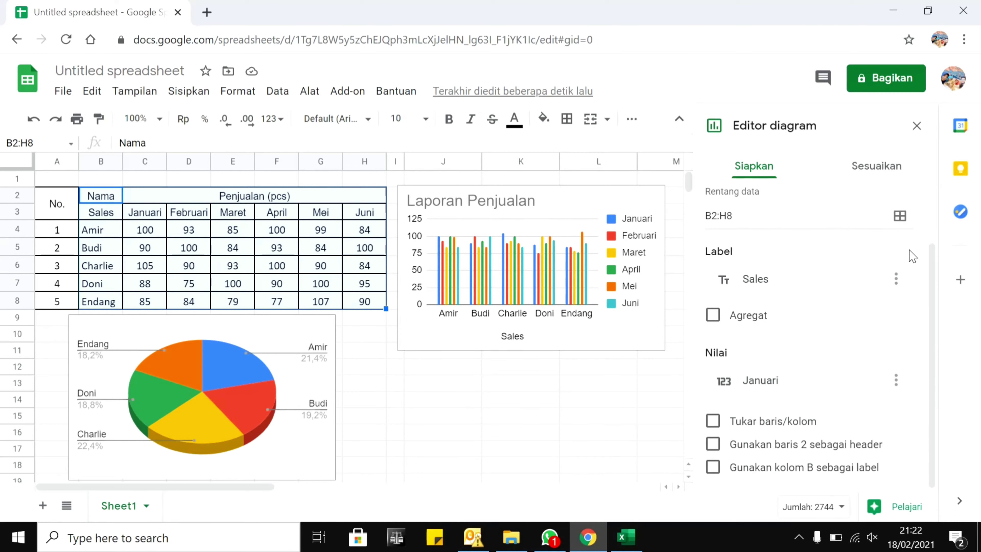
left_click(877, 168)
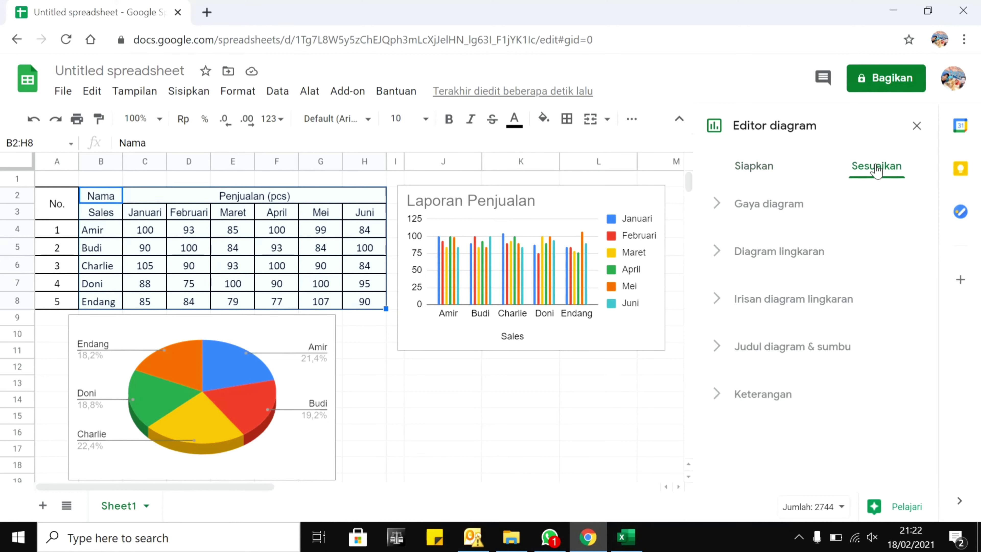
left_click(794, 254)
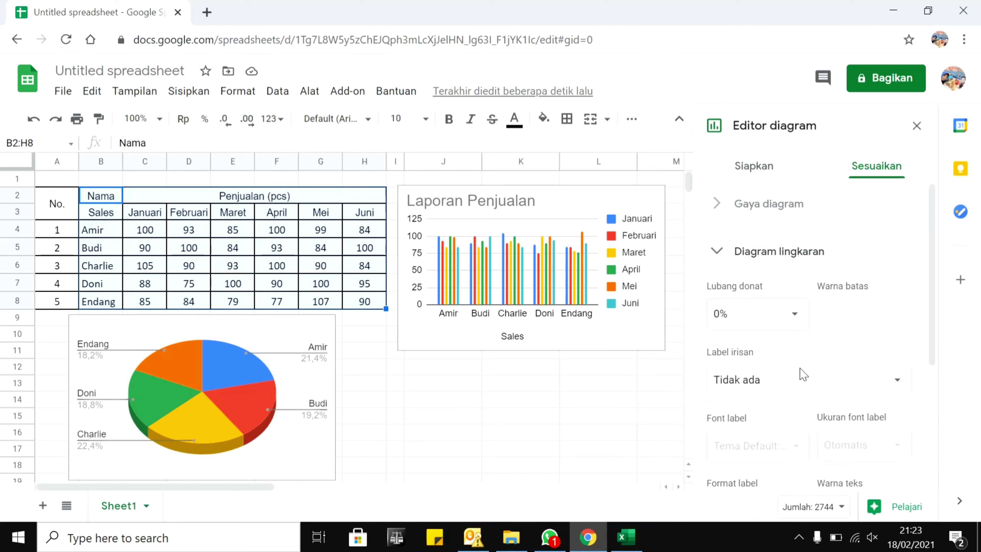
scroll(814, 313, "down", 5)
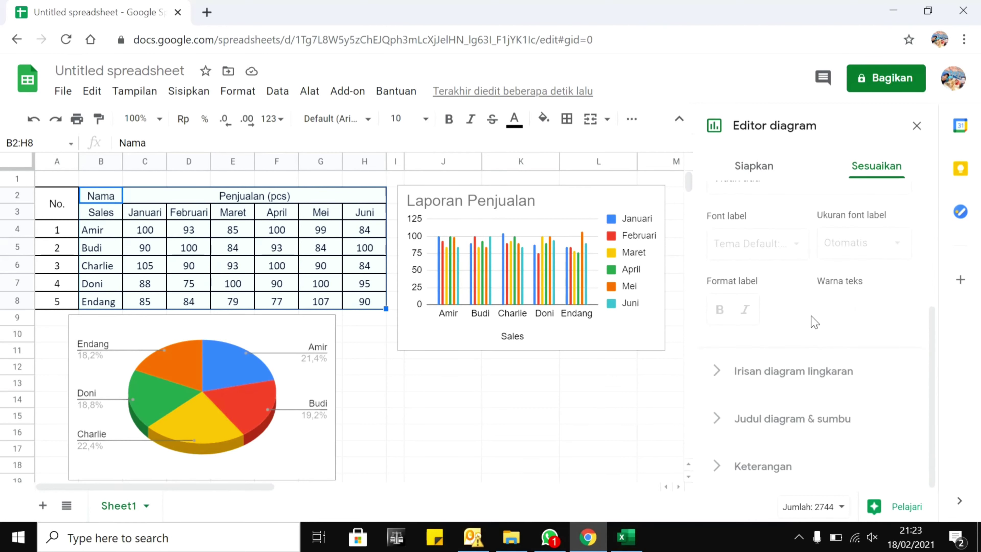
left_click(814, 419)
left_click(802, 353)
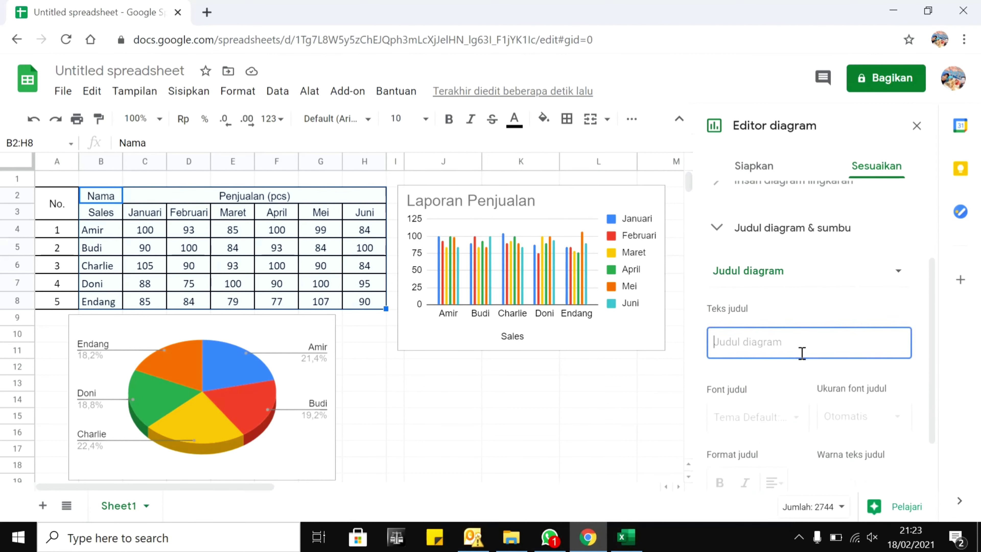
type("Laporan Penjualan")
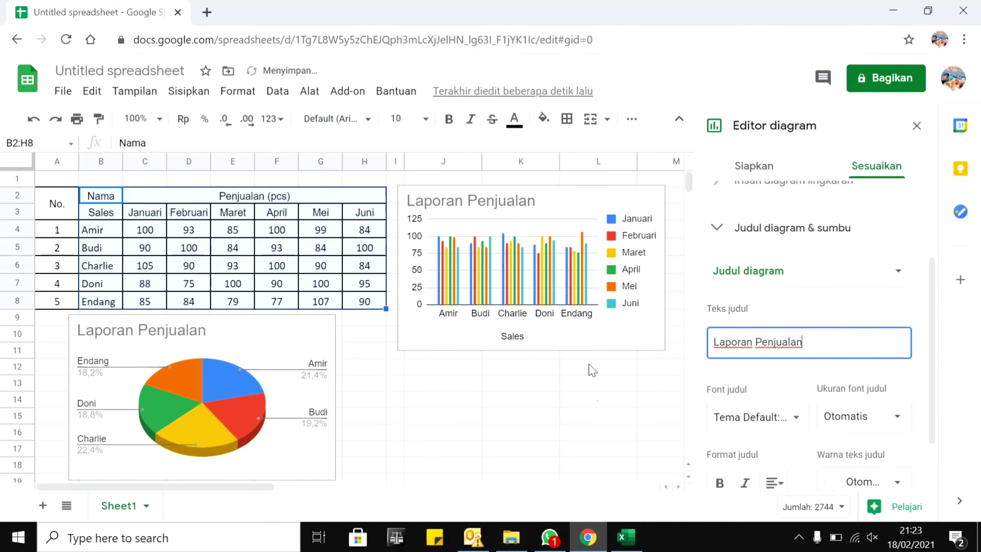
left_click(590, 425)
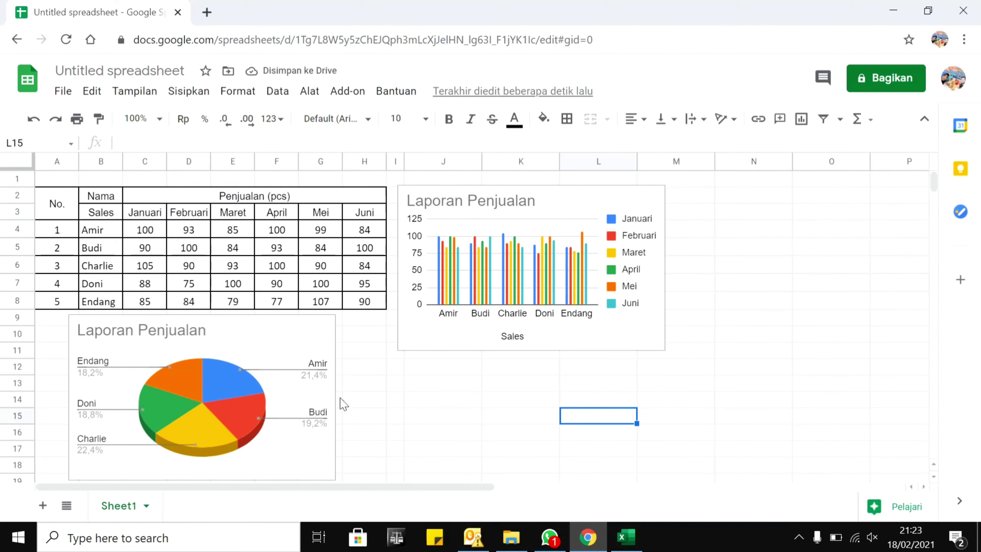
- Examine the pie chart's slice percentages and the options of its Januari value series
scroll(340, 401, "down", 1)
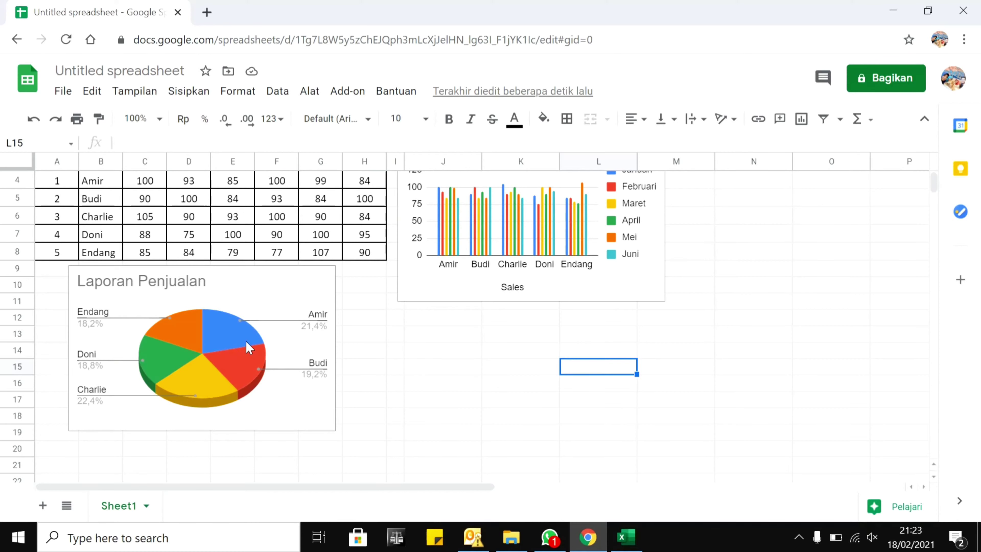
scroll(248, 346, "up", 2)
scroll(247, 347, "down", 2)
scroll(248, 346, "up", 2)
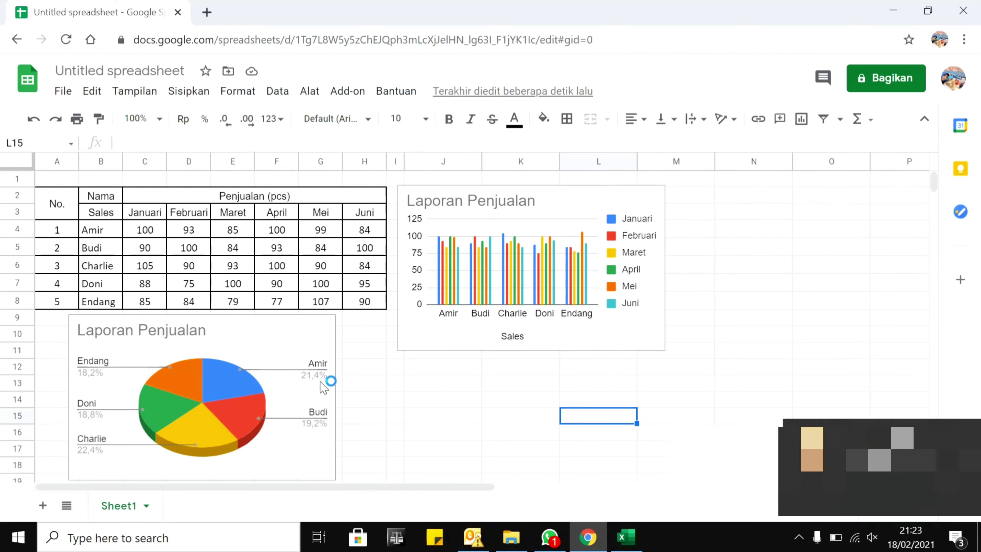
double_click(327, 385)
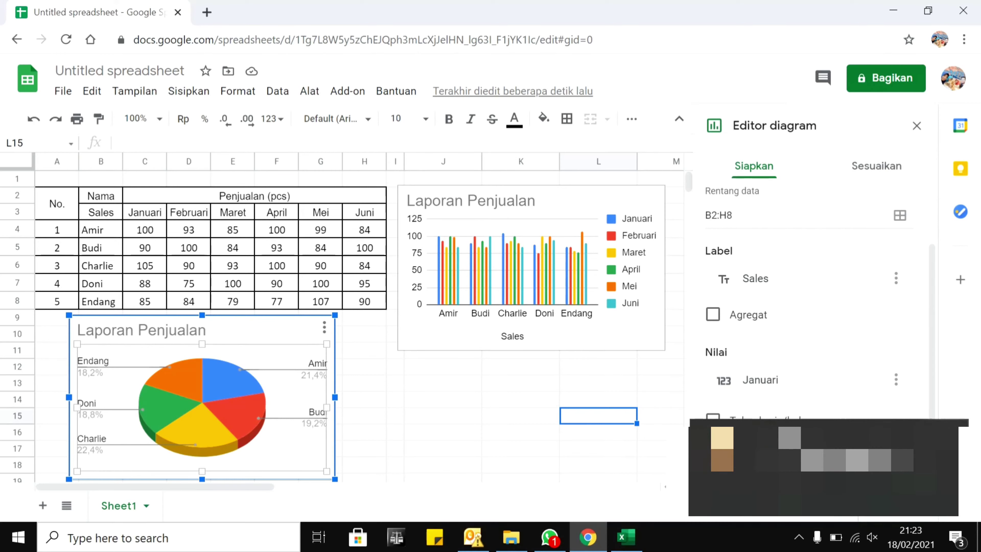
left_click(953, 434)
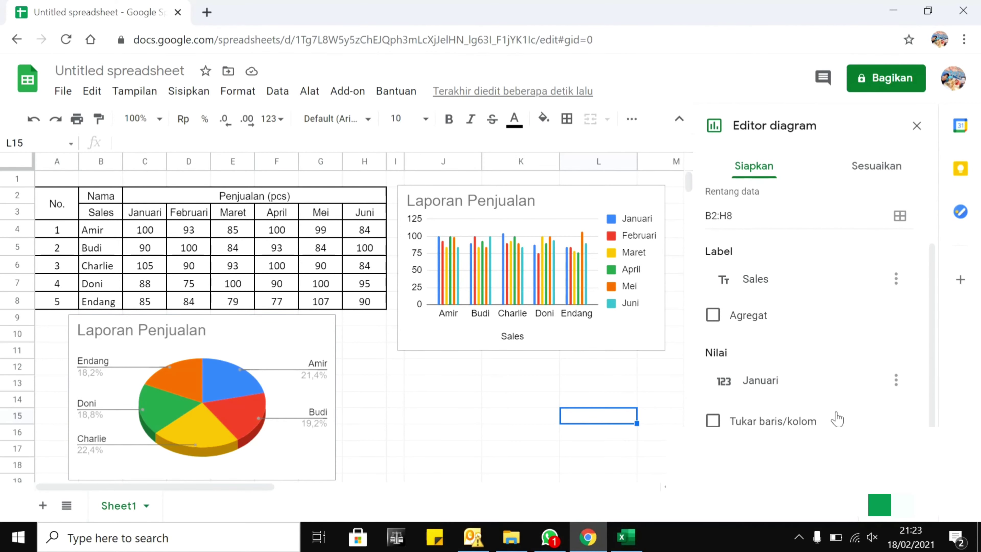
left_click(897, 385)
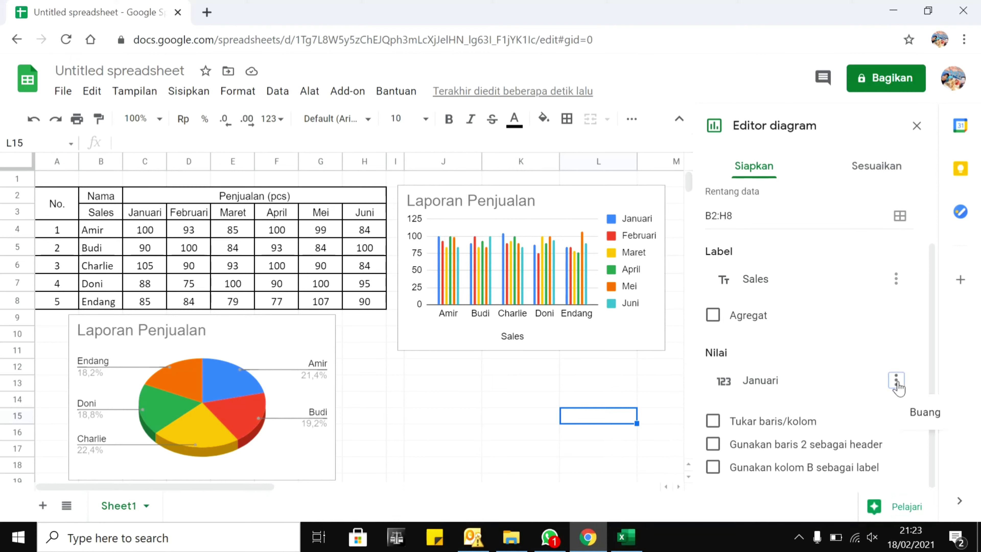
left_click(515, 392)
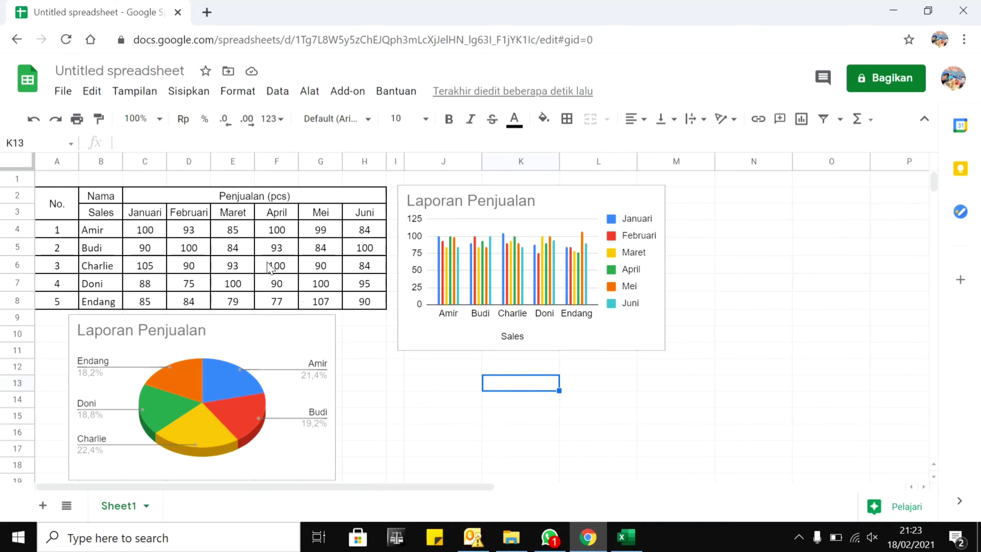
- Total the Januari sales in cell C1 with the formula =sum(C4:C8)
left_click(135, 178)
type("=")
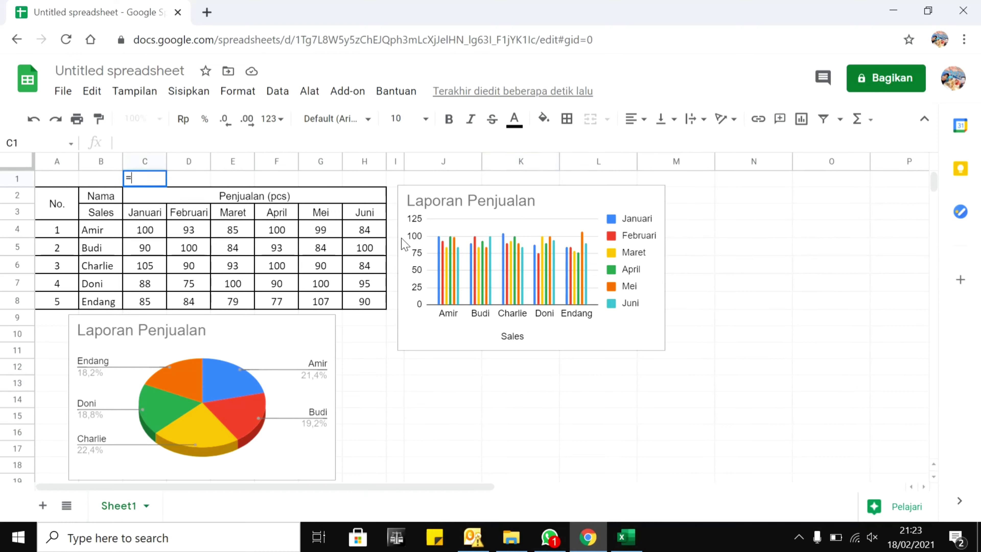
type("sum(")
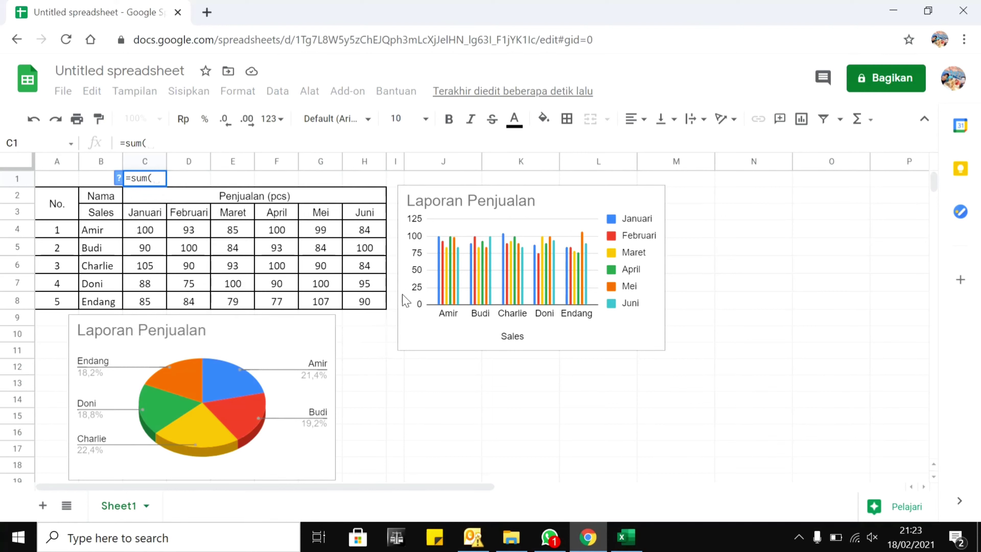
left_click(149, 233)
key("shift+Down")
key("shift+Down")
key("shift+Down")
key("shift+Down")
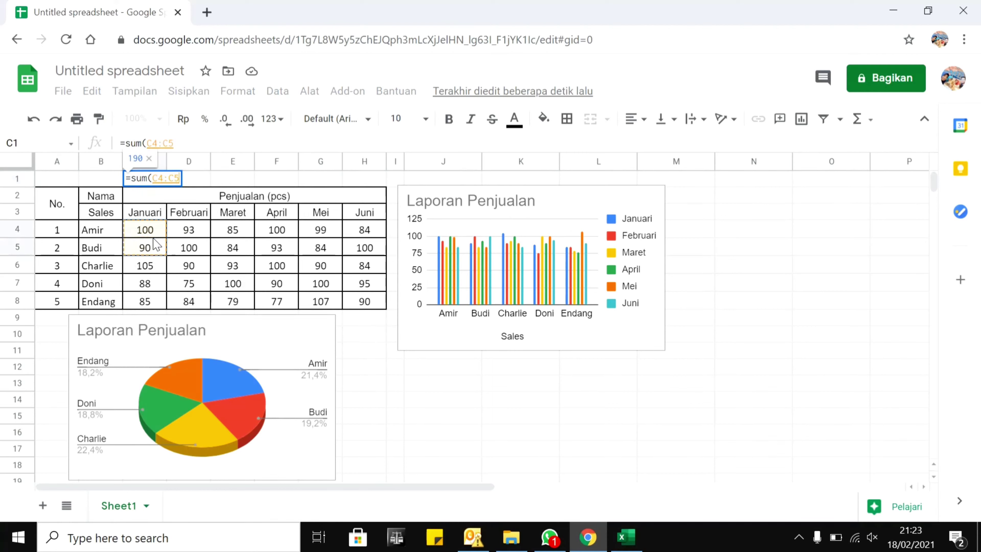
type(")")
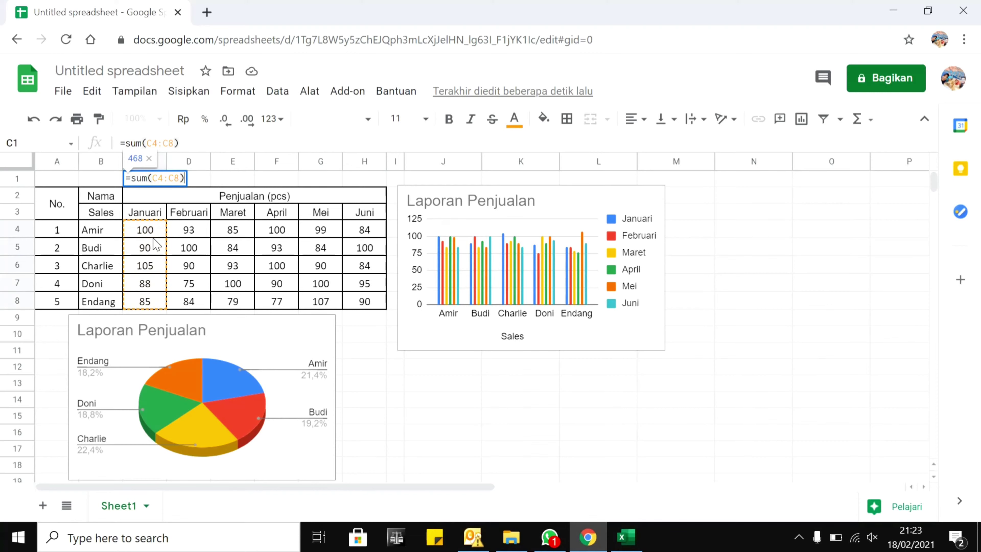
key("Return")
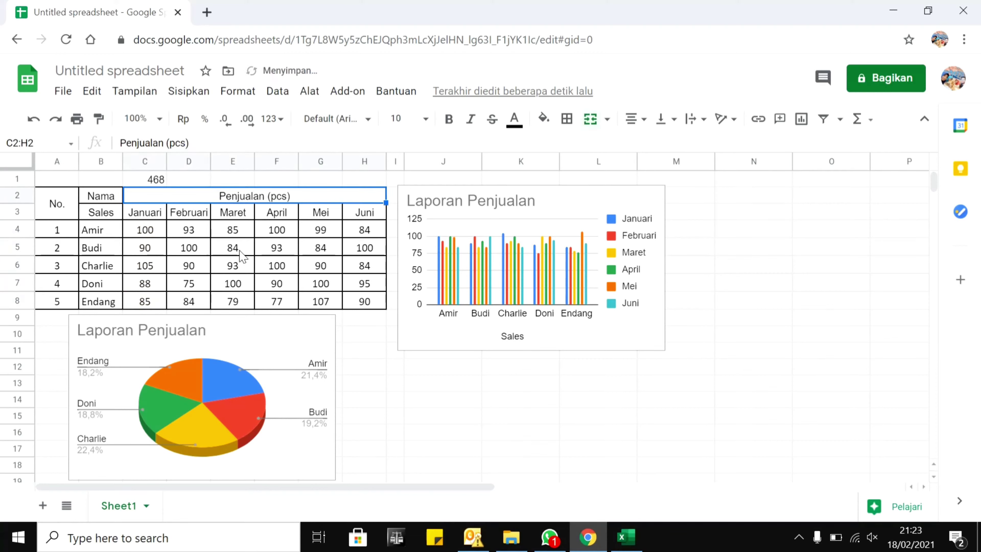
- Copy the salesperson names from B4:B8 into H12:H16
left_click(368, 371)
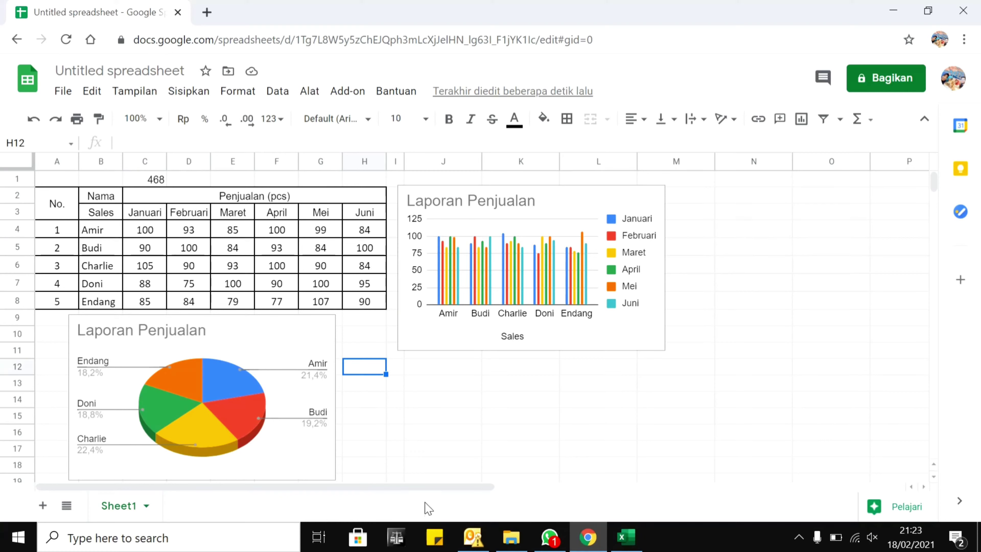
left_click(119, 232)
key("shift+Down")
key("shift+Down")
key("shift+Down")
key("shift+Down")
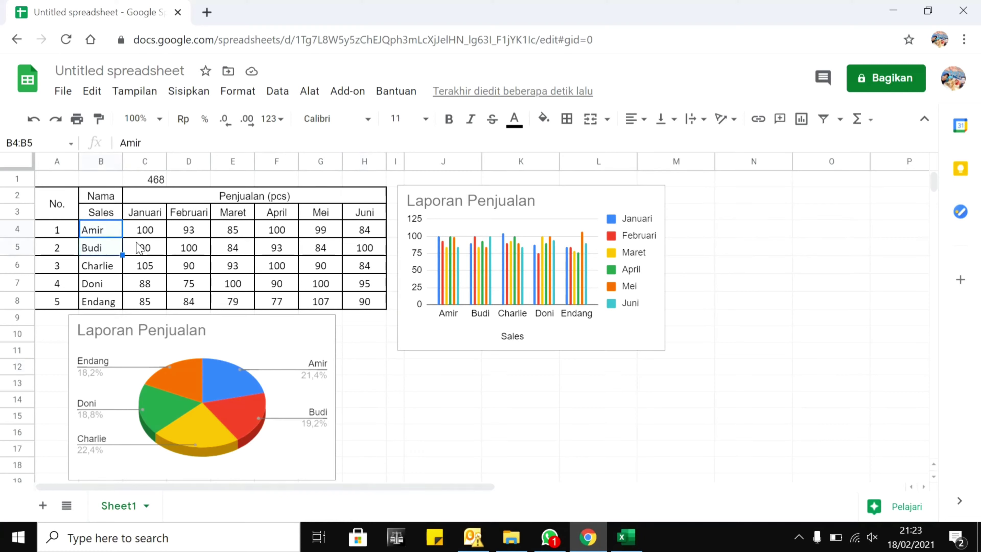
key("ctrl+c")
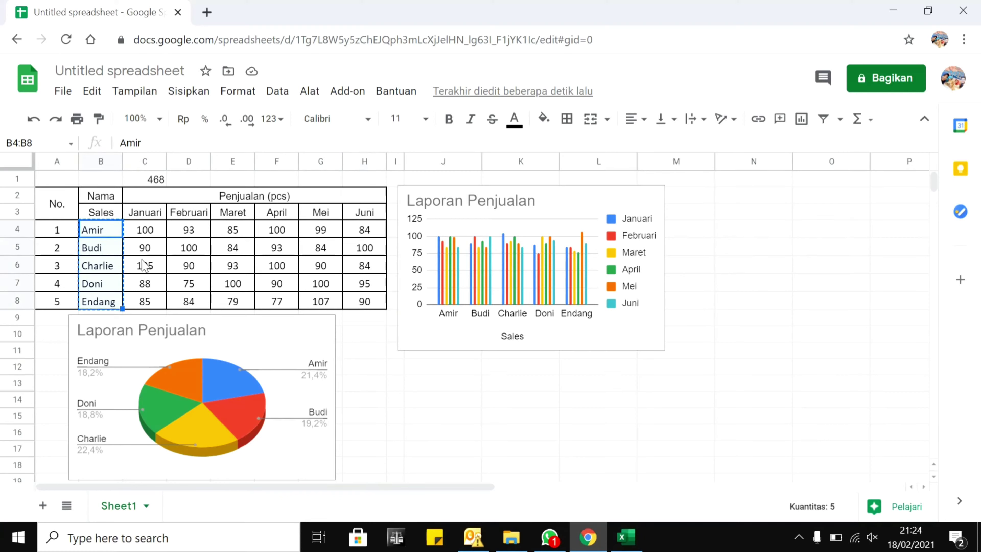
left_click(370, 371)
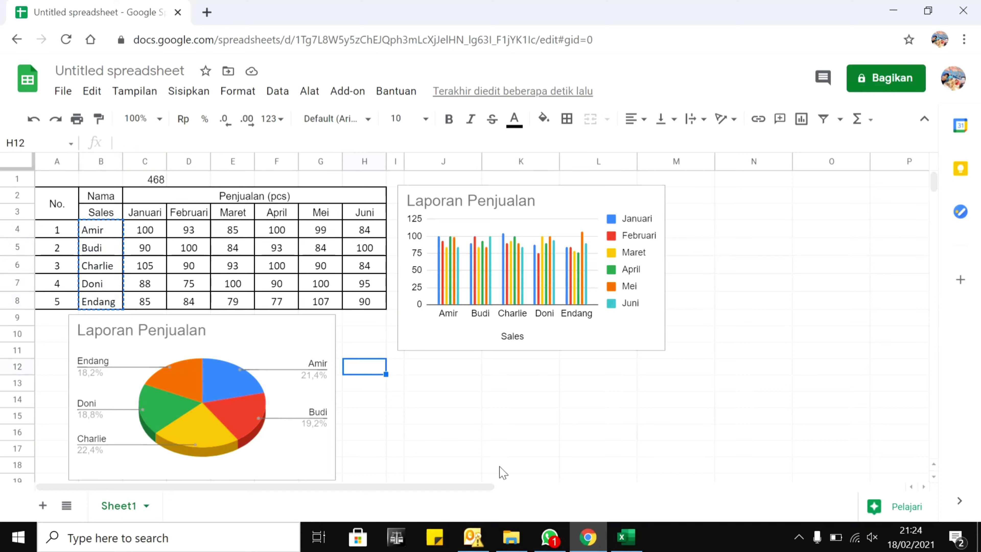
key("ctrl+v")
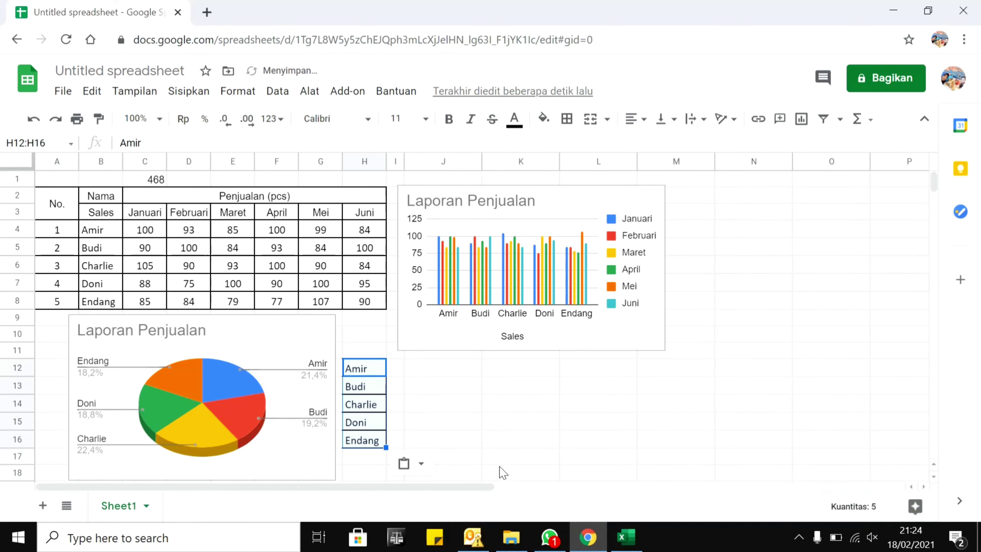
- Calculate the first salesperson's share of the Januari total in I12 with the formula =C4/$C$1
key("Right")
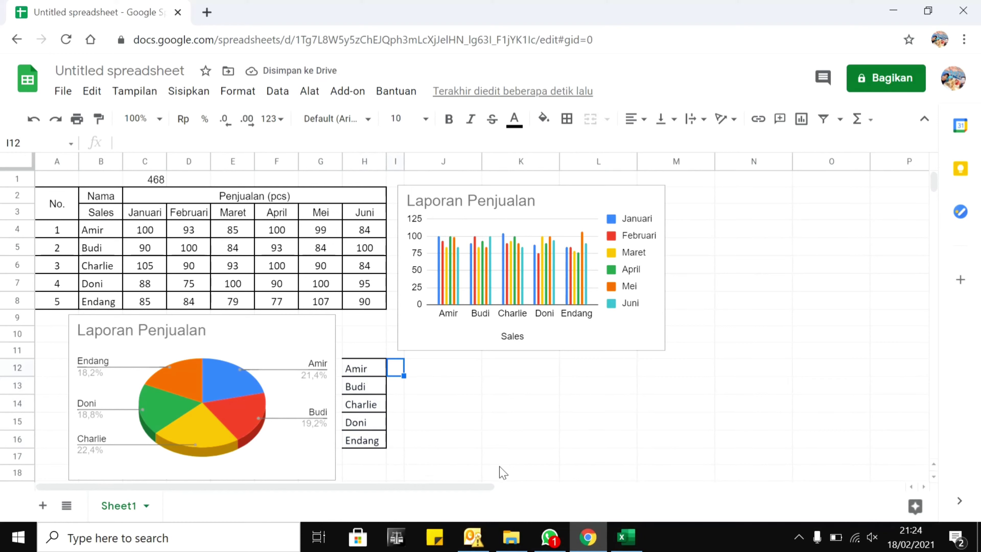
type("=")
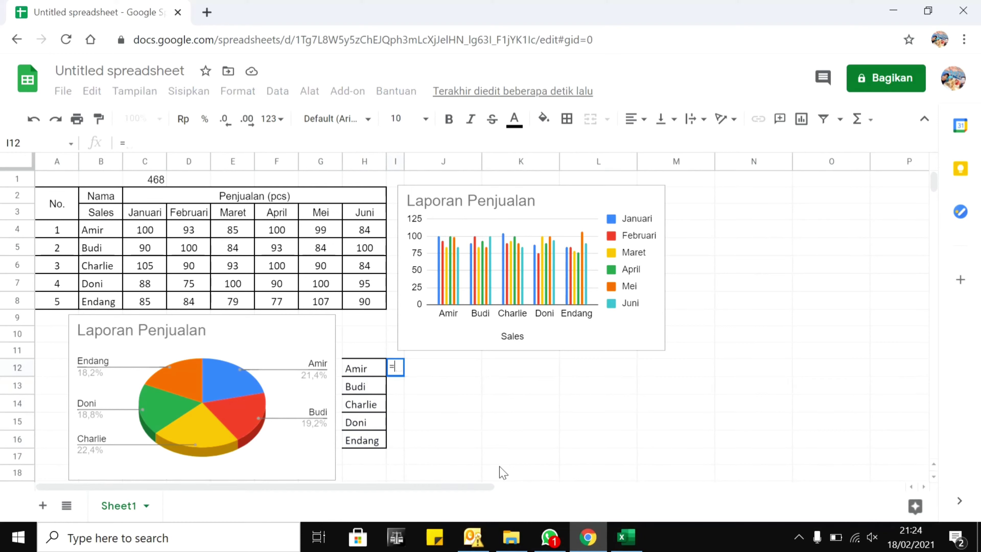
left_click(147, 231)
type("/")
left_click(163, 181)
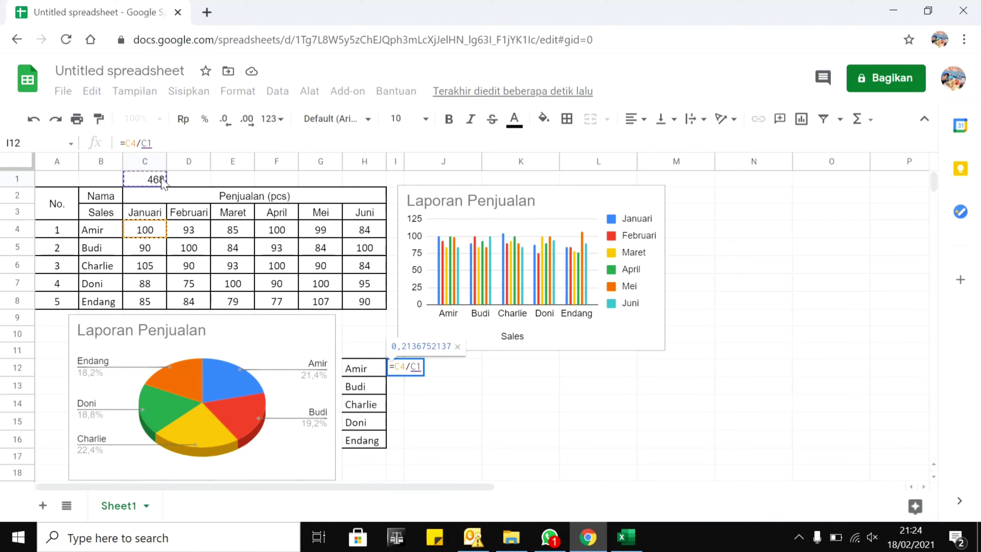
key("F4")
key("Return")
key("Up")
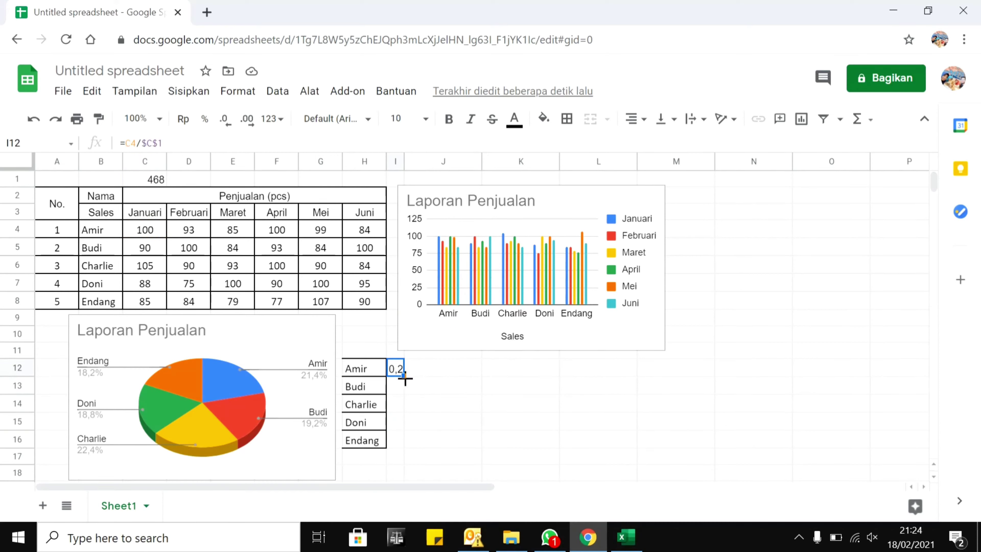
- Fill the share formula from I12 down to I16 and widen column I to fit the results
left_click_drag(405, 379, 408, 442)
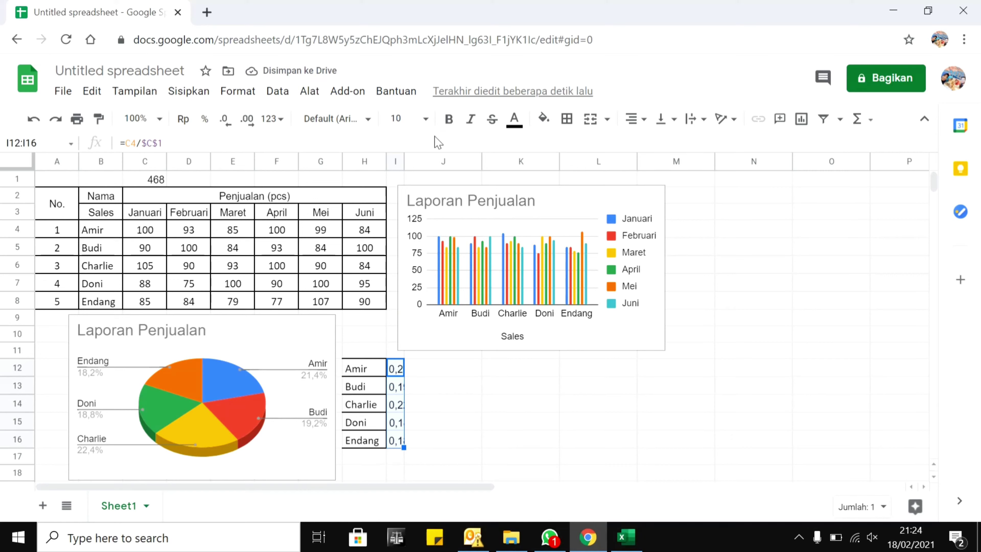
left_click_drag(402, 161, 447, 161)
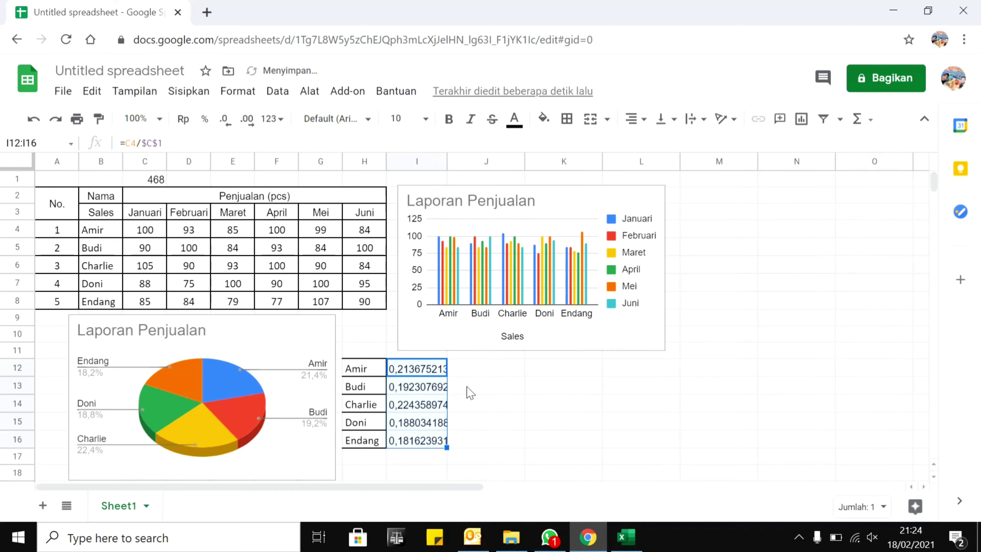
- Examine the share formulas and their values in I12:I16, going through the cells down and back
key("Down")
key("Down")
key("Down")
key("Down")
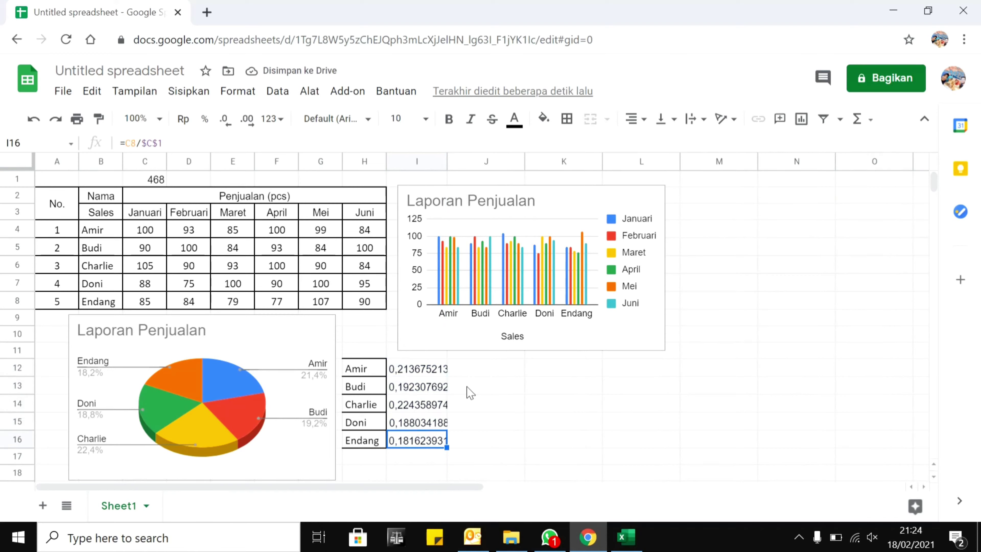
key("Up")
key("Up")
key("Up")
key("Up")
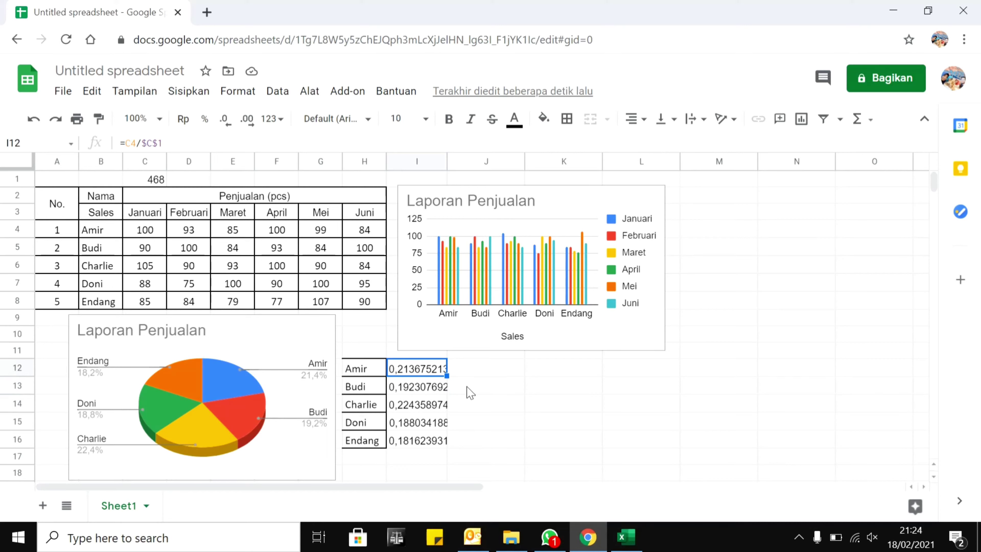
key("Down")
key("Down")
key("Down")
key("Down")
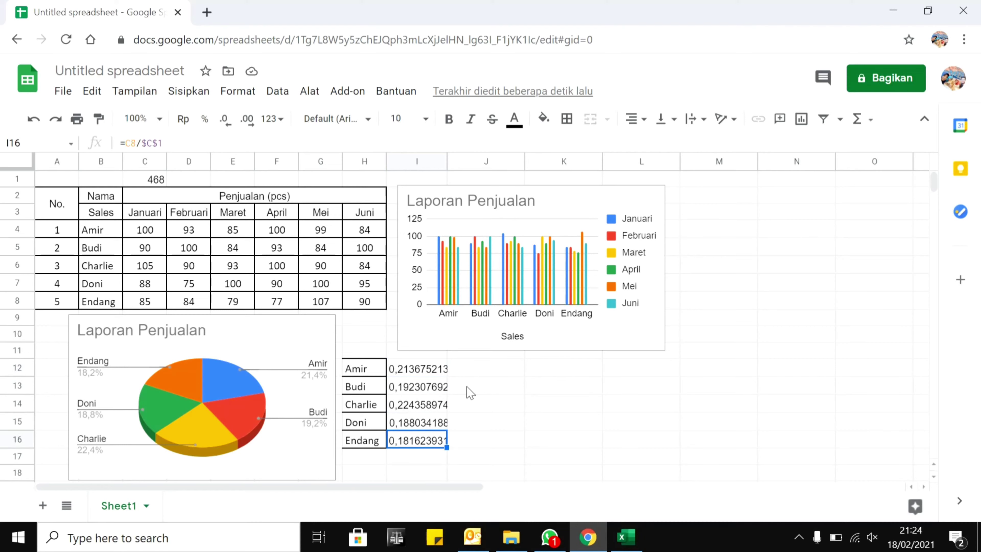
- Format the shares in I12:I16 as percentages with one decimal place
key("Up")
key("Up")
key("Up")
key("Up")
key("shift+Down")
key("shift+Down")
key("shift+Down")
key("shift+Down")
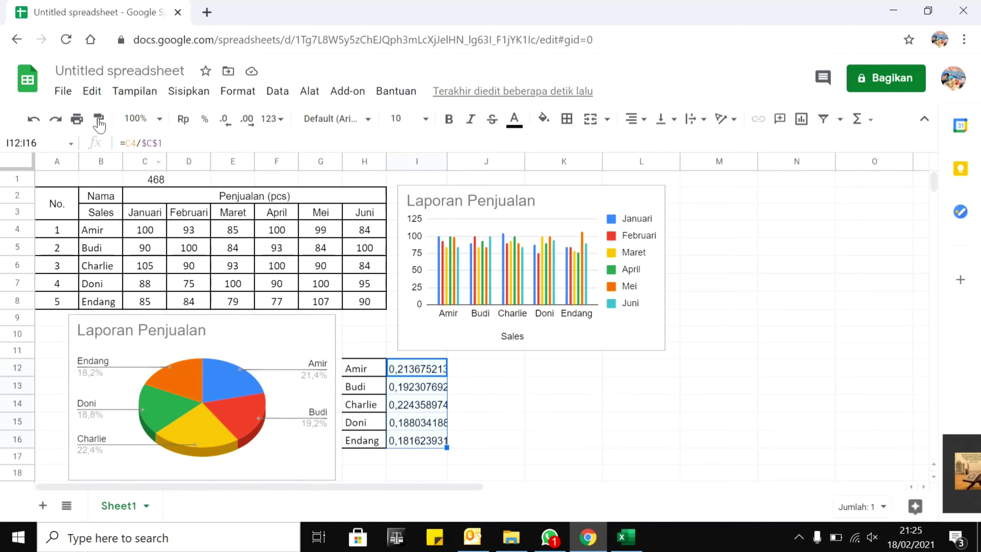
left_click(205, 118)
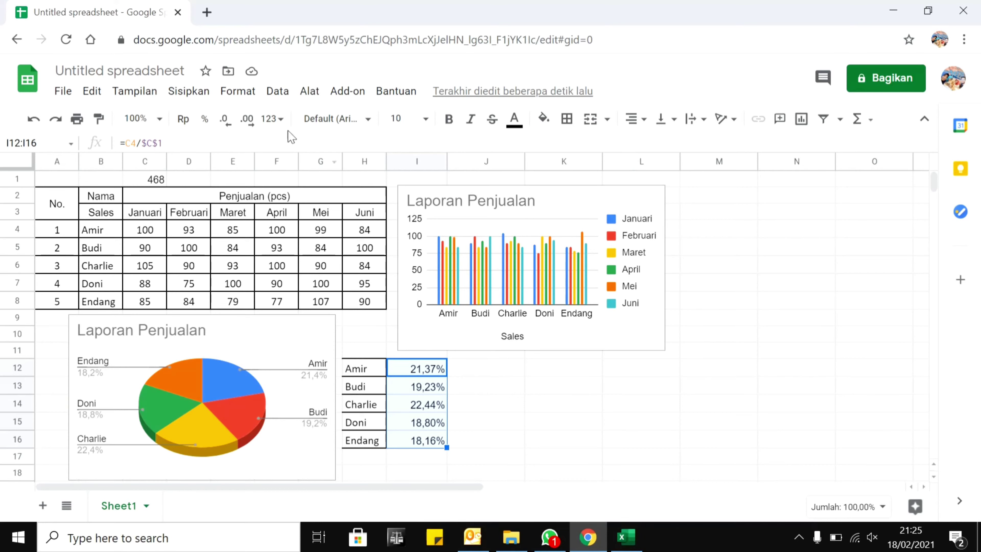
left_click(226, 121)
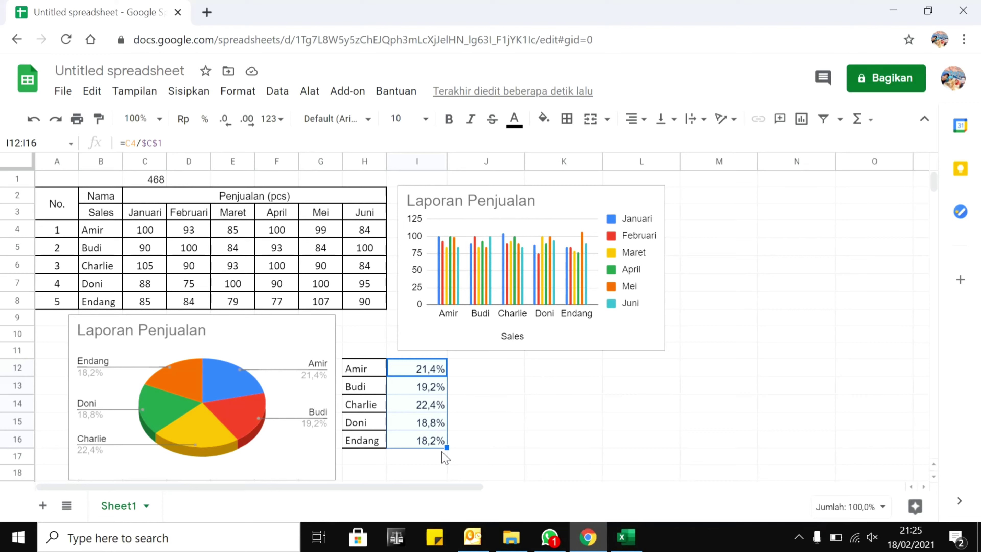
left_click(464, 374)
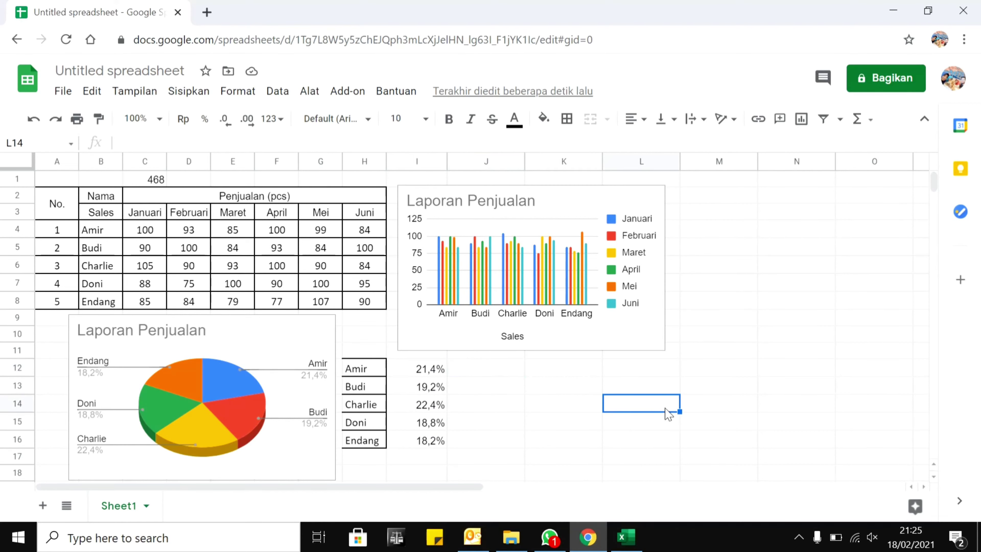
- Switch to the Excel workbook to look at its surface chart, and return to Google Sheets
key("alt+Tab")
scroll(664, 407, "down", 3)
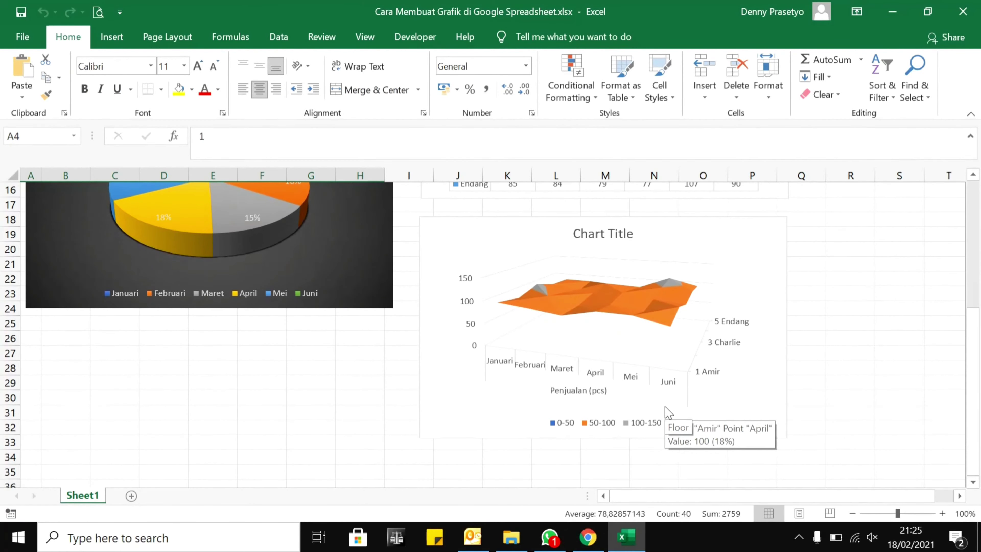
left_click(635, 301)
key("alt+Tab")
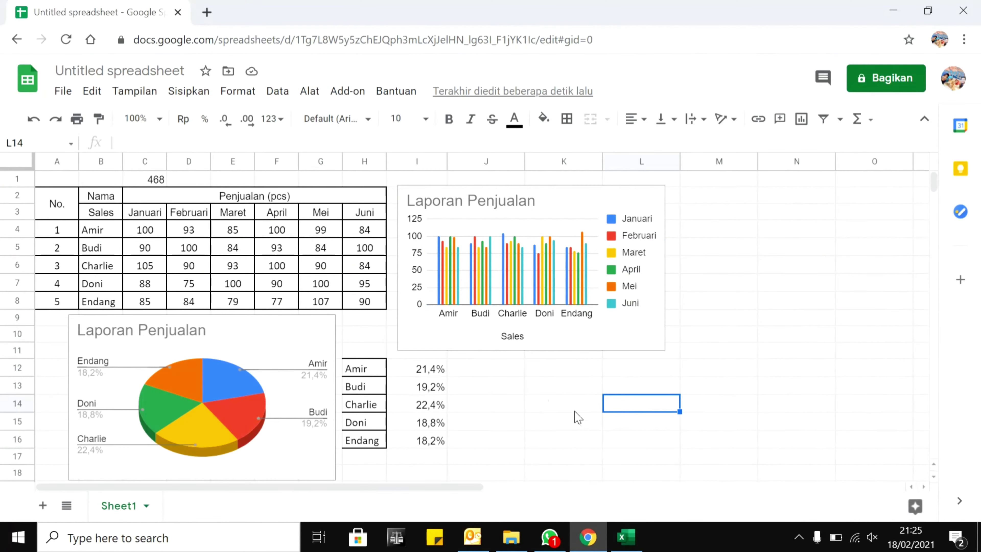
- Insert a pie chart based on the names and percentages in H12:I16 and reduce its size
left_click(505, 371)
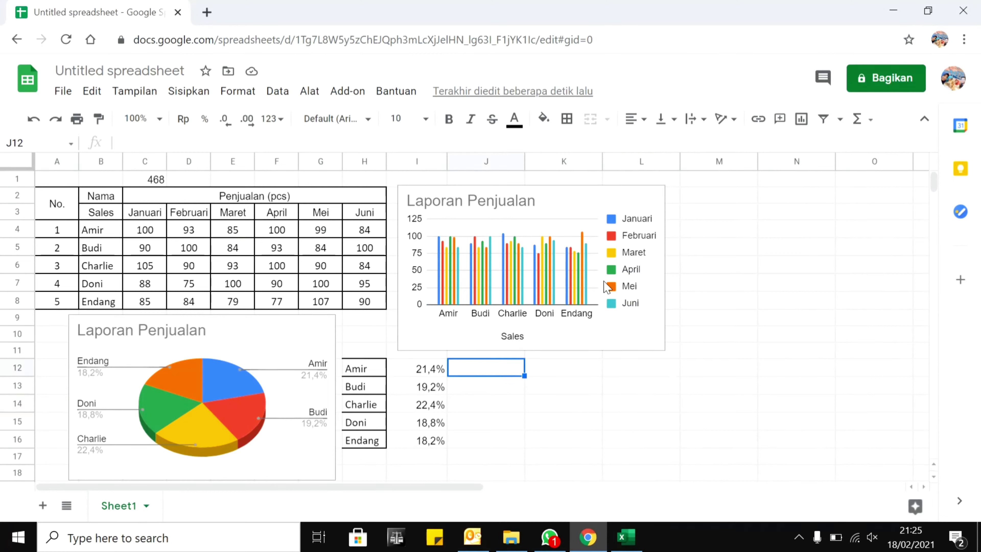
left_click(277, 93)
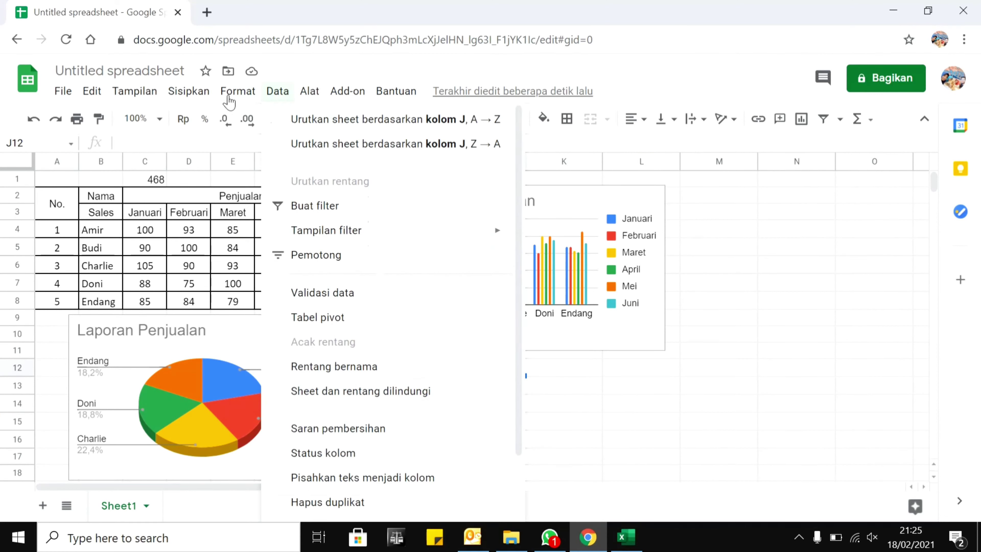
left_click(203, 95)
left_click(202, 95)
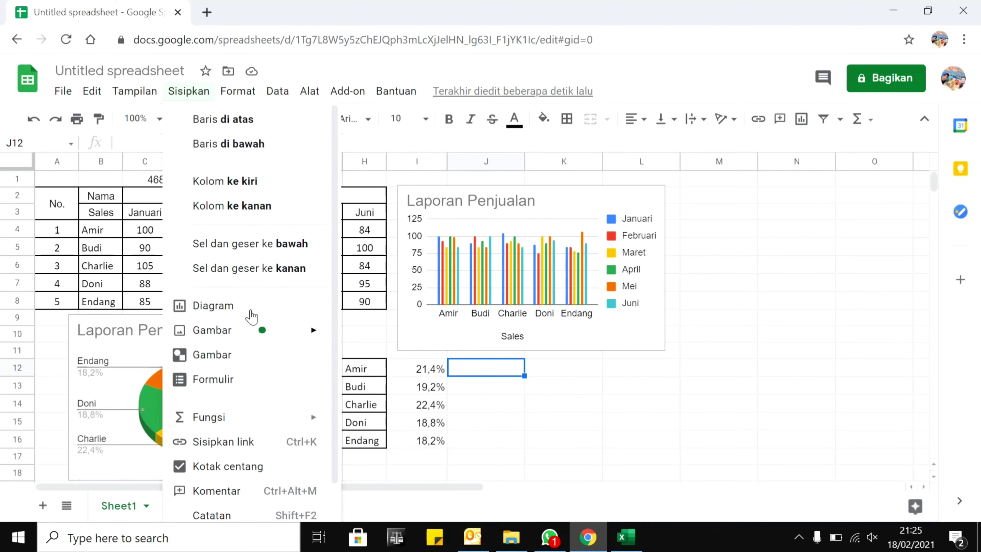
left_click(266, 307)
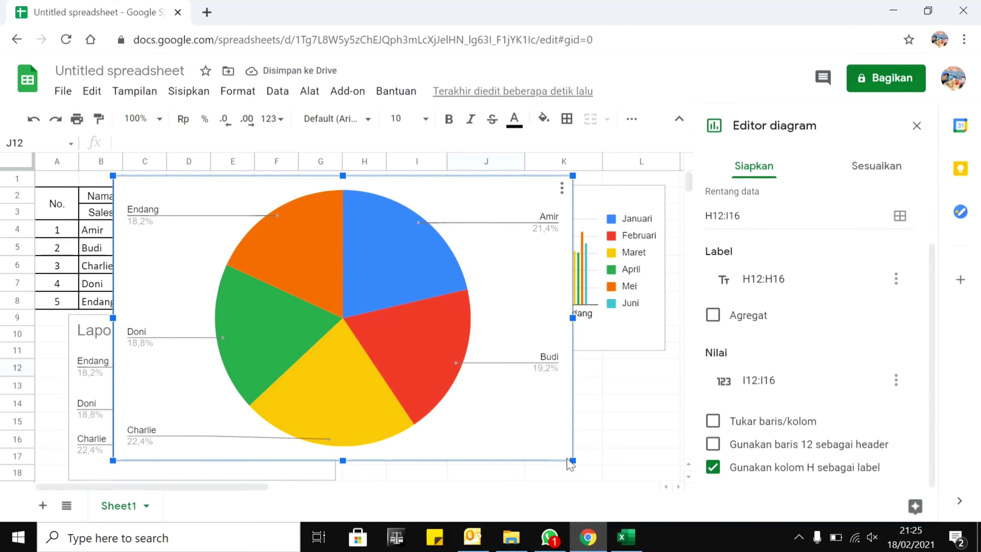
left_click_drag(572, 460, 440, 379)
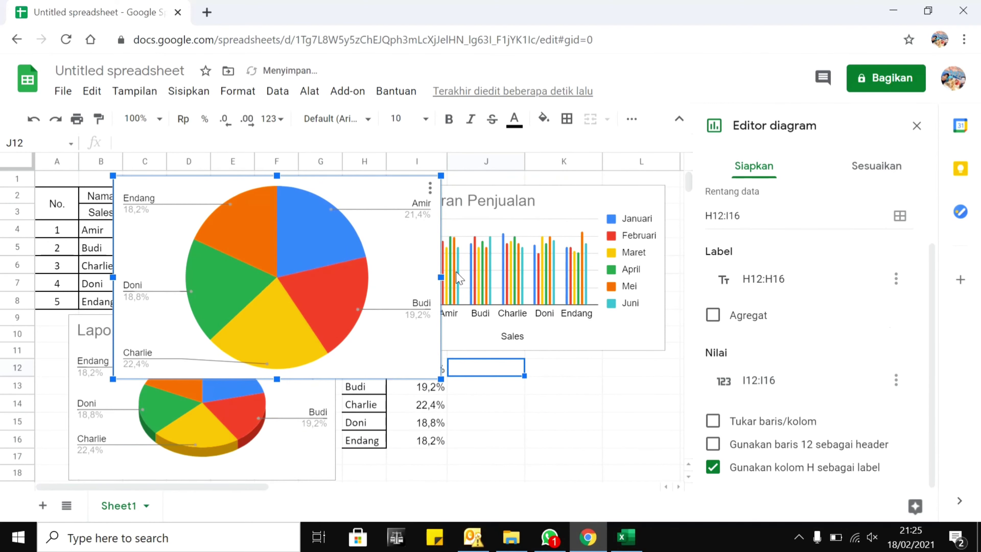
- Browse the available chart types and change the new chart to a line chart (Diagram garis)
scroll(896, 240, "up", 2)
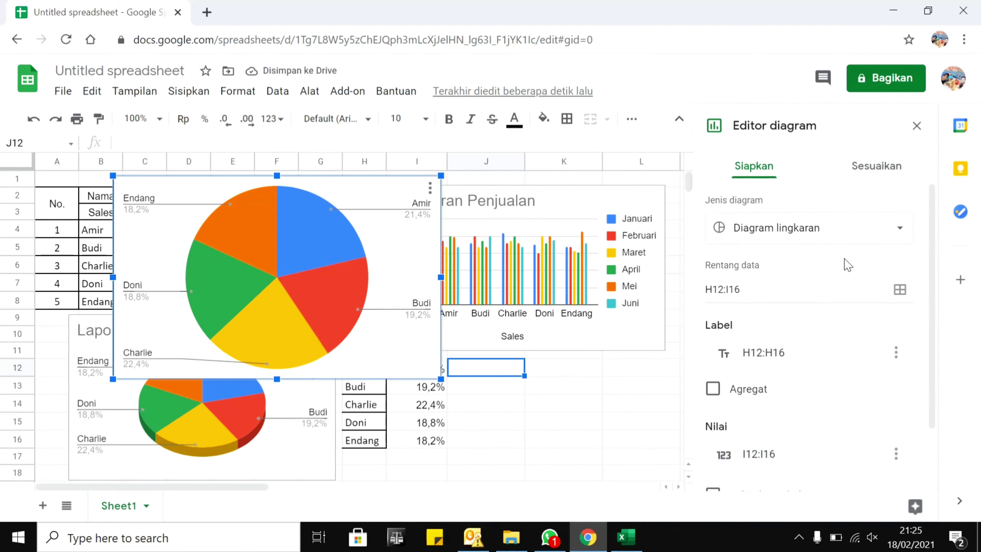
left_click(888, 234)
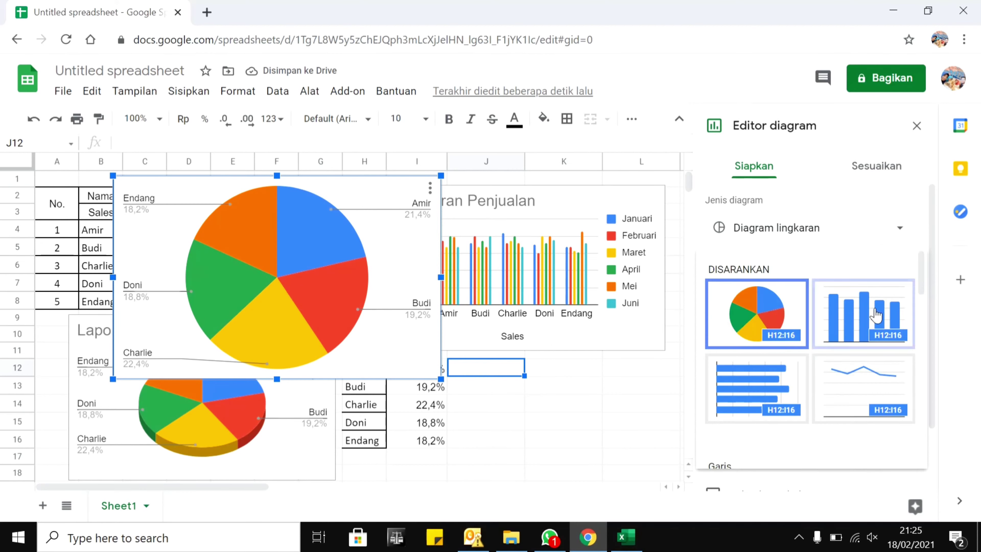
scroll(873, 309, "down", 5)
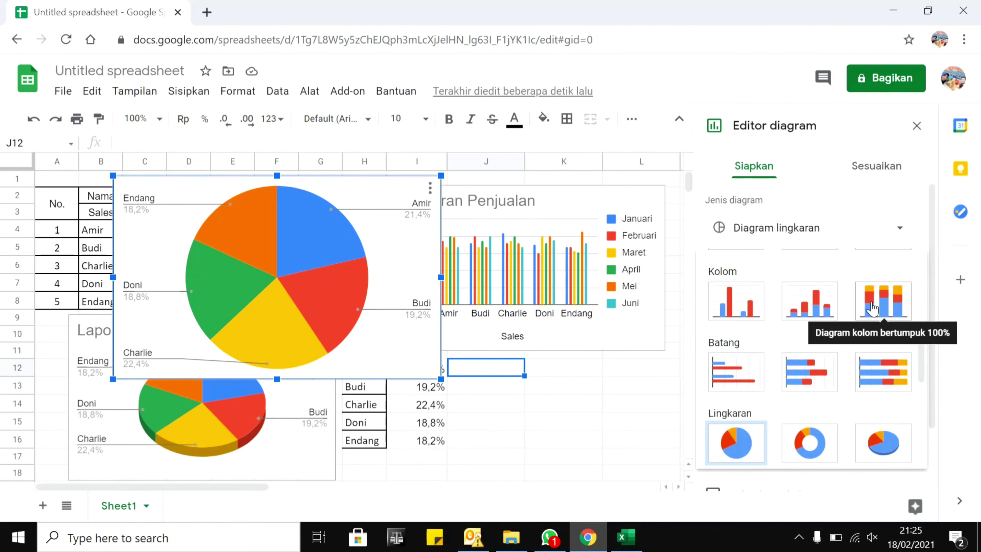
scroll(872, 309, "down", 5)
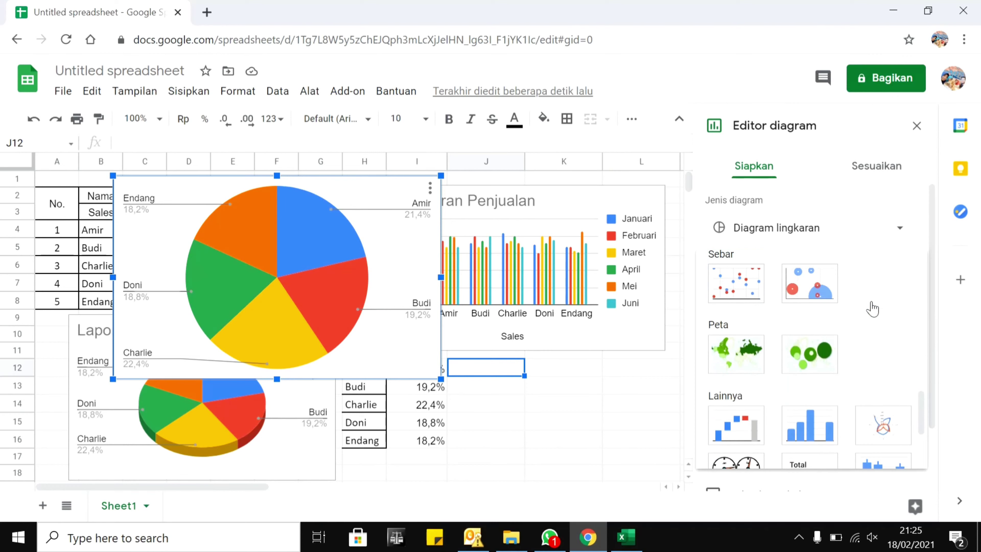
scroll(873, 309, "down", 3)
scroll(874, 306, "up", 15)
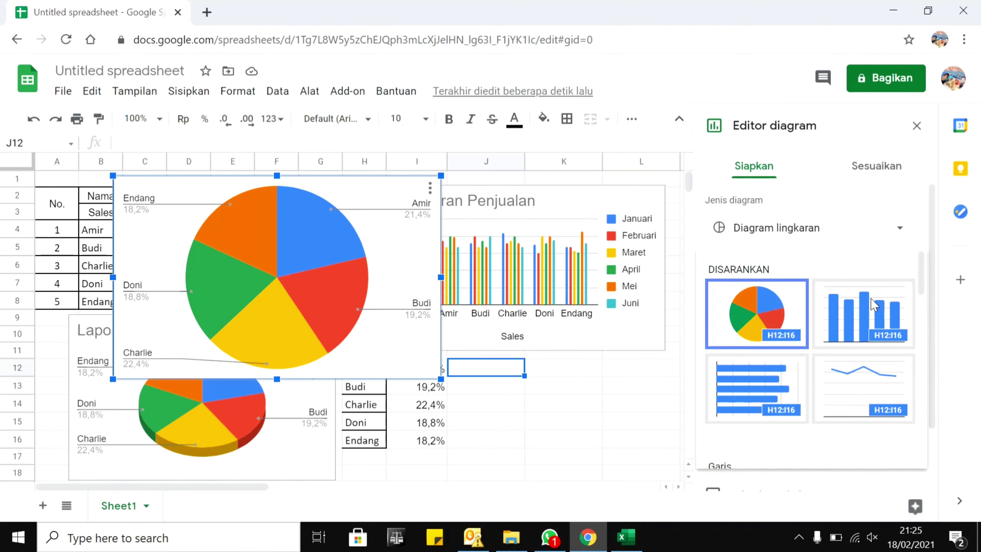
left_click(898, 229)
left_click(899, 232)
left_click_drag(925, 276, 927, 311)
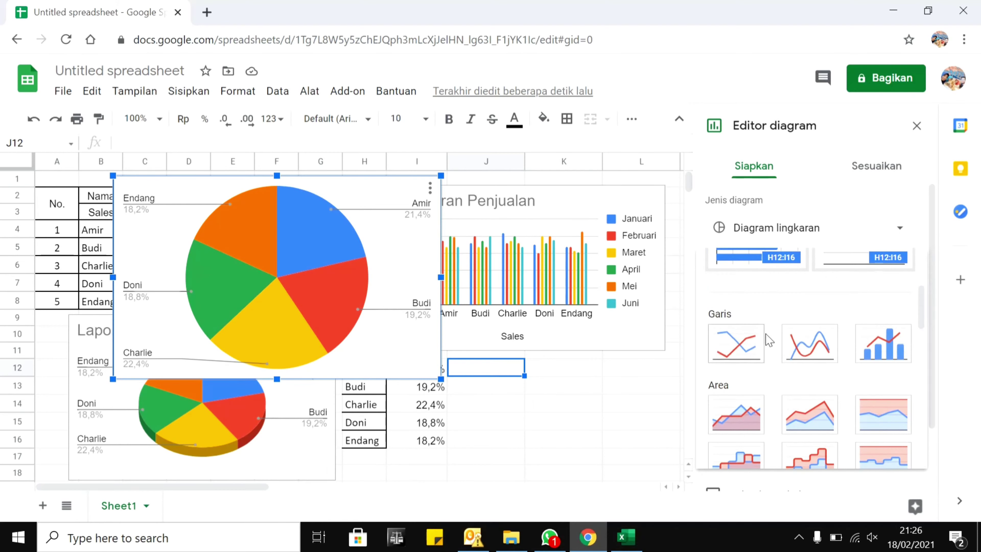
left_click(760, 346)
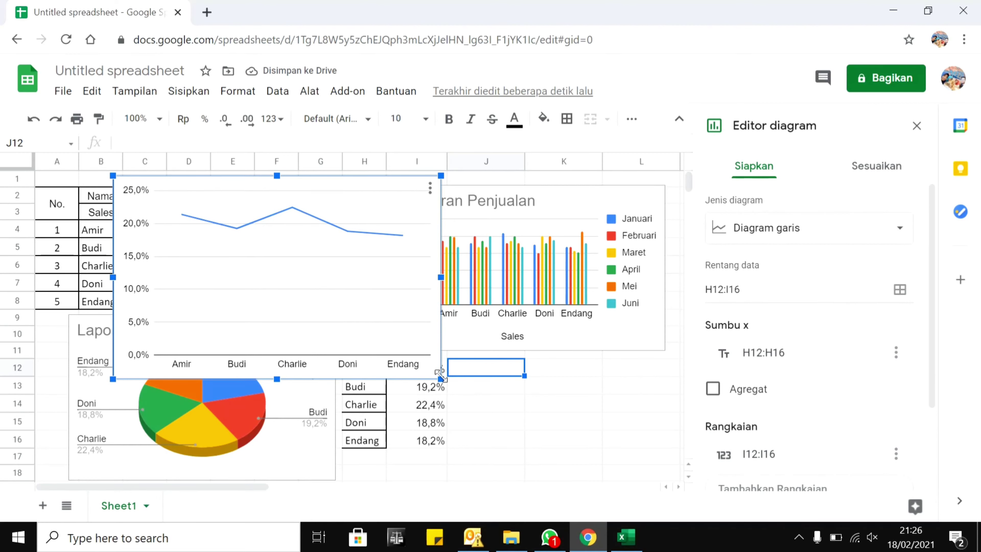
- Shrink the line chart and place it beside the percentage list, around J13:L18
left_click_drag(440, 374, 349, 321)
left_click_drag(305, 275, 528, 410)
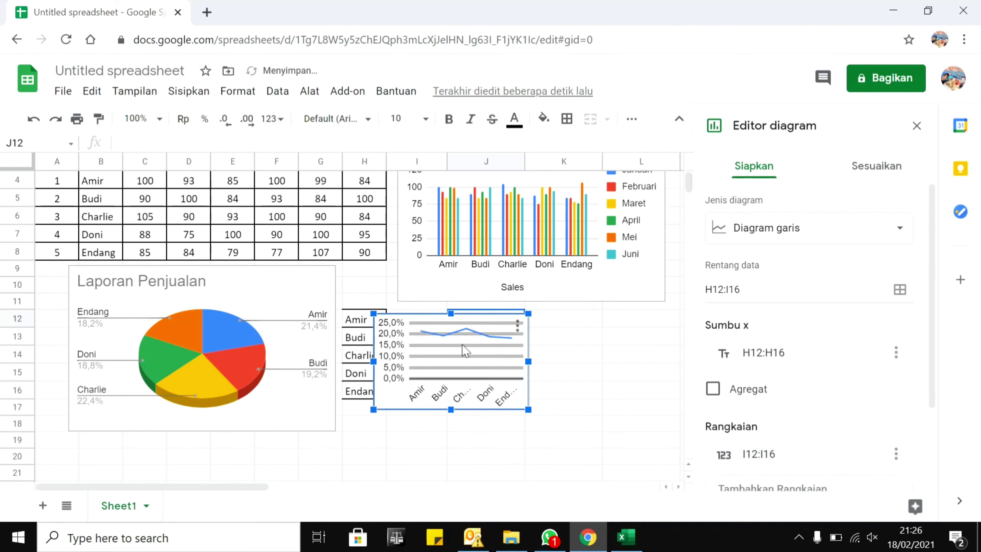
left_click_drag(464, 350, 560, 375)
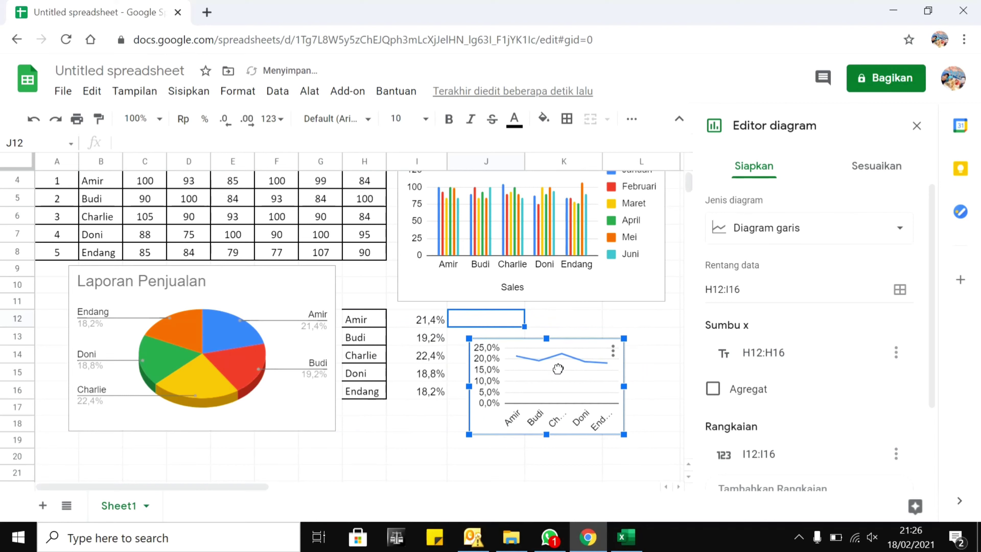
left_click(662, 379)
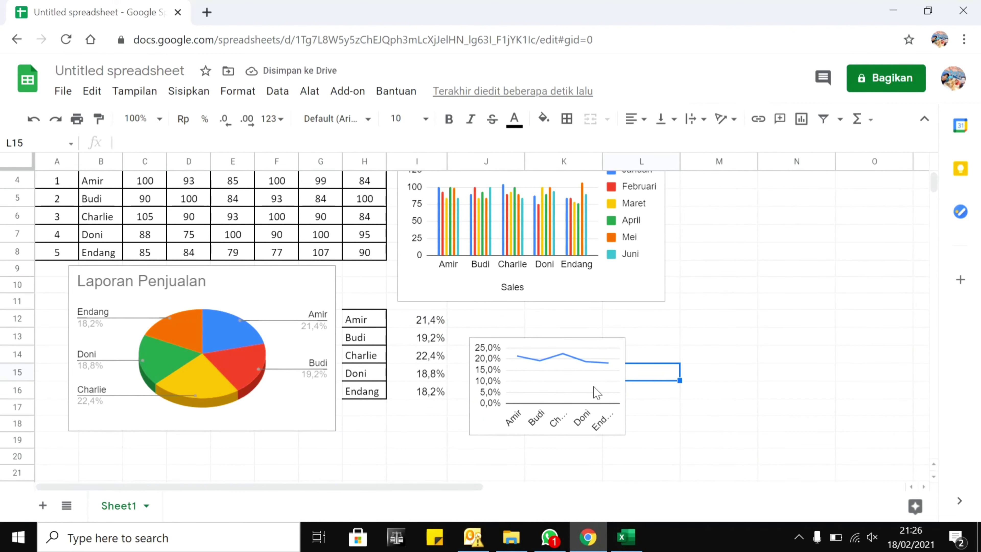
left_click(556, 361)
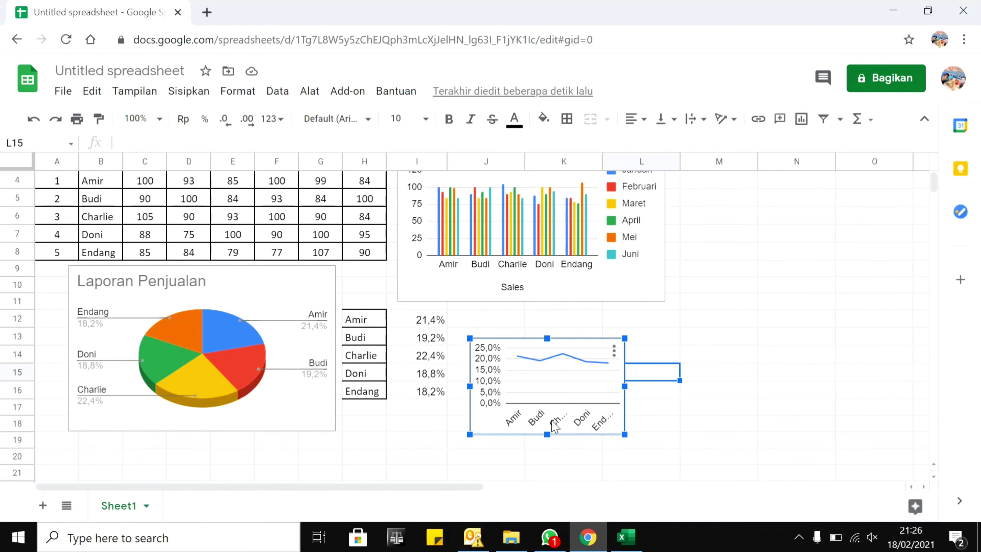
scroll(676, 364, "up", 2)
left_click(719, 355)
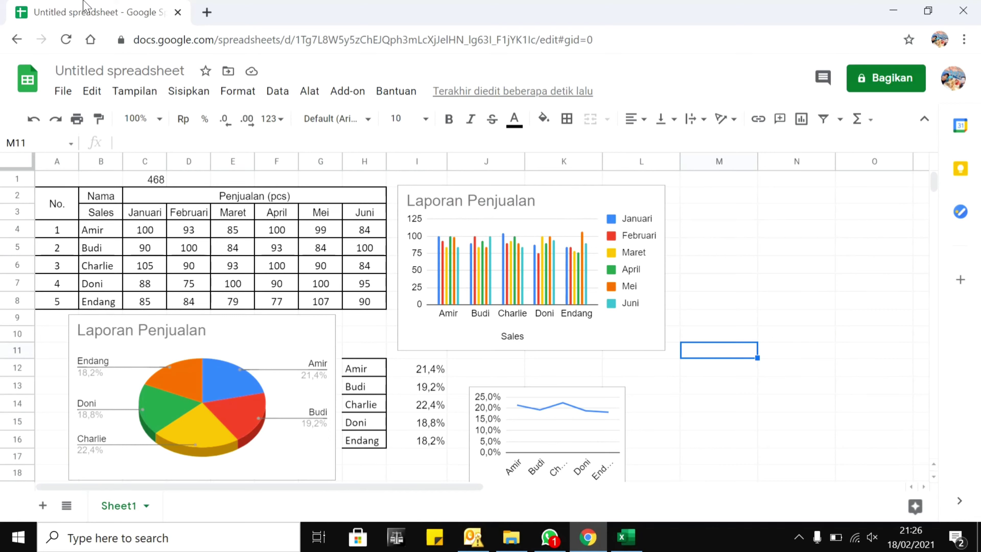
- Rename the spreadsheet as Tutorial Diagram Google Spreadsheet
left_click(63, 79)
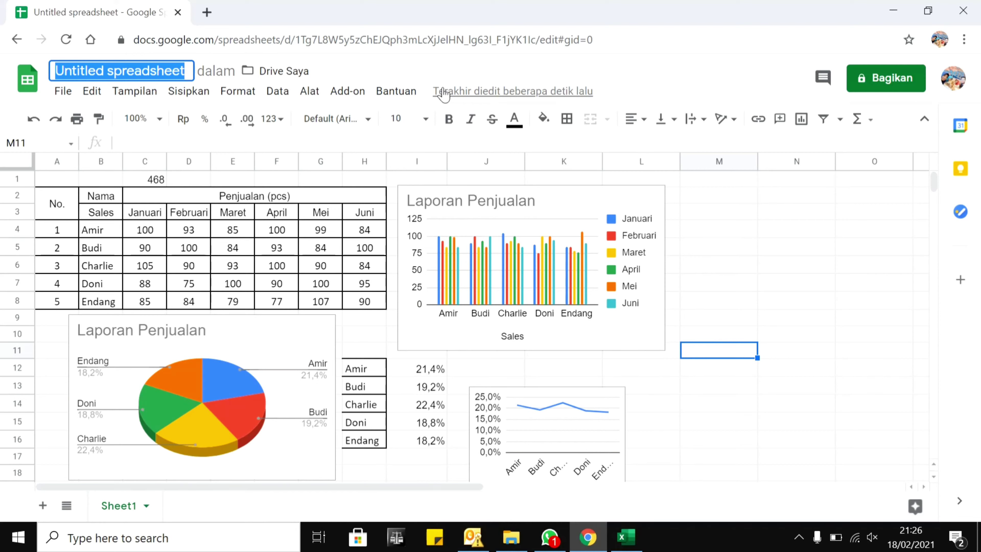
type("Tutori")
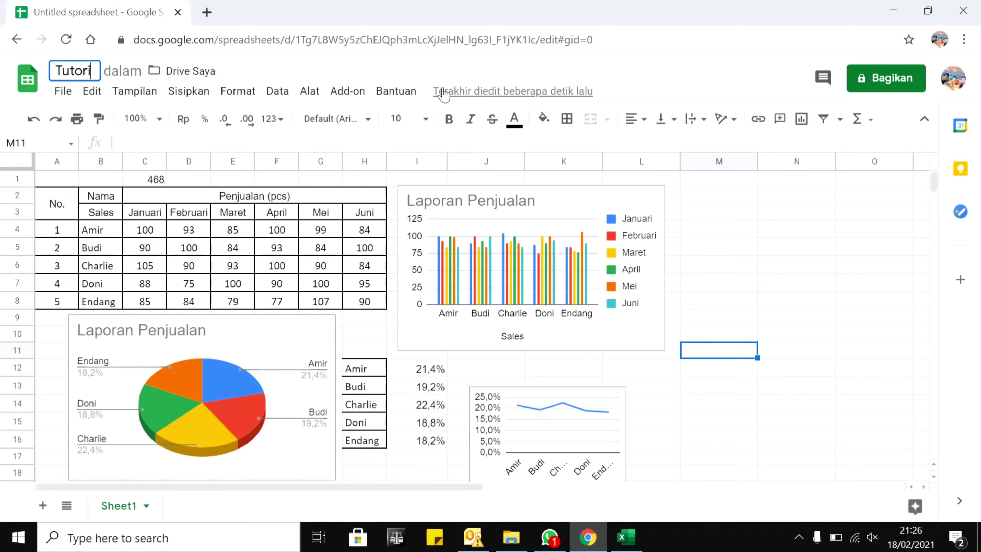
type("al")
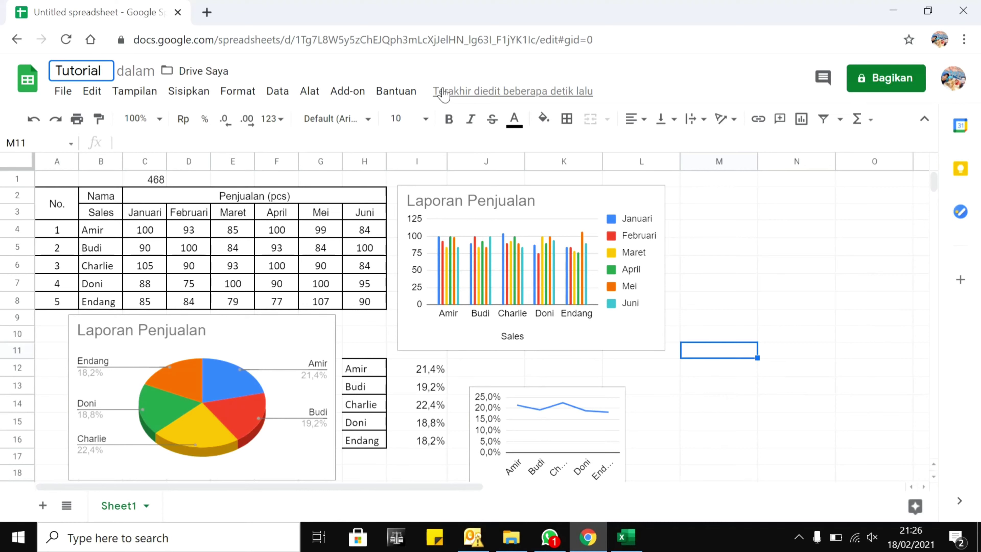
type(" Diagram")
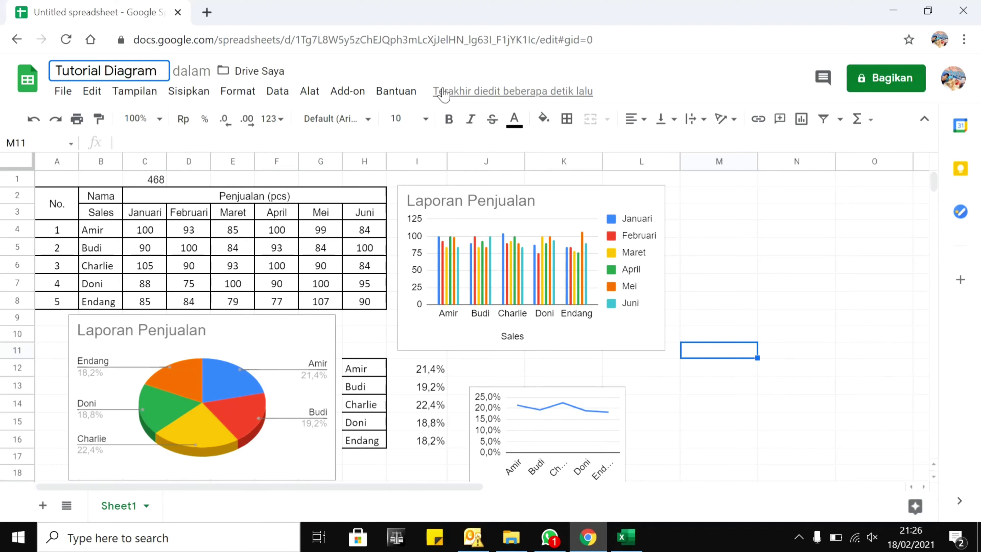
type(" Google S")
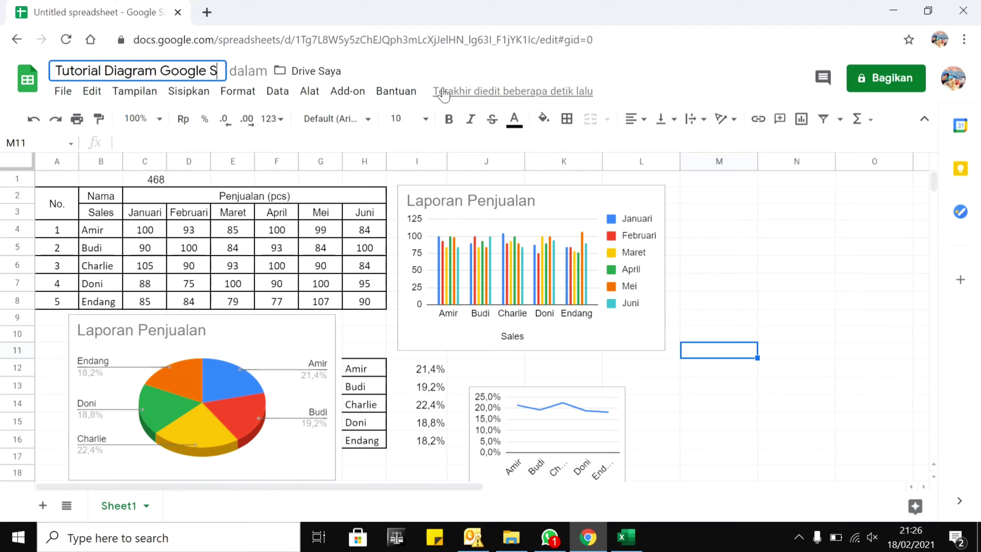
type("preadsheet")
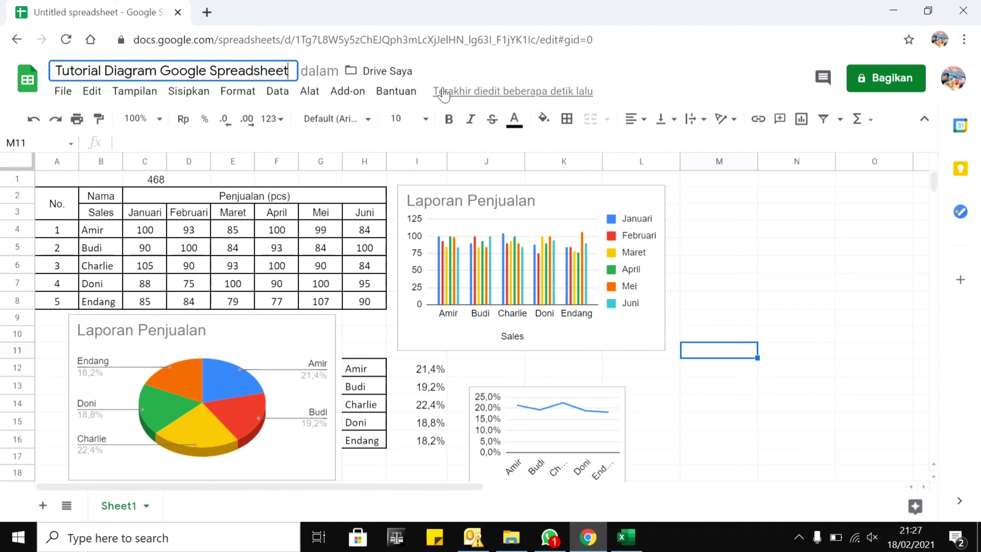
left_click(731, 271)
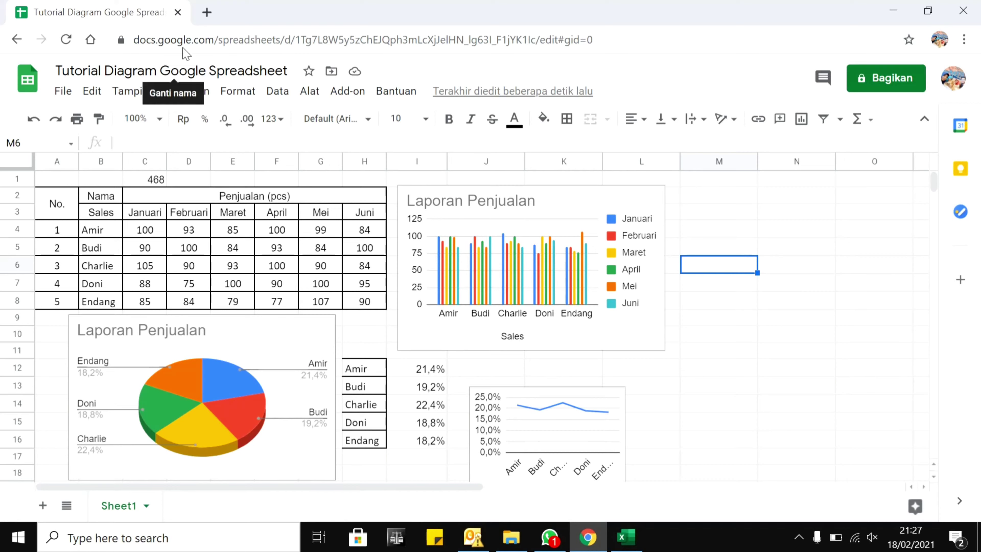
- Close the finished Google spreadsheet and the Excel workbook with the original charts
left_click(178, 12)
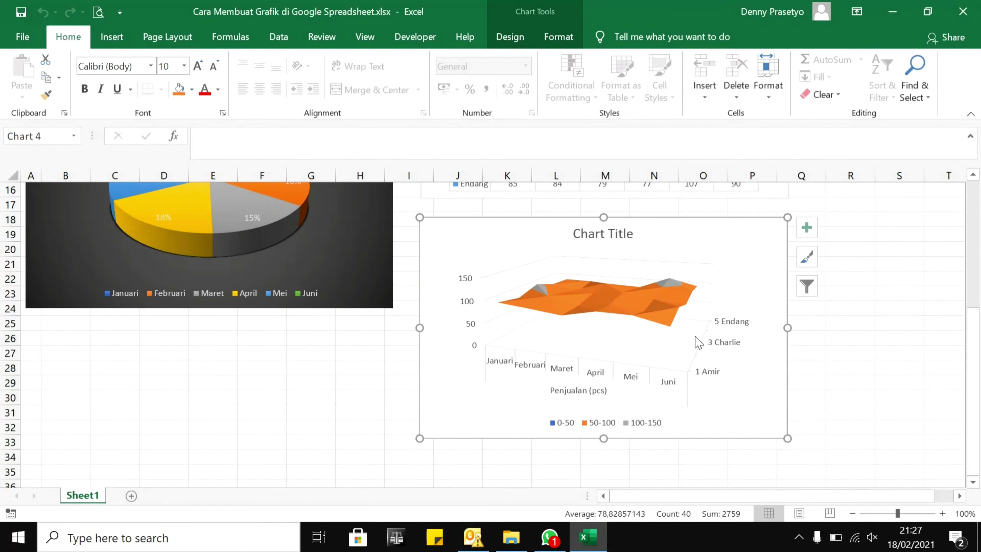
left_click(966, 11)
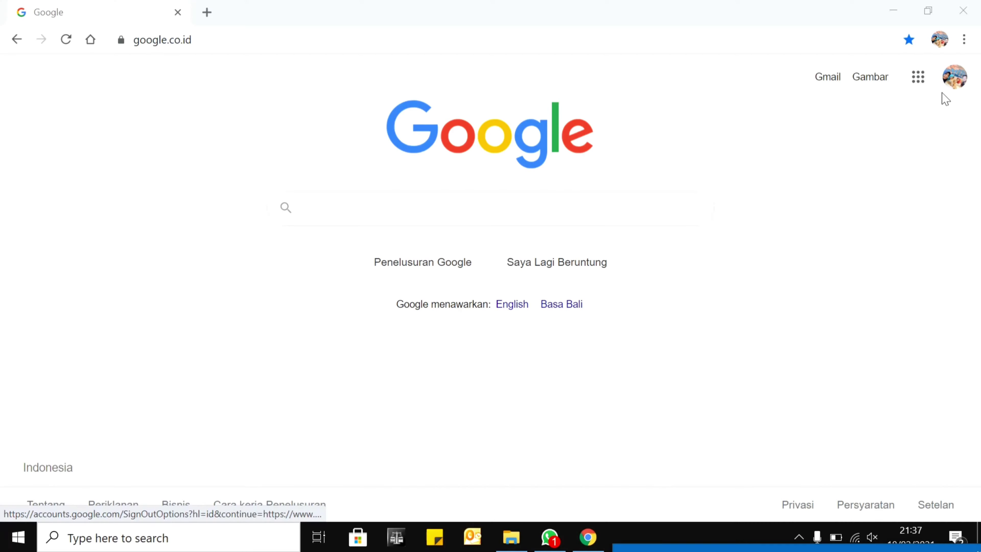
- Go to Google Sheets from the Google apps list and open the file Tutorial Diagram Google Spreadsheet
left_click(918, 77)
scroll(815, 359, "down", 1)
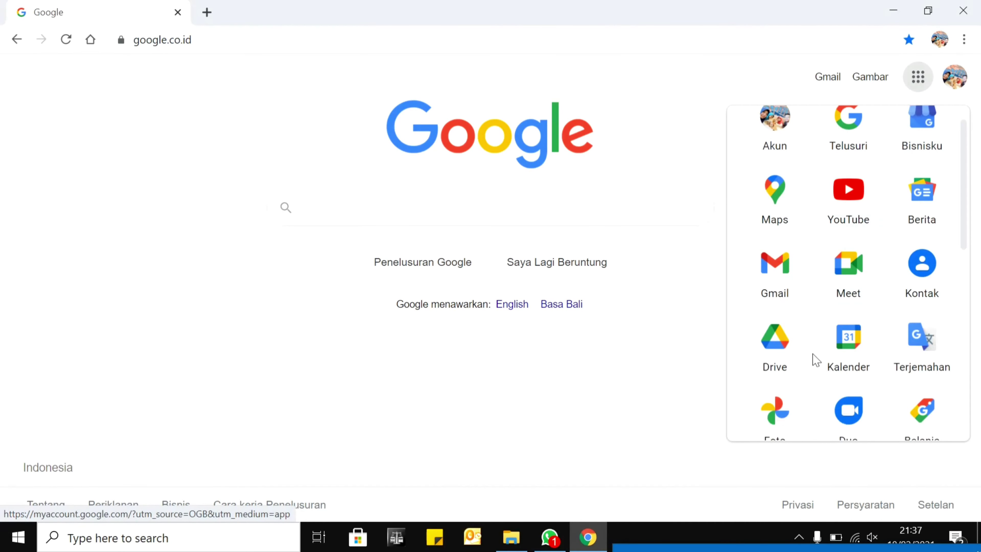
scroll(815, 360, "down", 10)
scroll(815, 360, "up", 5)
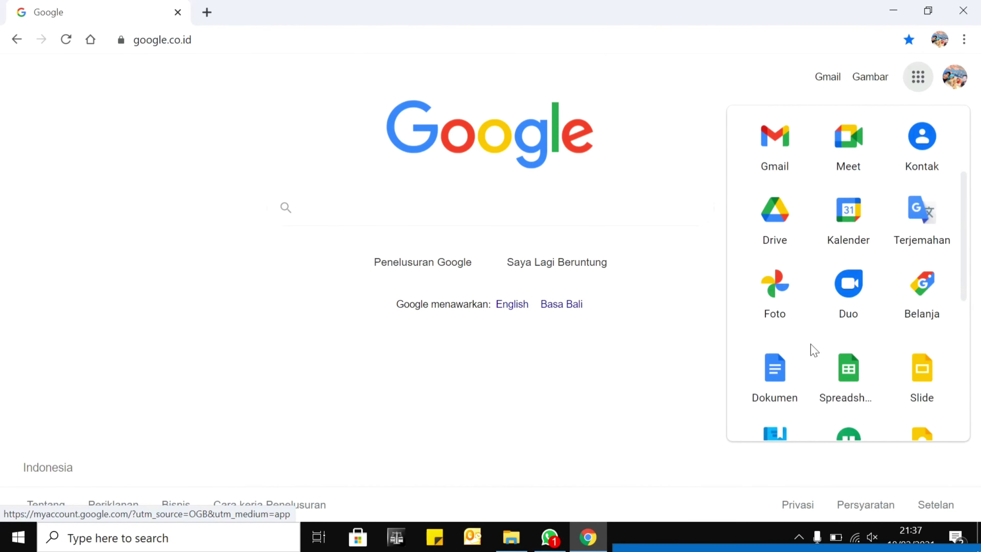
scroll(812, 351, "down", 4)
scroll(855, 212, "up", 4)
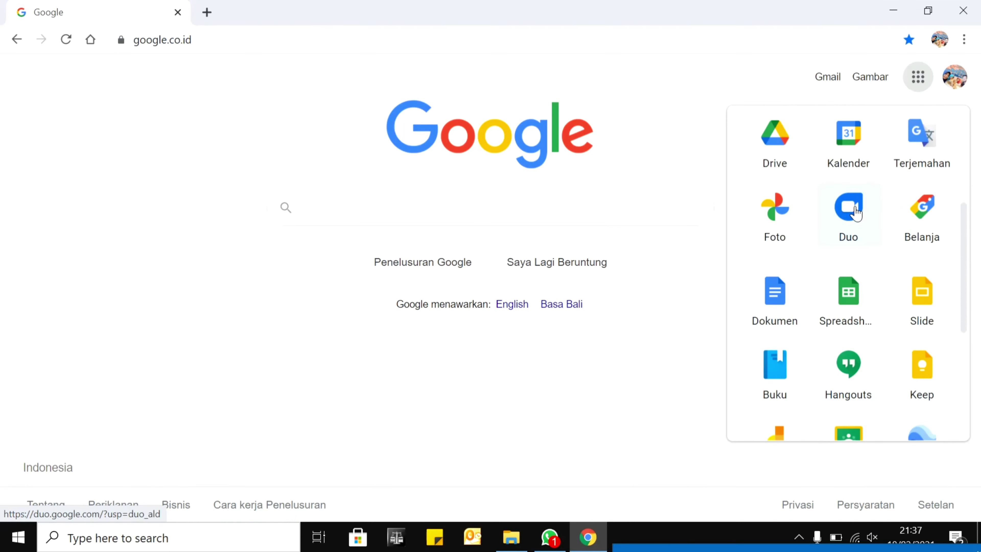
left_click(856, 294)
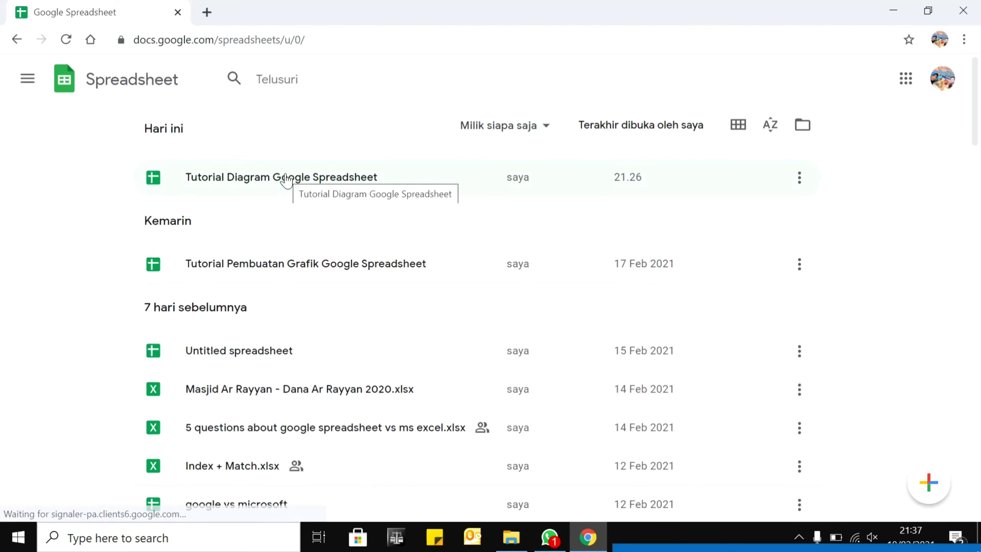
left_click(801, 182)
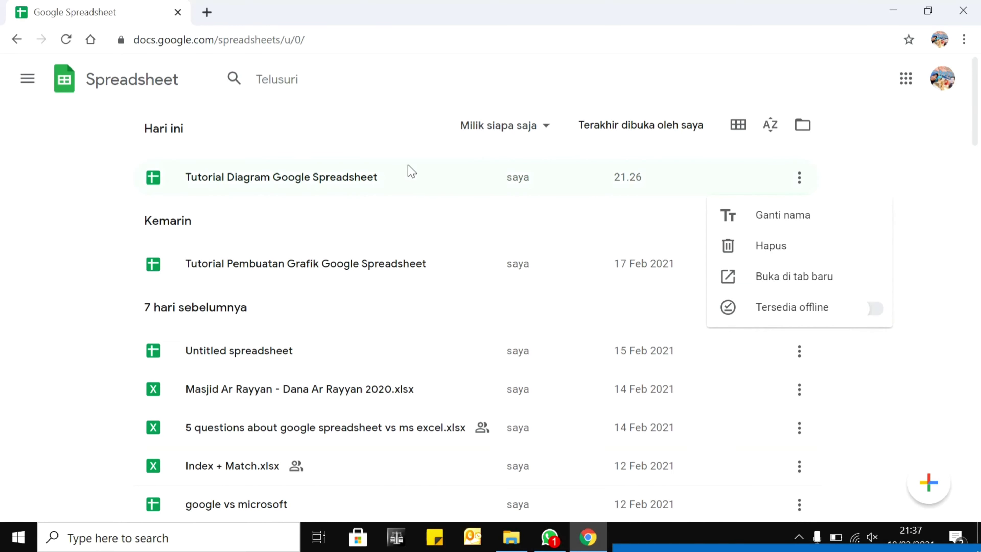
left_click(371, 184)
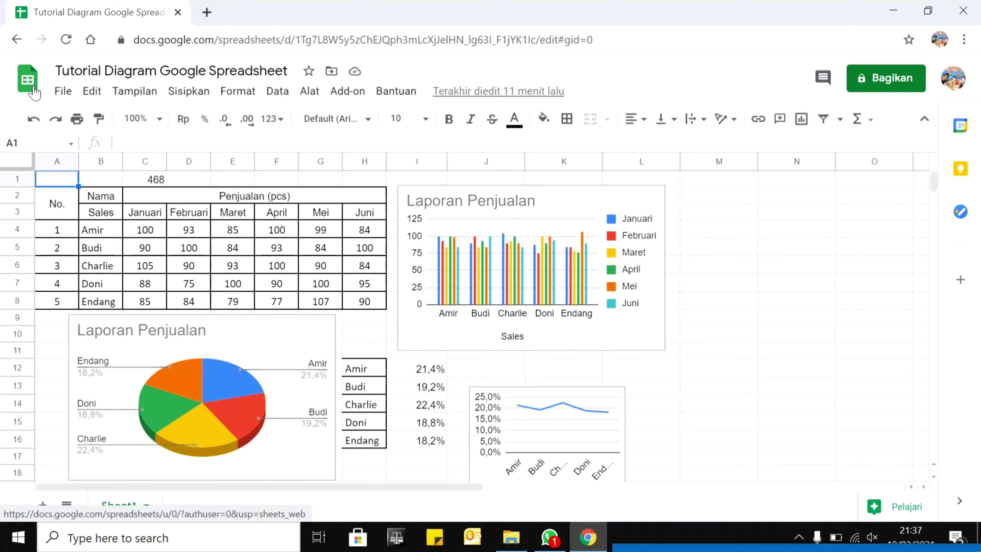
- Download the spreadsheet as a Microsoft Excel (.xlsx) file
left_click(69, 92)
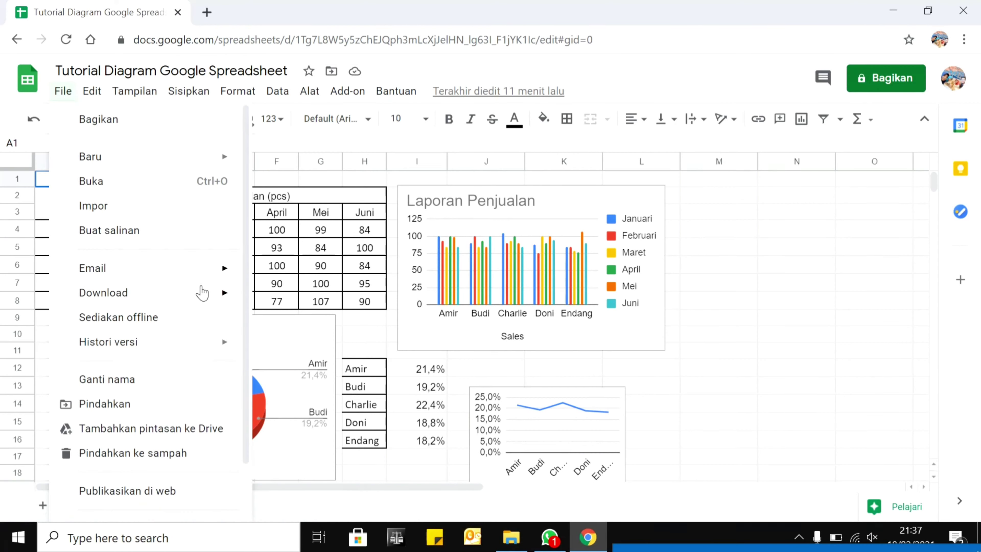
mouse_move(209, 293)
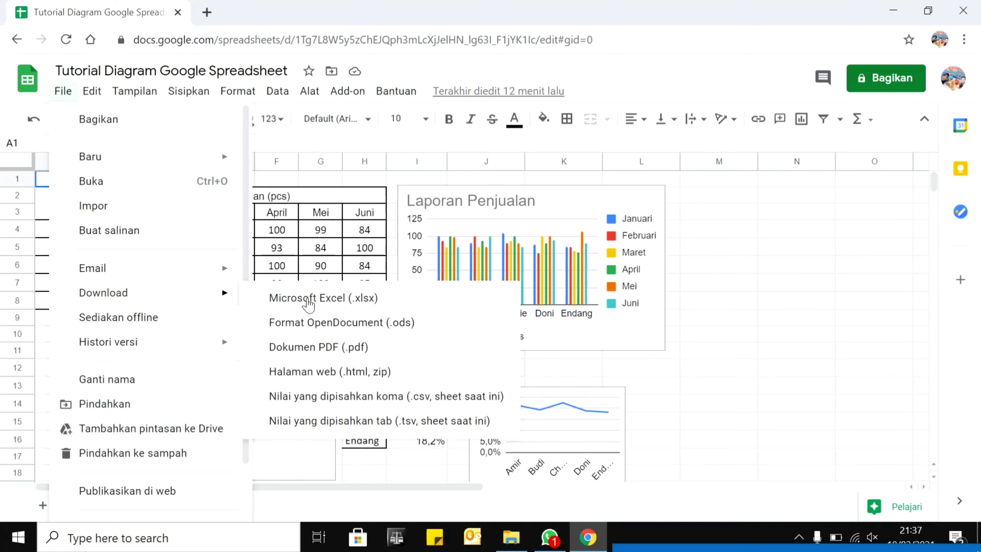
left_click(309, 299)
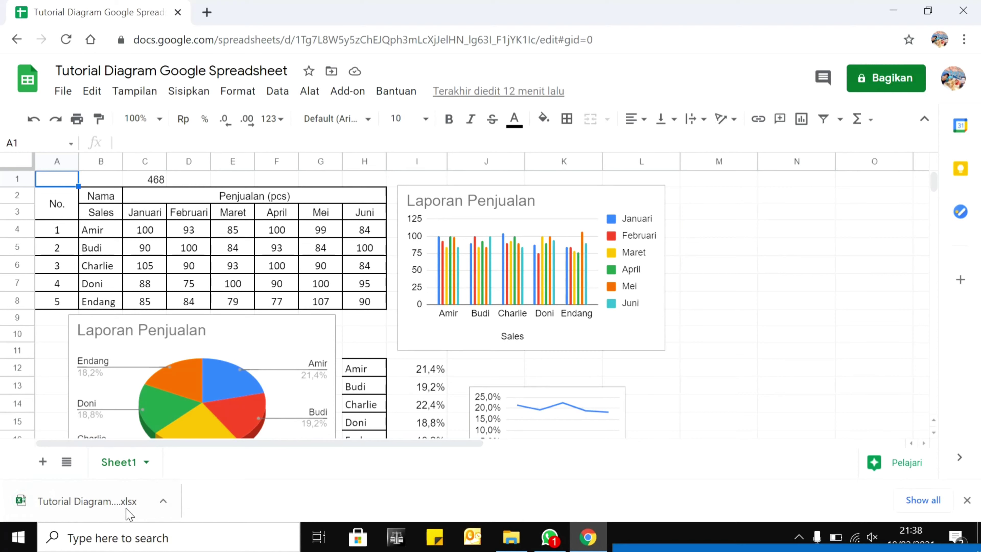
- Open the downloaded Tutorial Diagram Google Spreadsheet.xlsx in Excel and enable editing
left_click(106, 505)
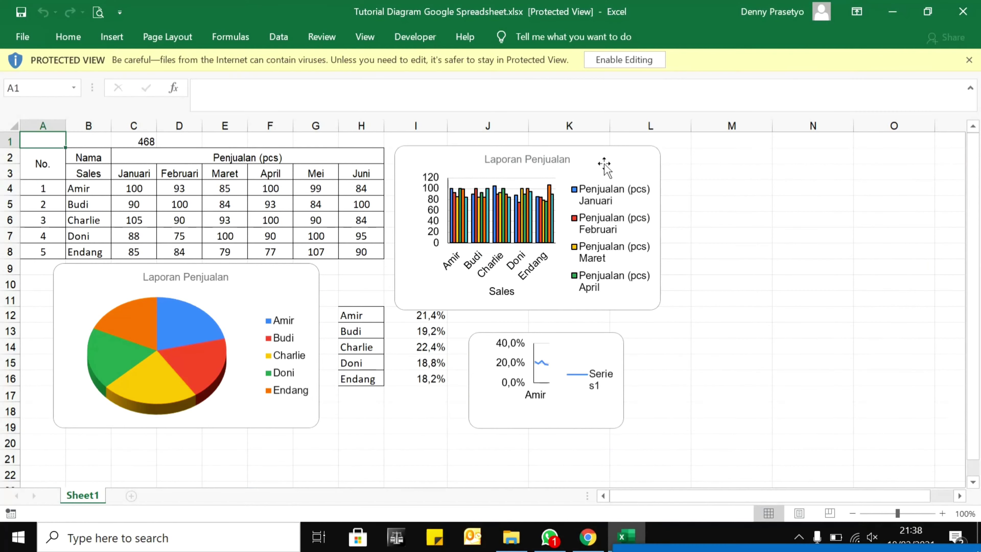
left_click(640, 62)
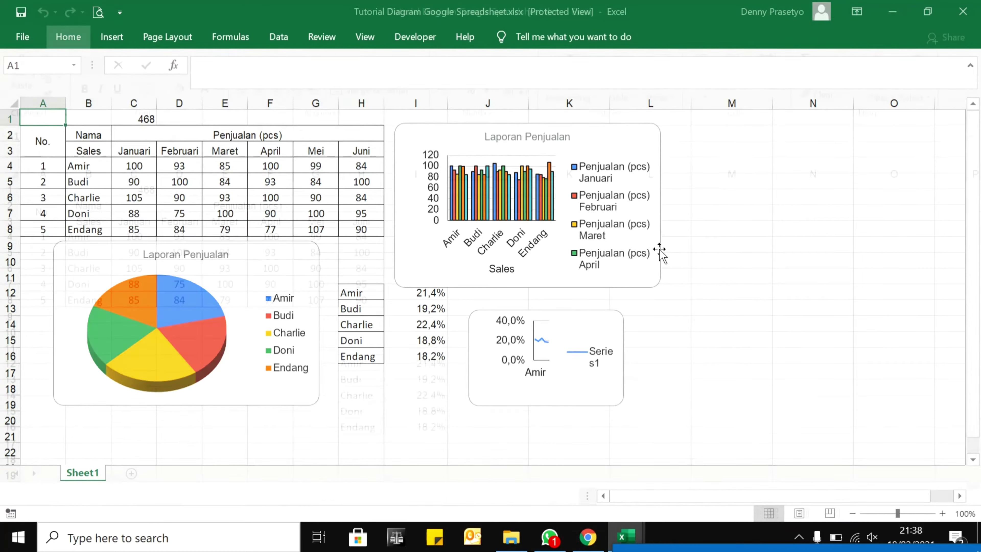
left_click(696, 284)
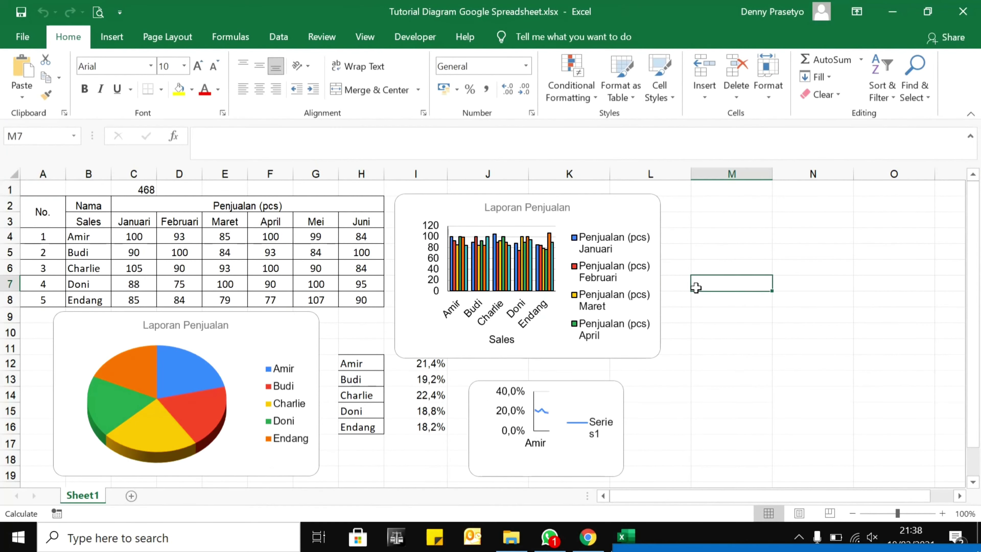
- Widen the line chart beside the percentage list so that it extends into column N
scroll(517, 382, "down", 3)
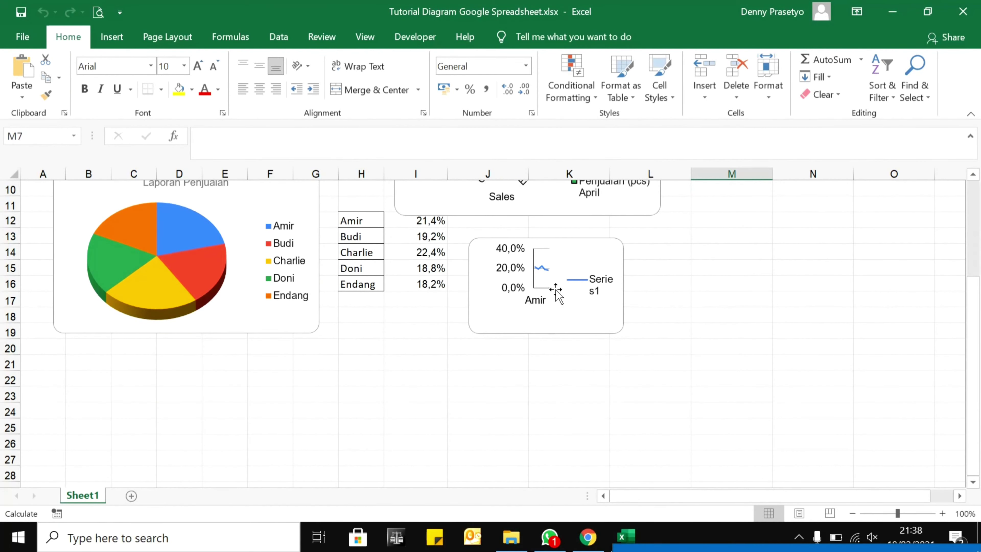
left_click(611, 322)
left_click(730, 315)
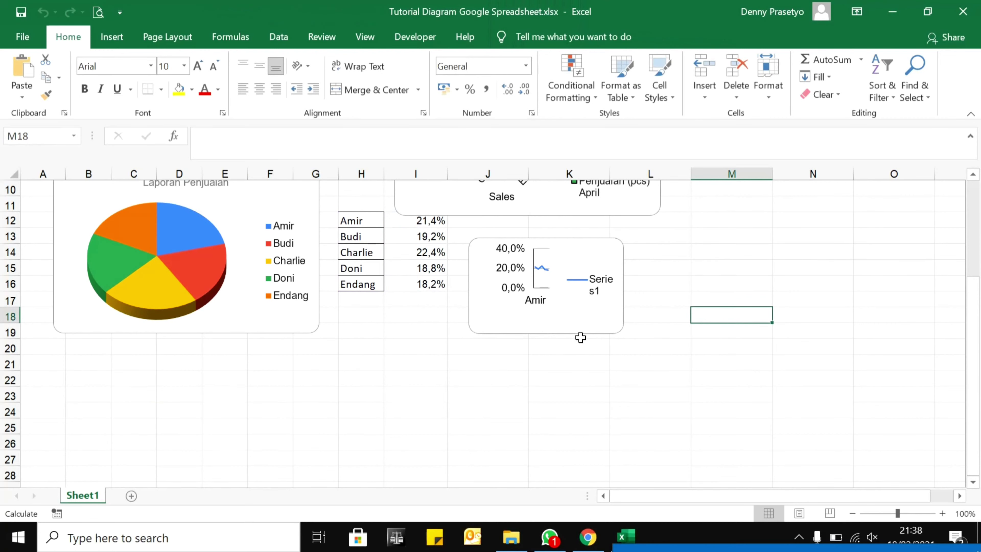
scroll(579, 320, "up", 1)
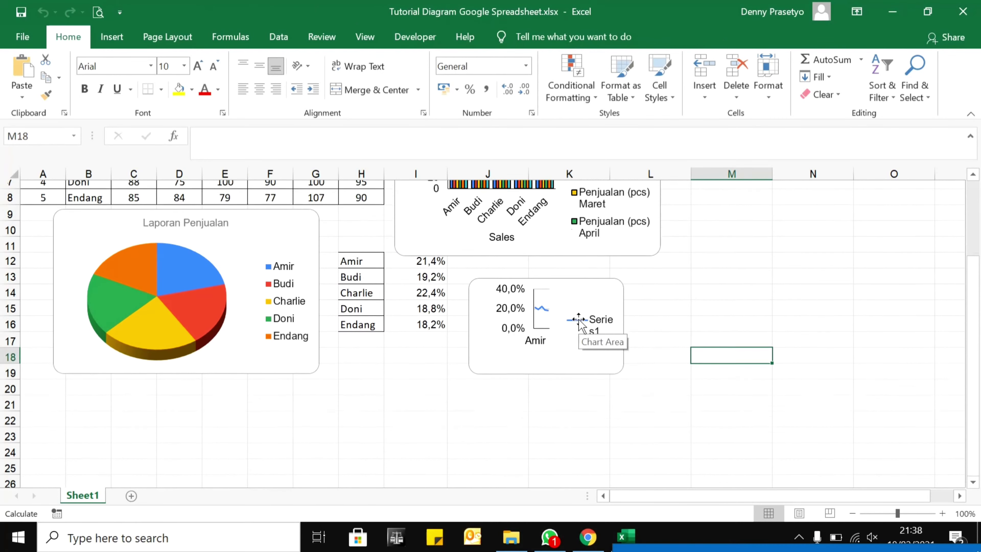
left_click(578, 323)
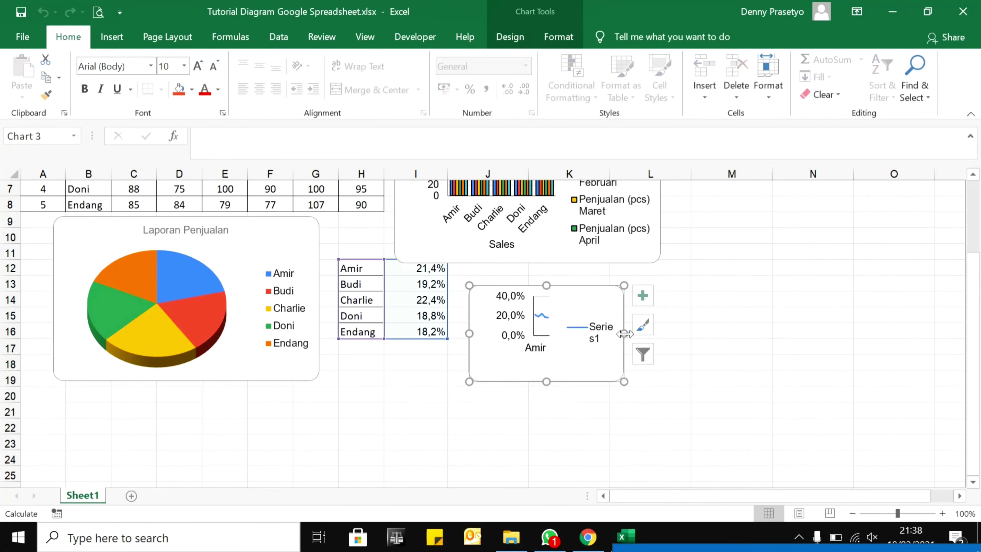
left_click_drag(624, 334, 825, 350)
left_click(757, 427)
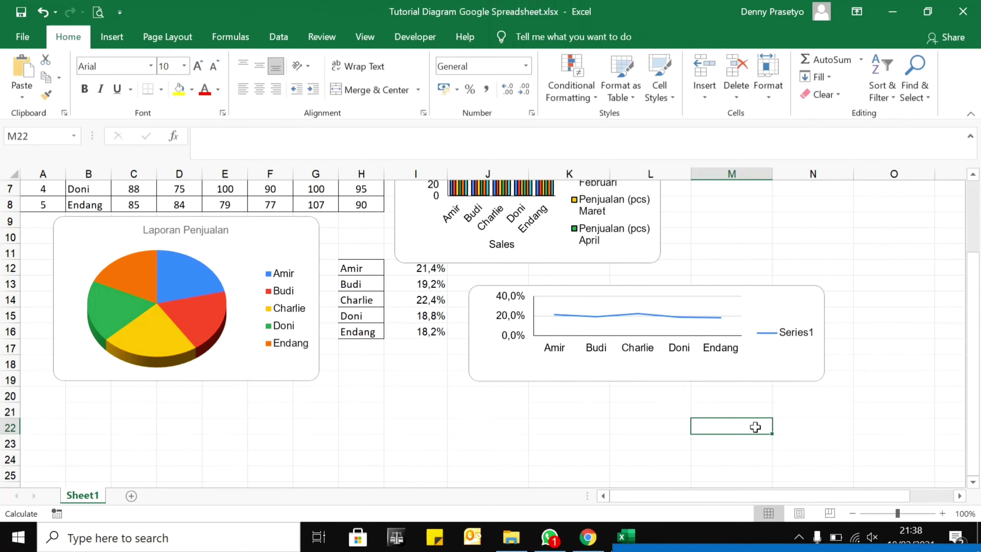
- Reduce the line chart's width and height so that it ends just inside column M at about row 18
scroll(755, 425, "up", 1)
left_click(799, 431)
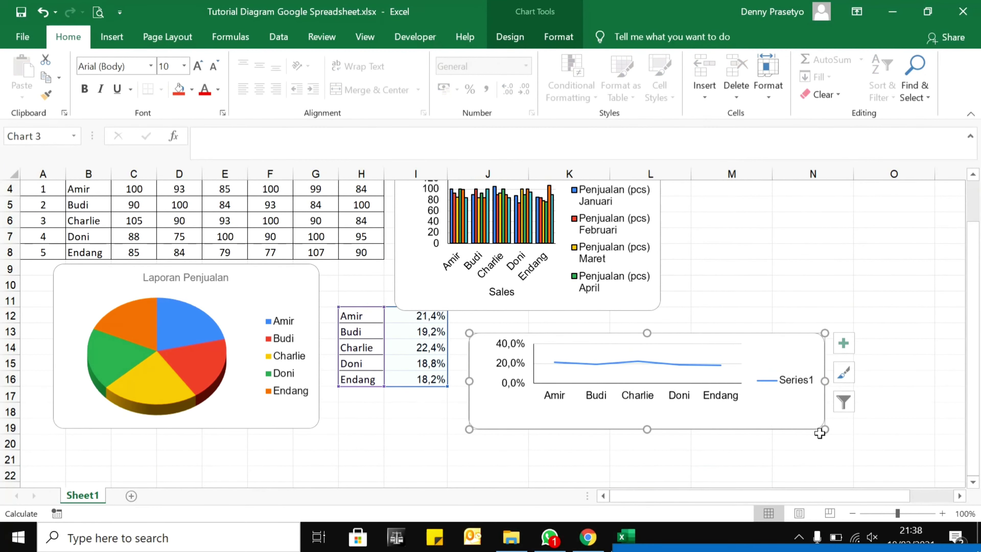
left_click_drag(823, 431, 704, 418)
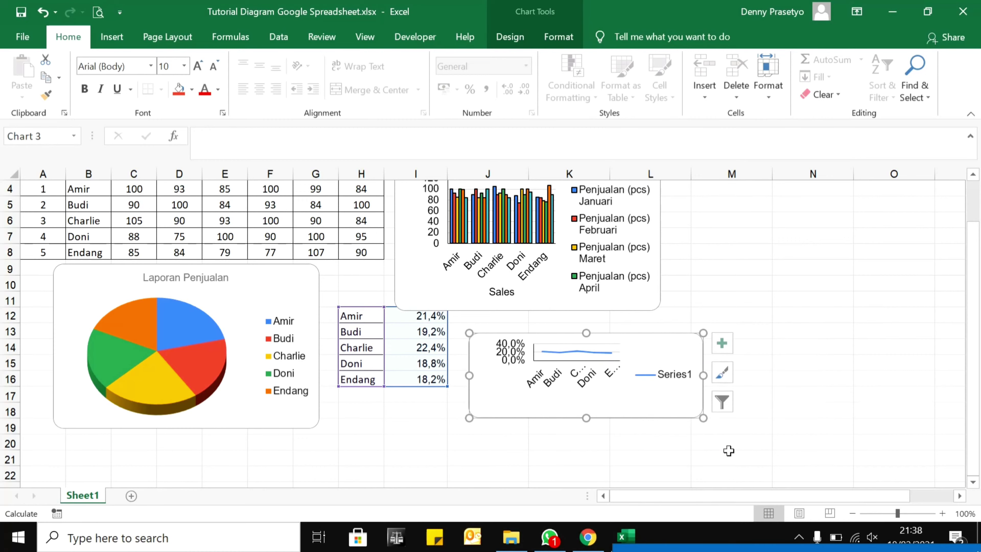
left_click(718, 451)
scroll(693, 440, "up", 1)
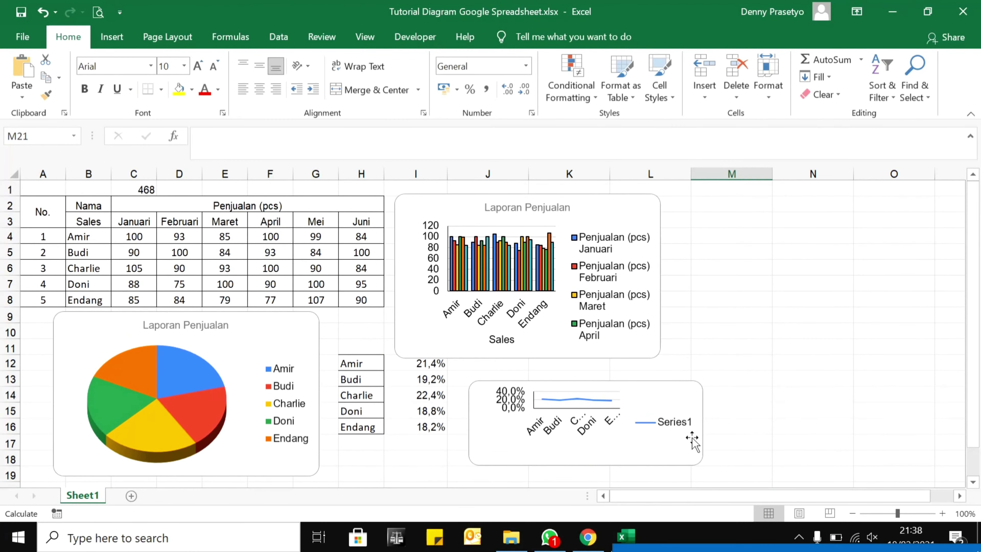